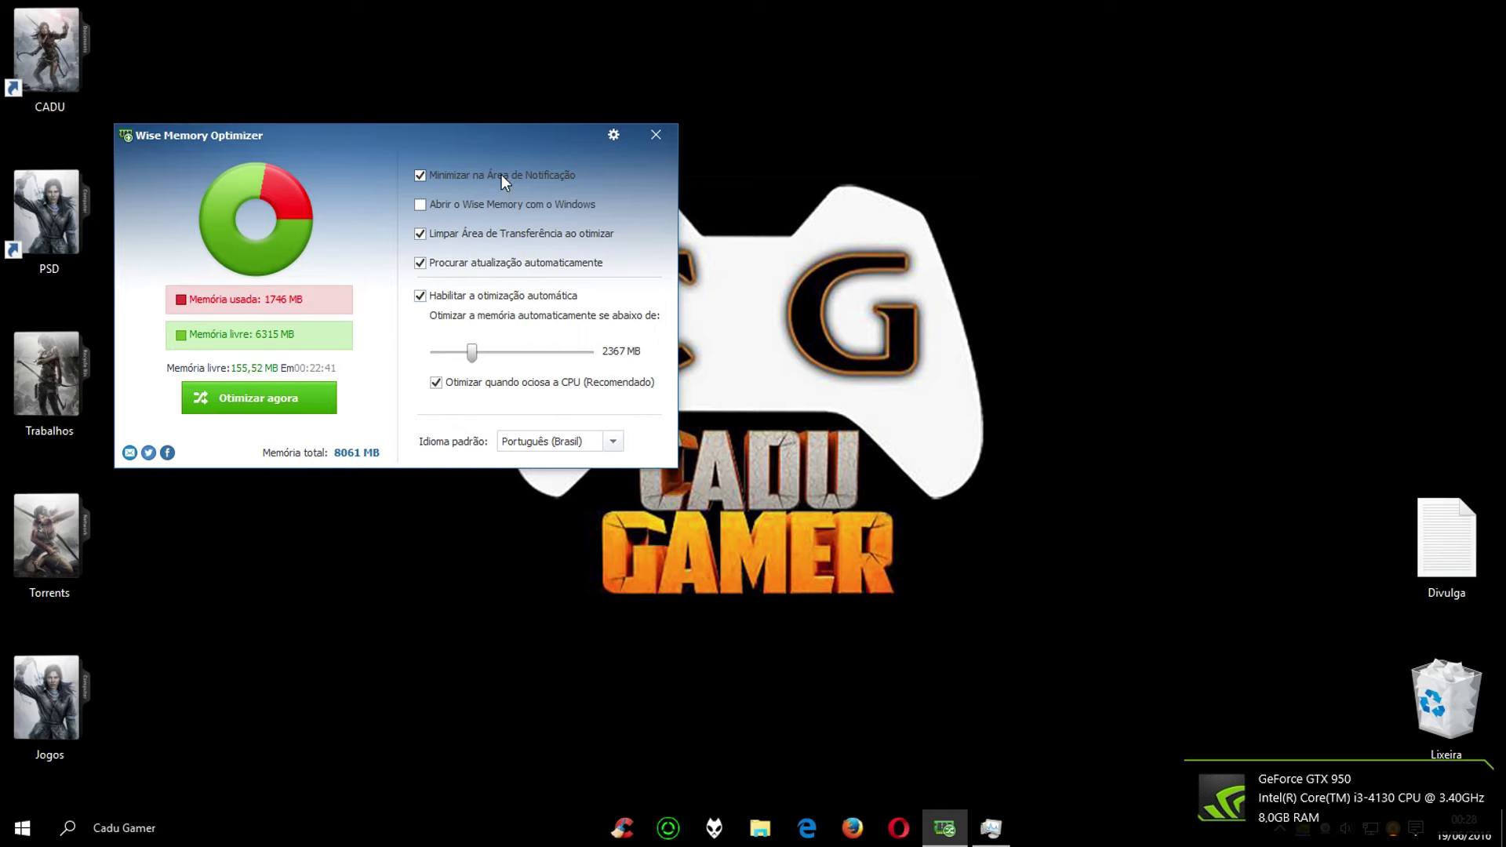
click(22, 828)
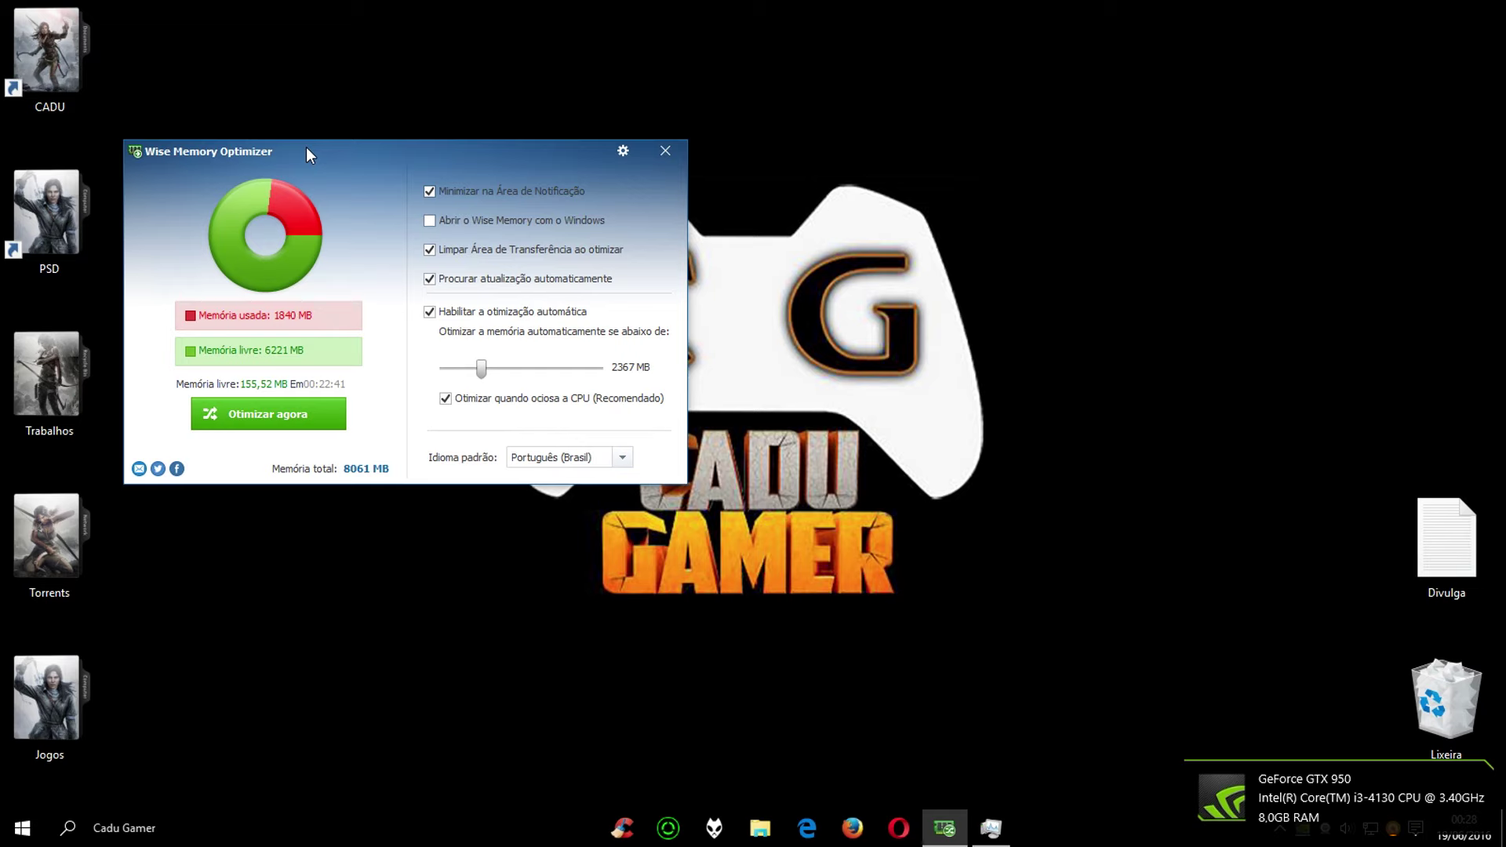
drag(306, 147, 290, 90)
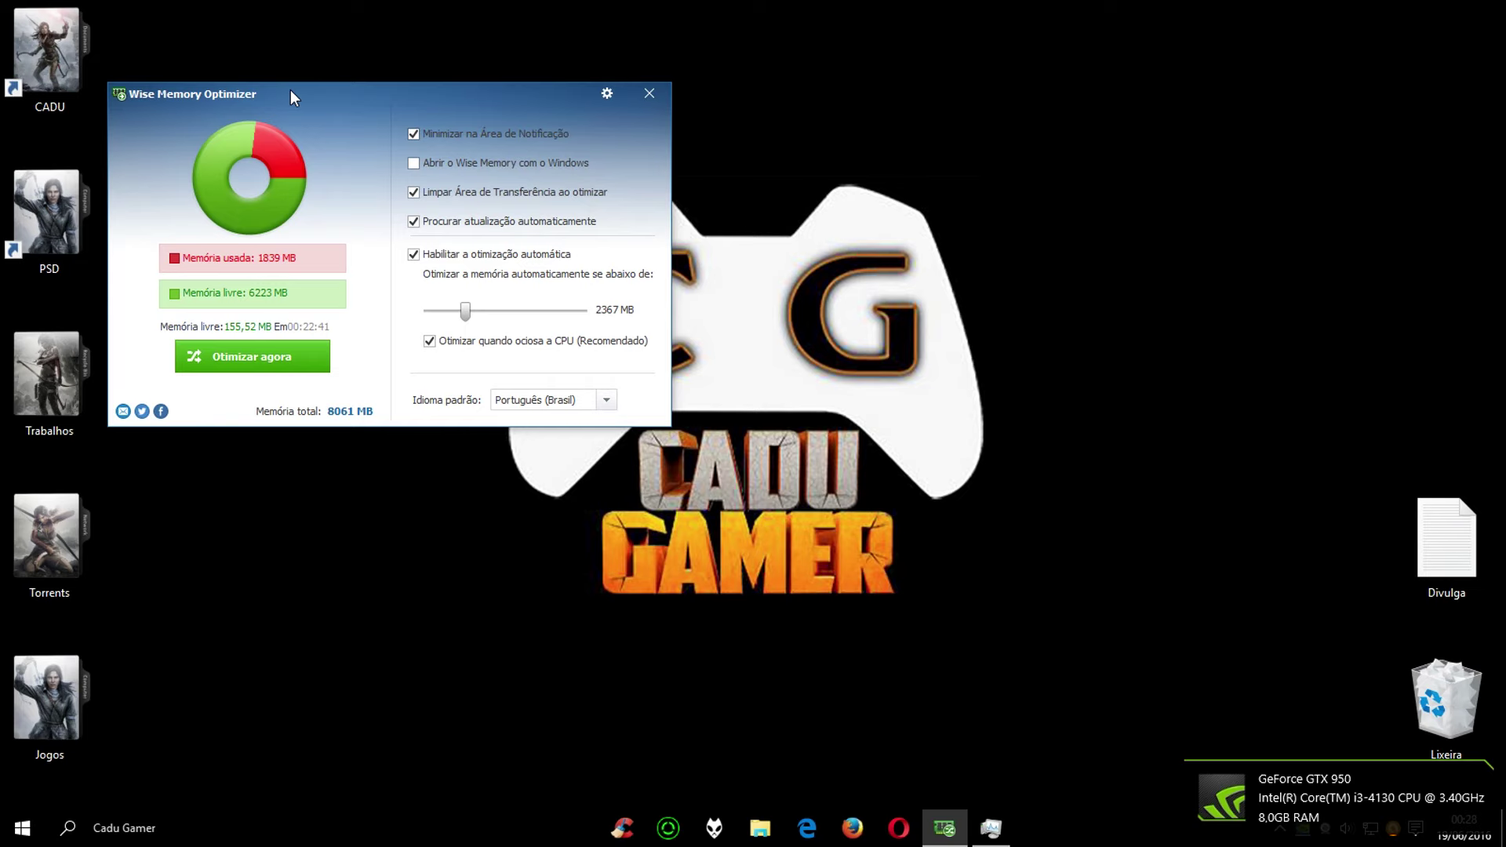
drag(290, 89, 314, 93)
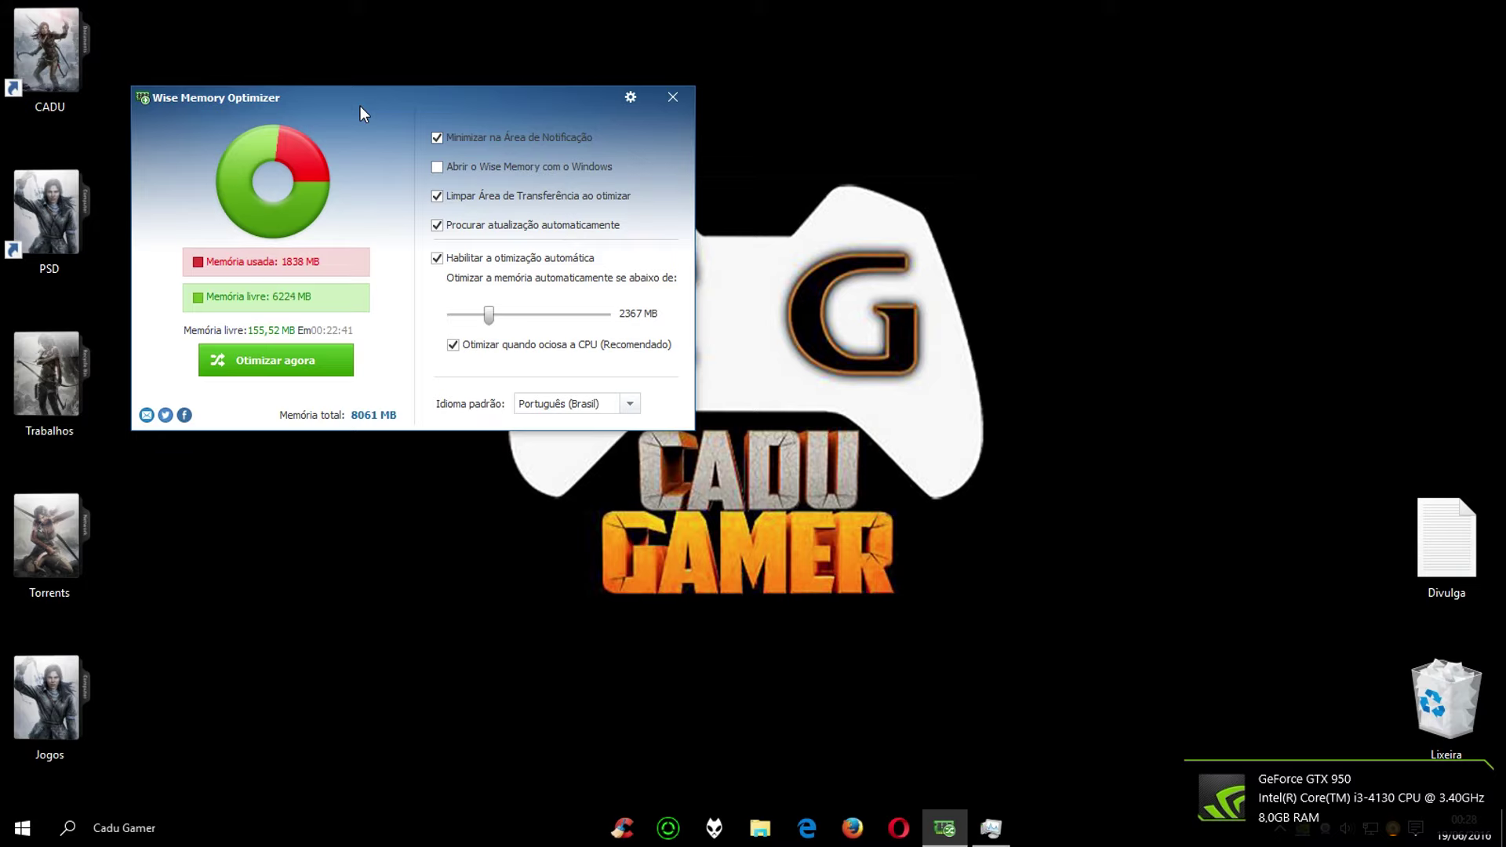
drag(360, 105, 373, 127)
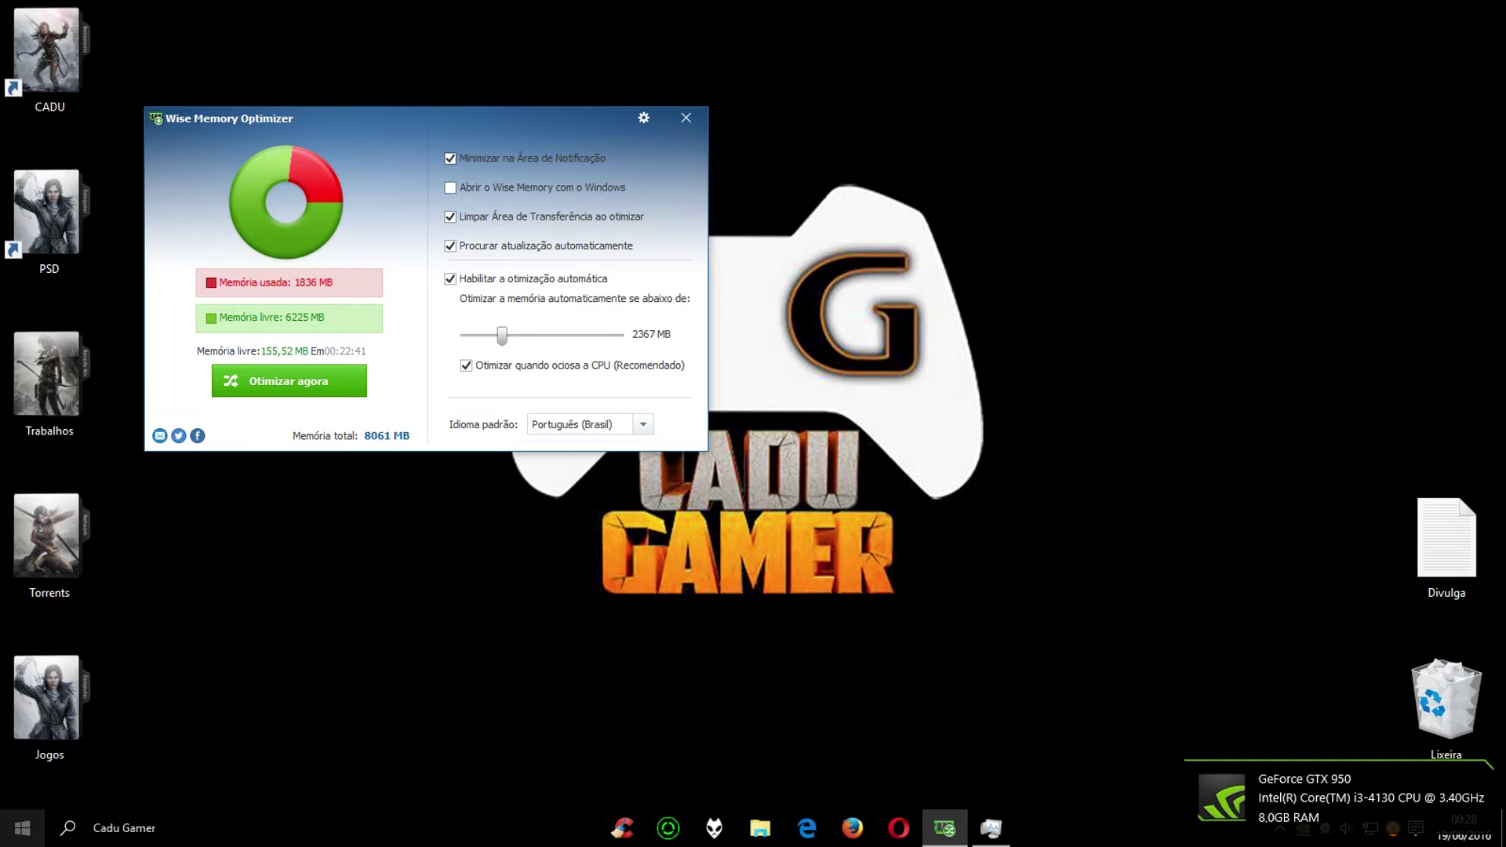
click(2, 839)
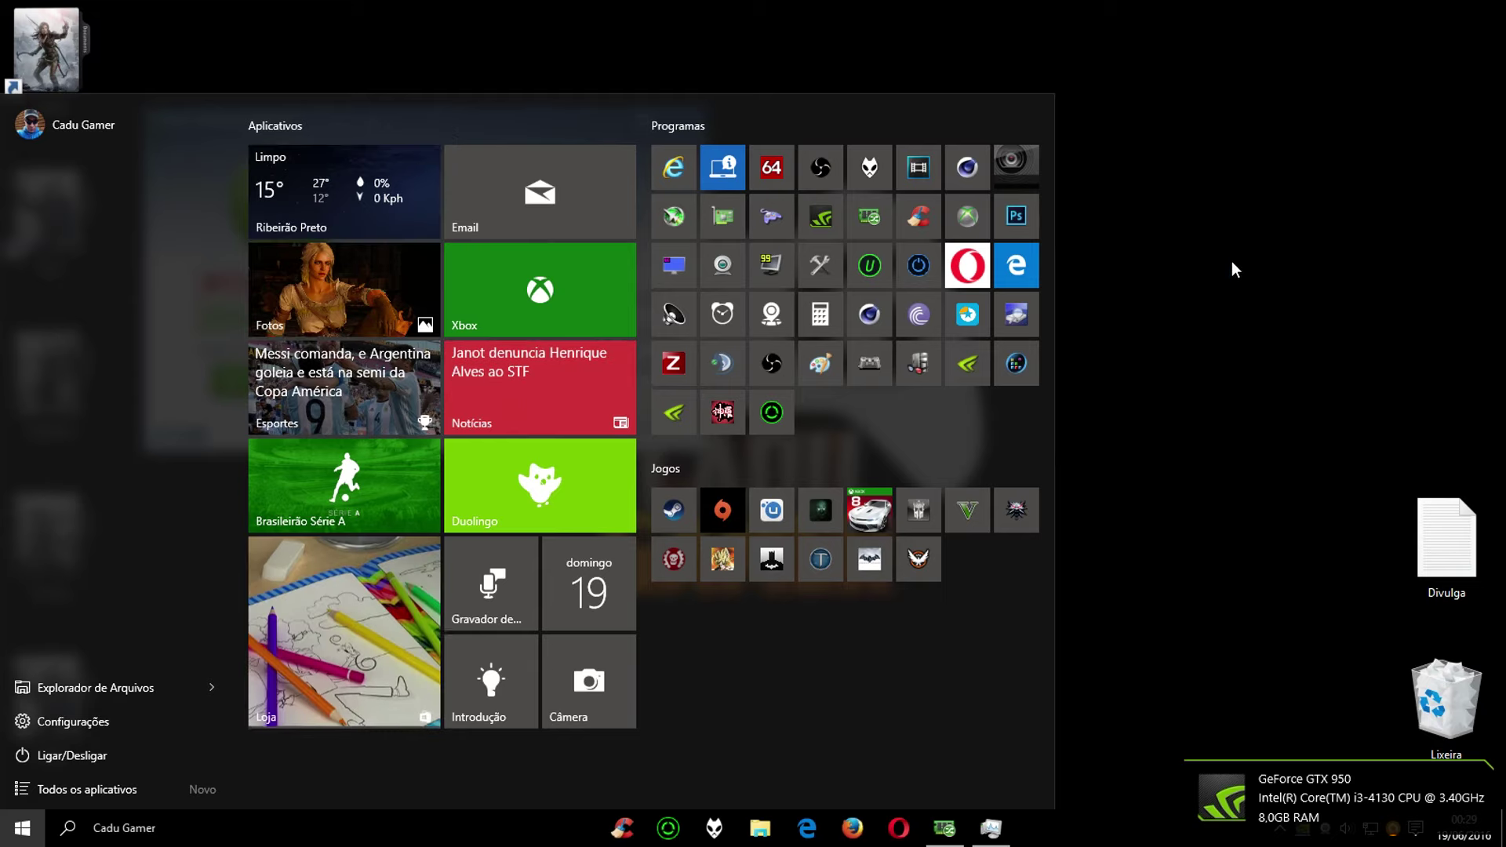
click(1188, 584)
- Switch to Task Manager and reposition its window on the desktop
click(991, 828)
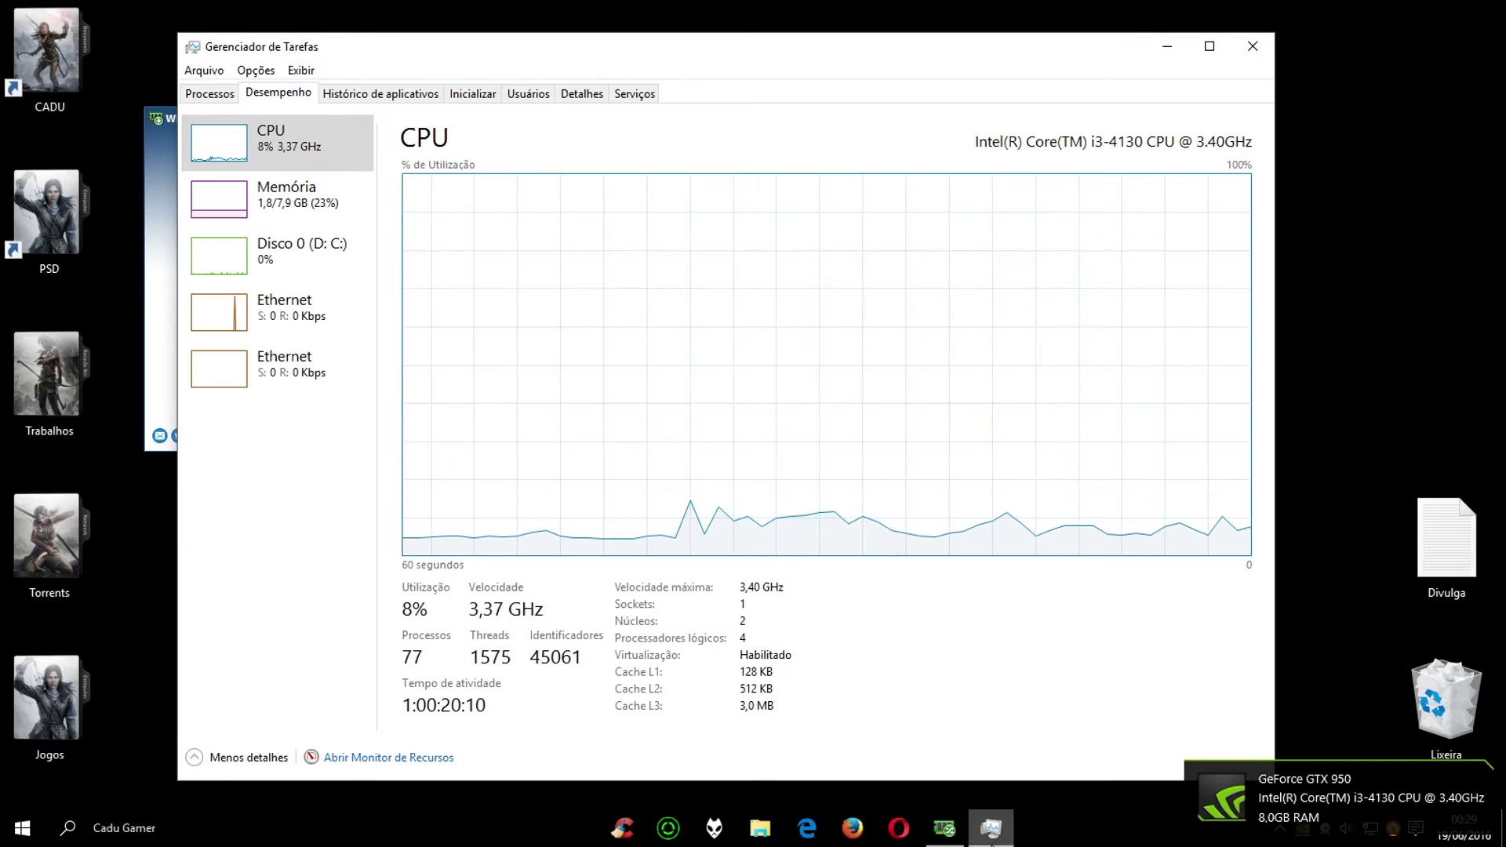
drag(694, 55, 773, 32)
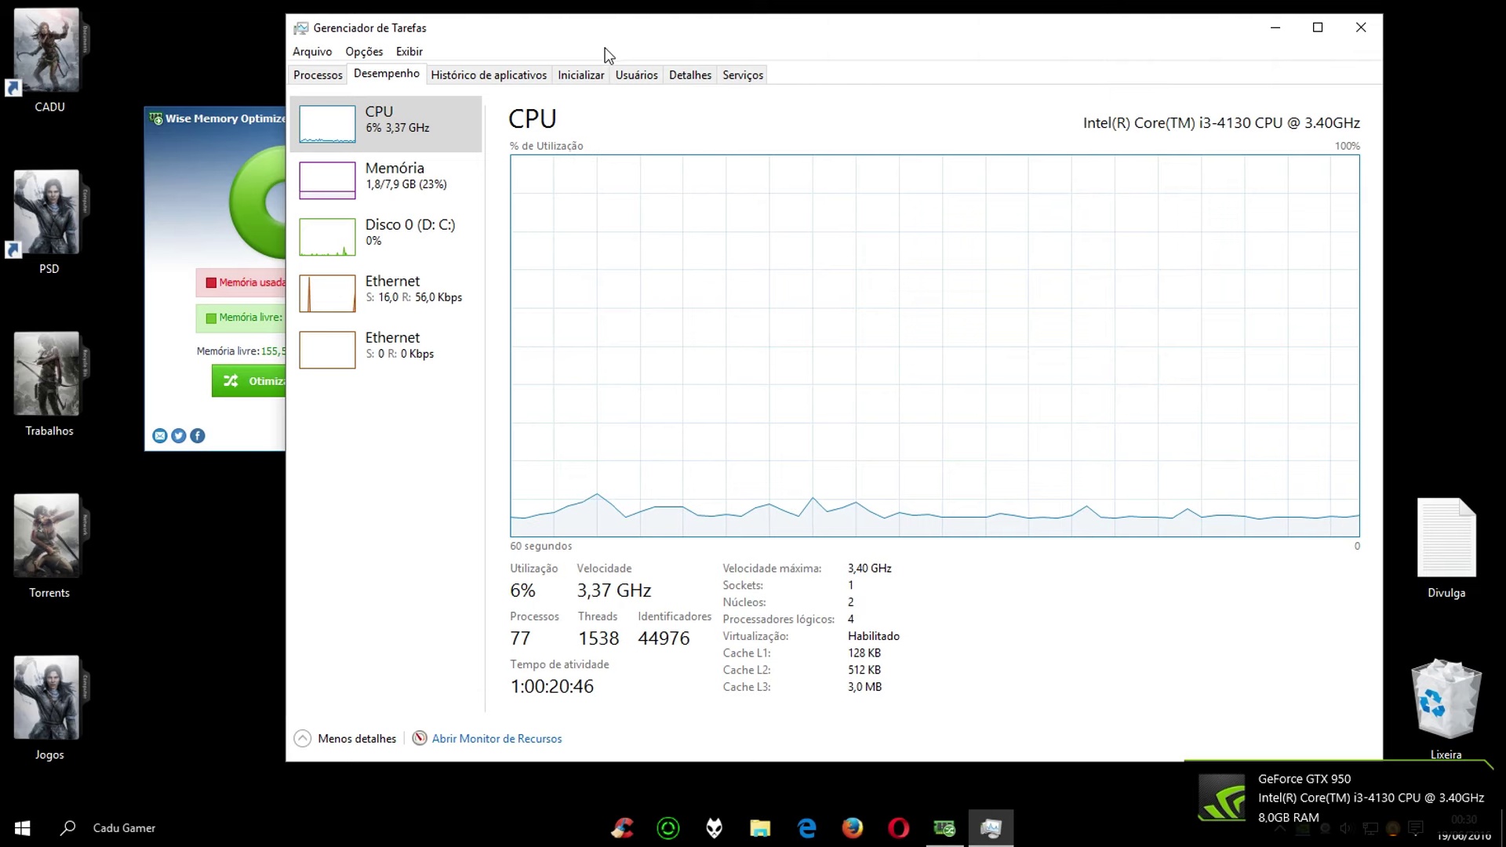
mouse_move(561, 33)
mouse_down()
mouse_move(556, 57)
mouse_move(563, 29)
mouse_up()
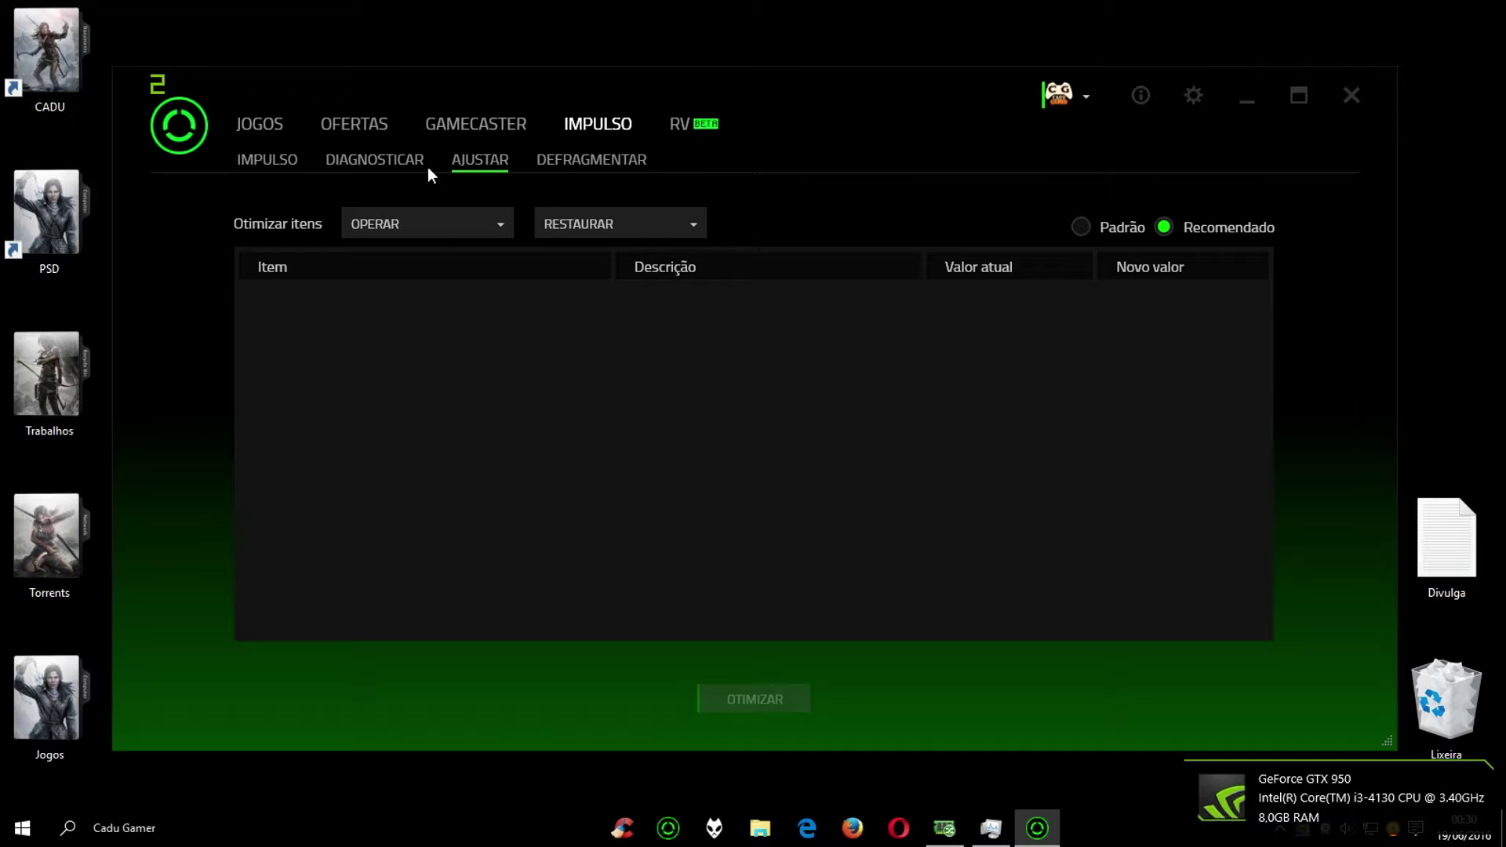
- Switch to Razer Cortex and view the boost page's list of processes to end, repositioning the window
click(262, 154)
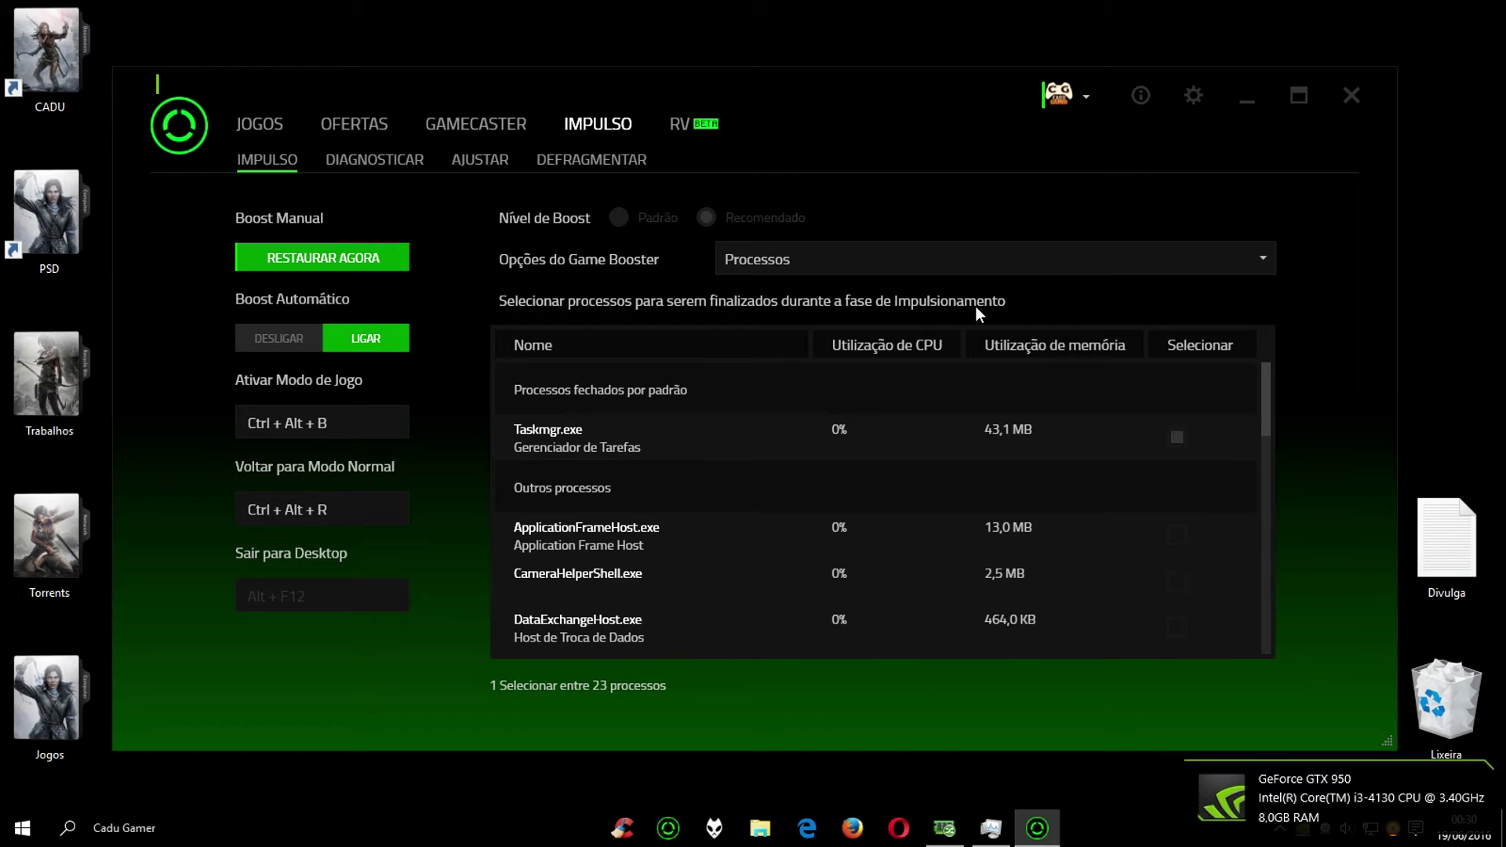
mouse_move(902, 75)
mouse_down()
mouse_move(864, 143)
mouse_move(887, 72)
mouse_up()
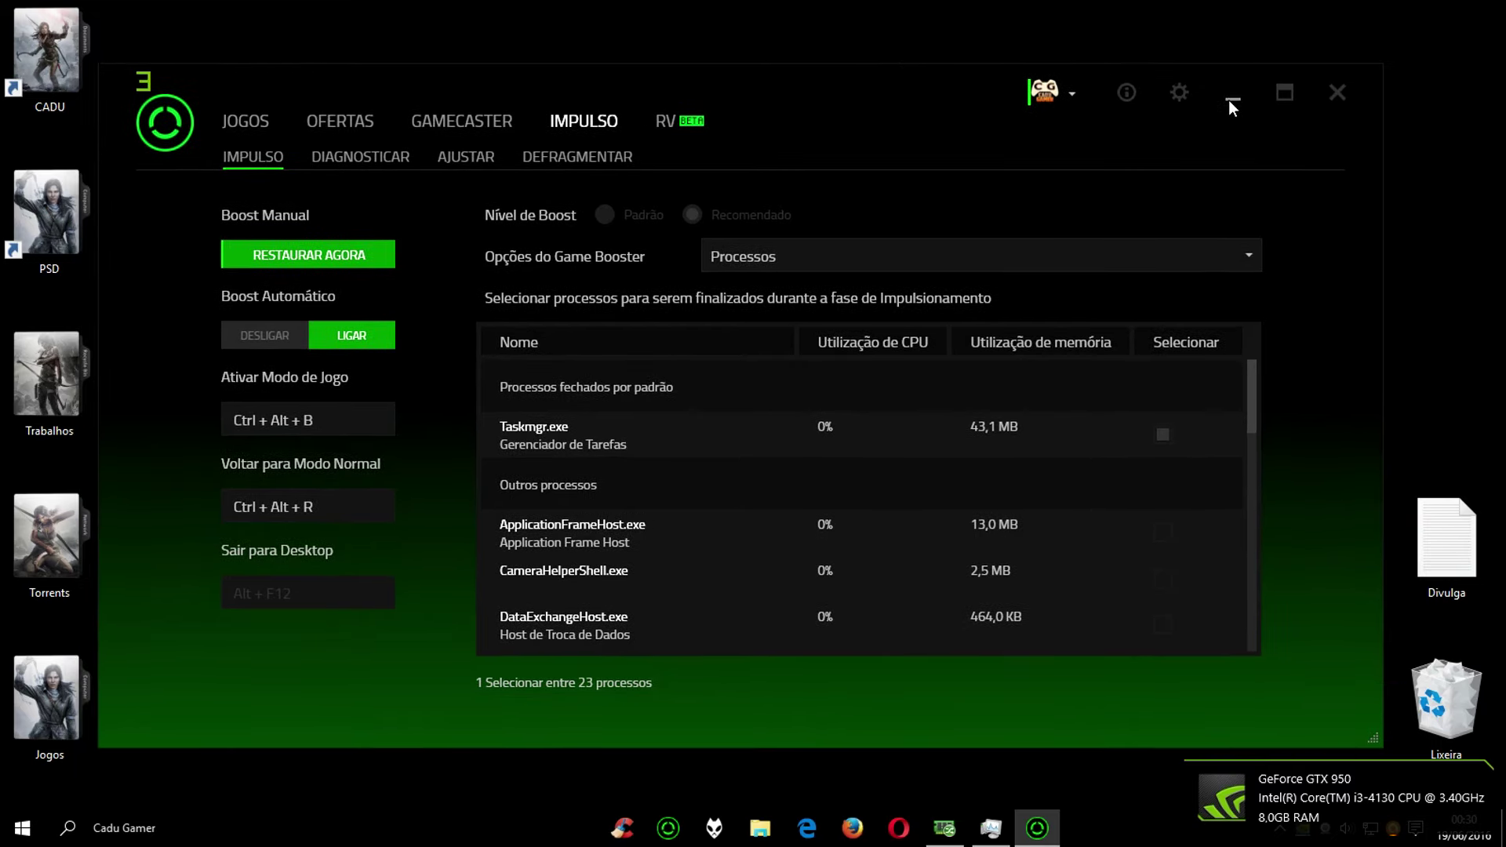
drag(903, 72, 891, 105)
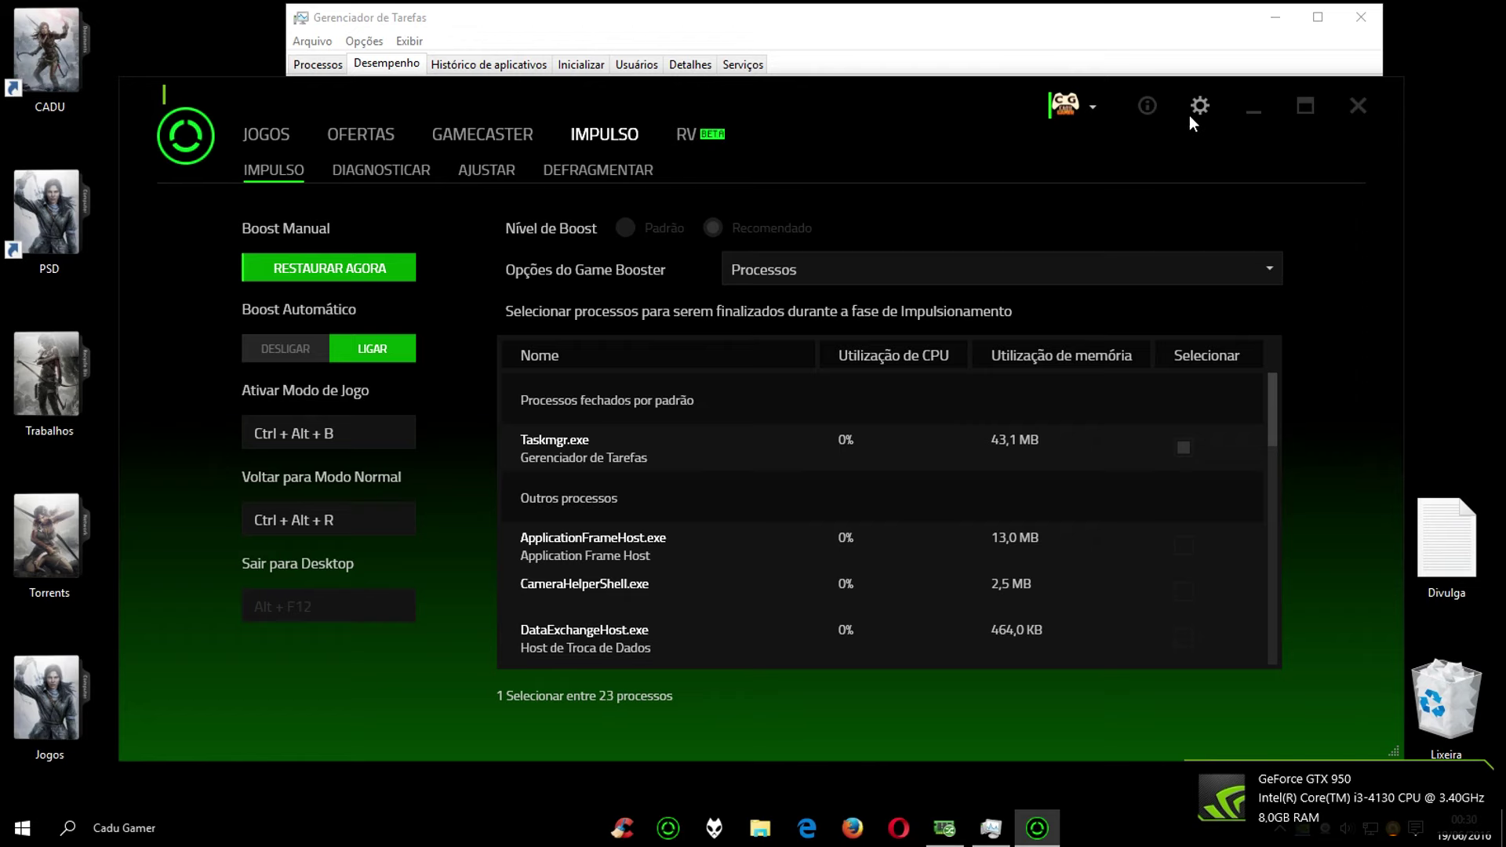
mouse_move(883, 138)
mouse_down()
mouse_move(852, 174)
mouse_move(869, 88)
mouse_move(852, 120)
mouse_move(887, 148)
mouse_up()
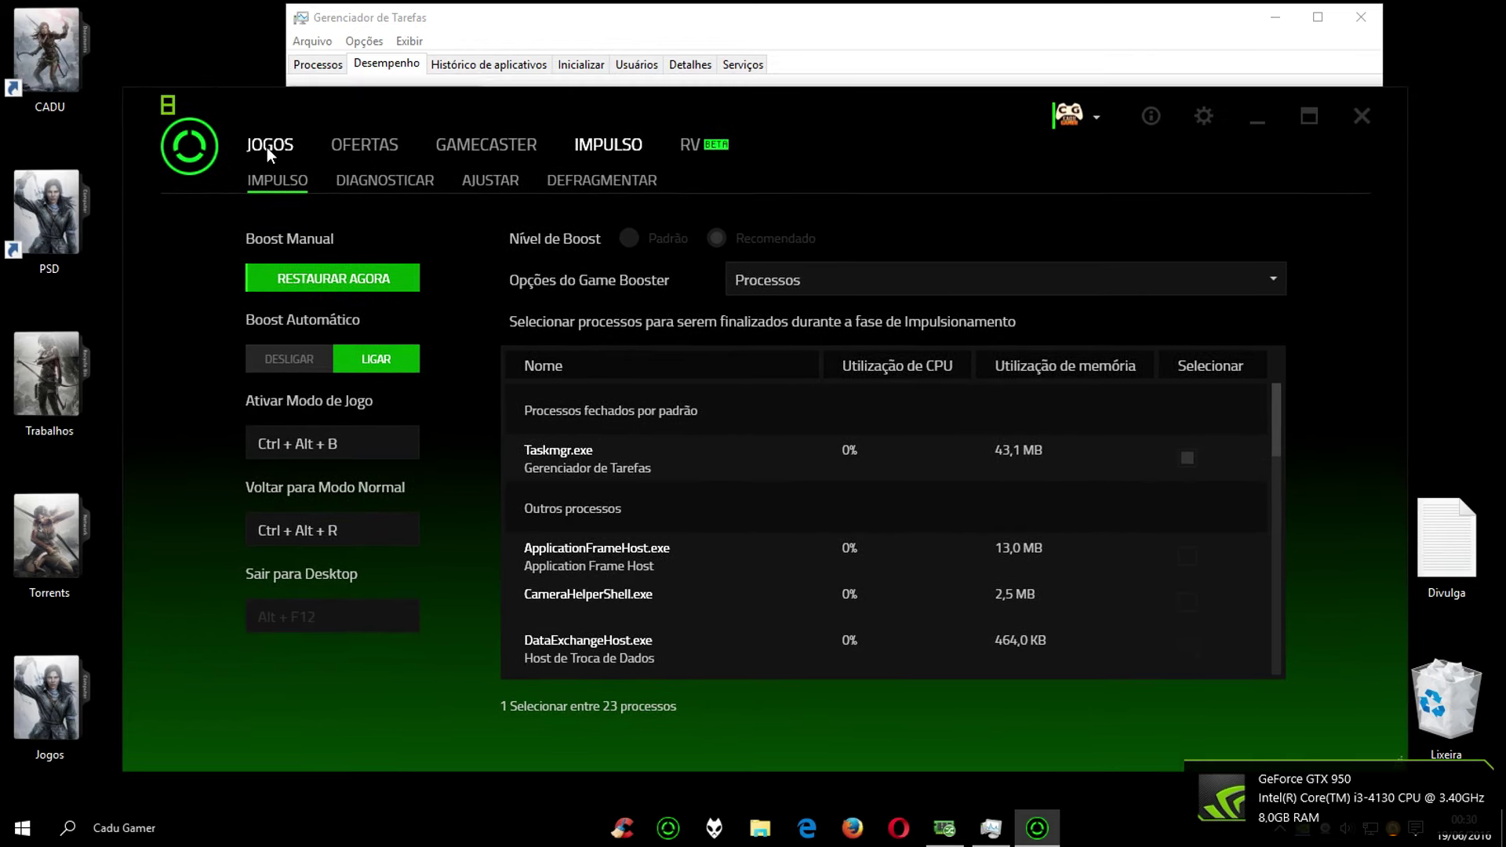
- Look through the Ajustar, Defragmentar, Ofertas and Gamecaster pages of Razer Cortex
click(500, 187)
click(598, 183)
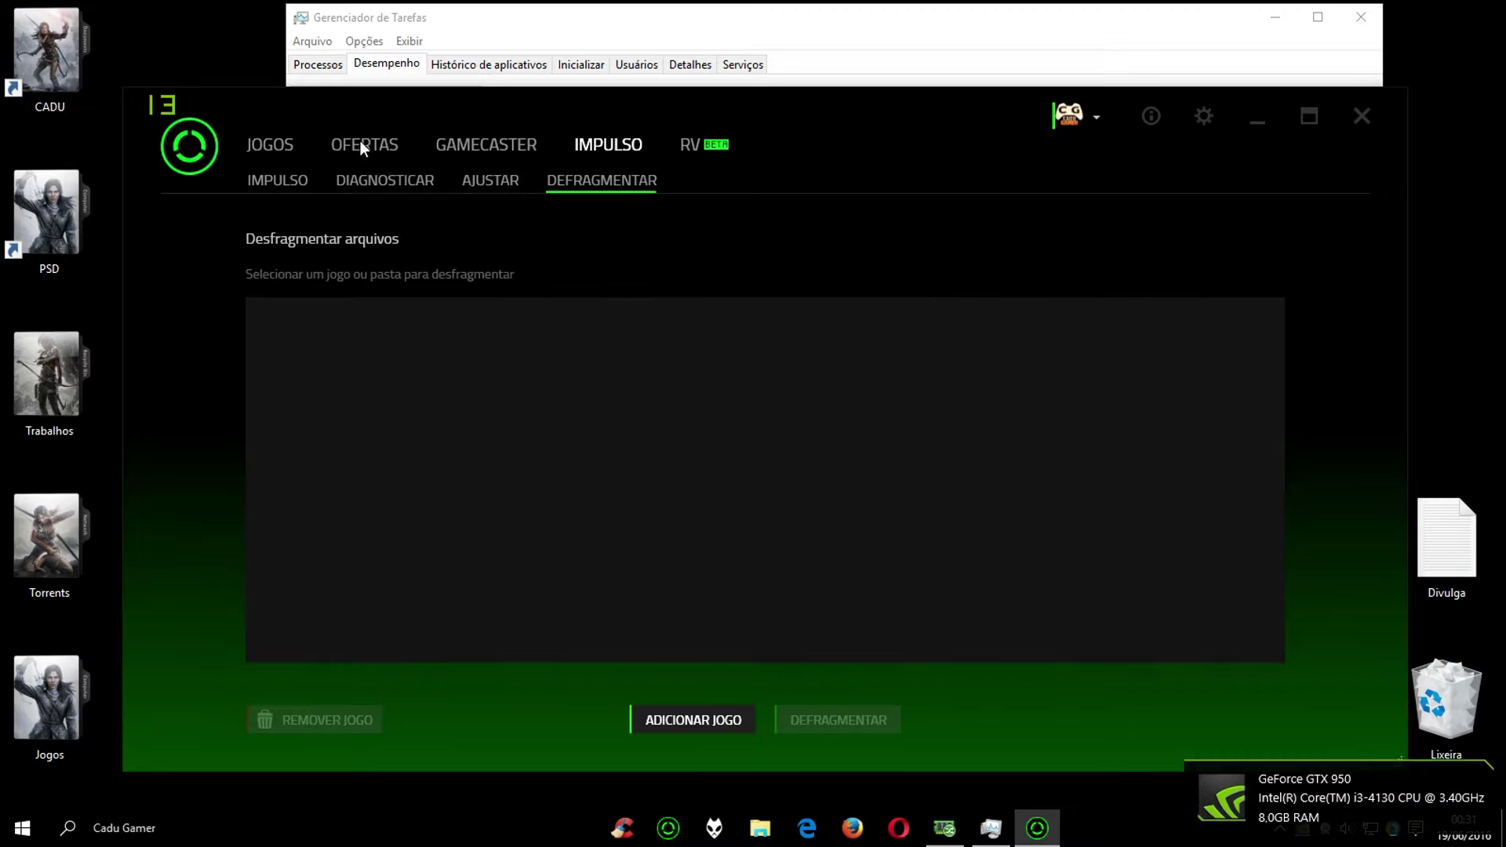
click(396, 151)
click(502, 148)
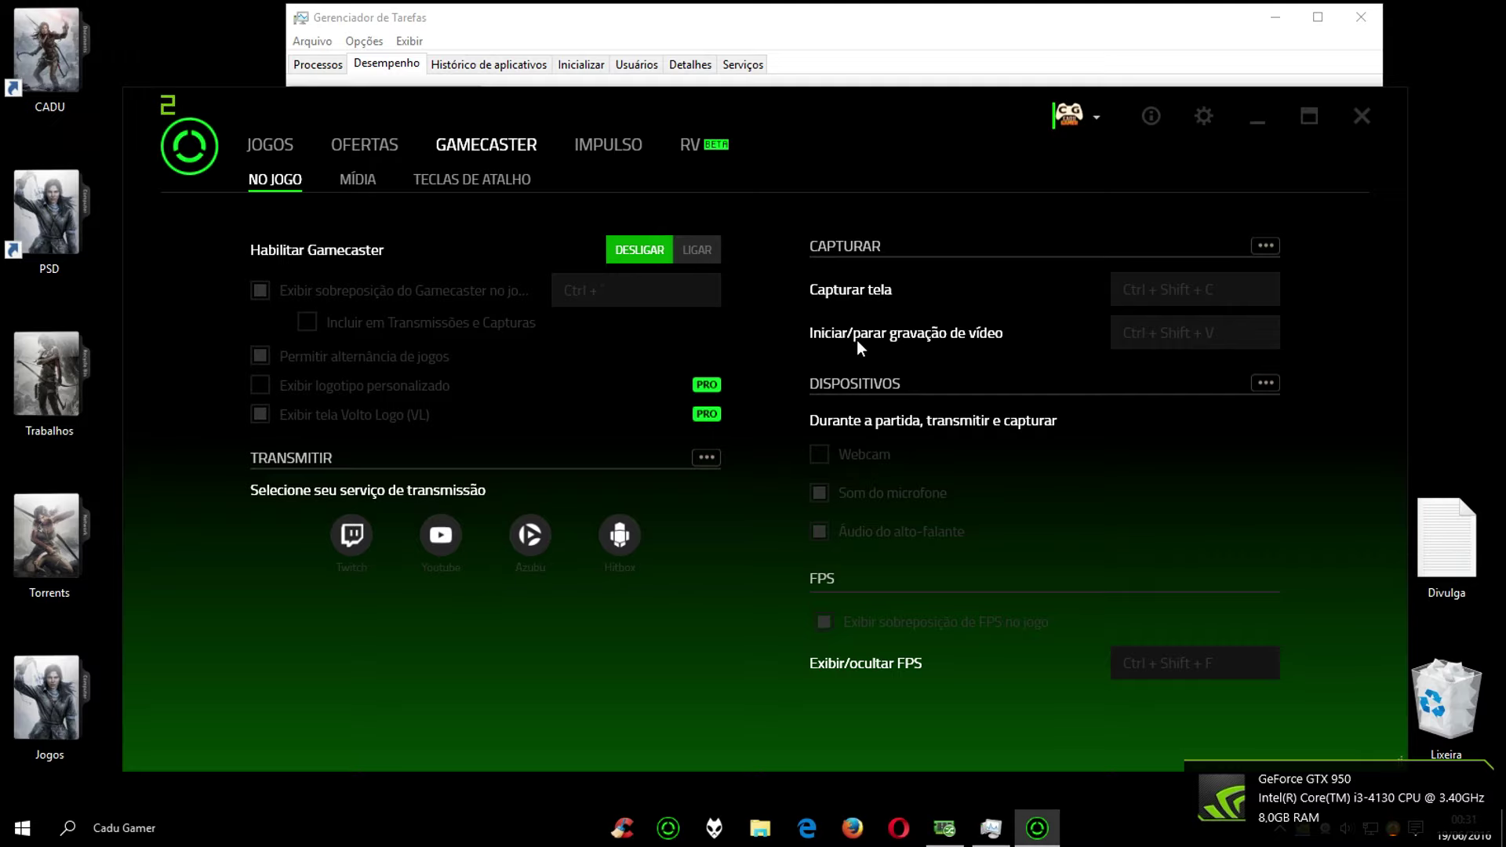
drag(706, 104, 676, 91)
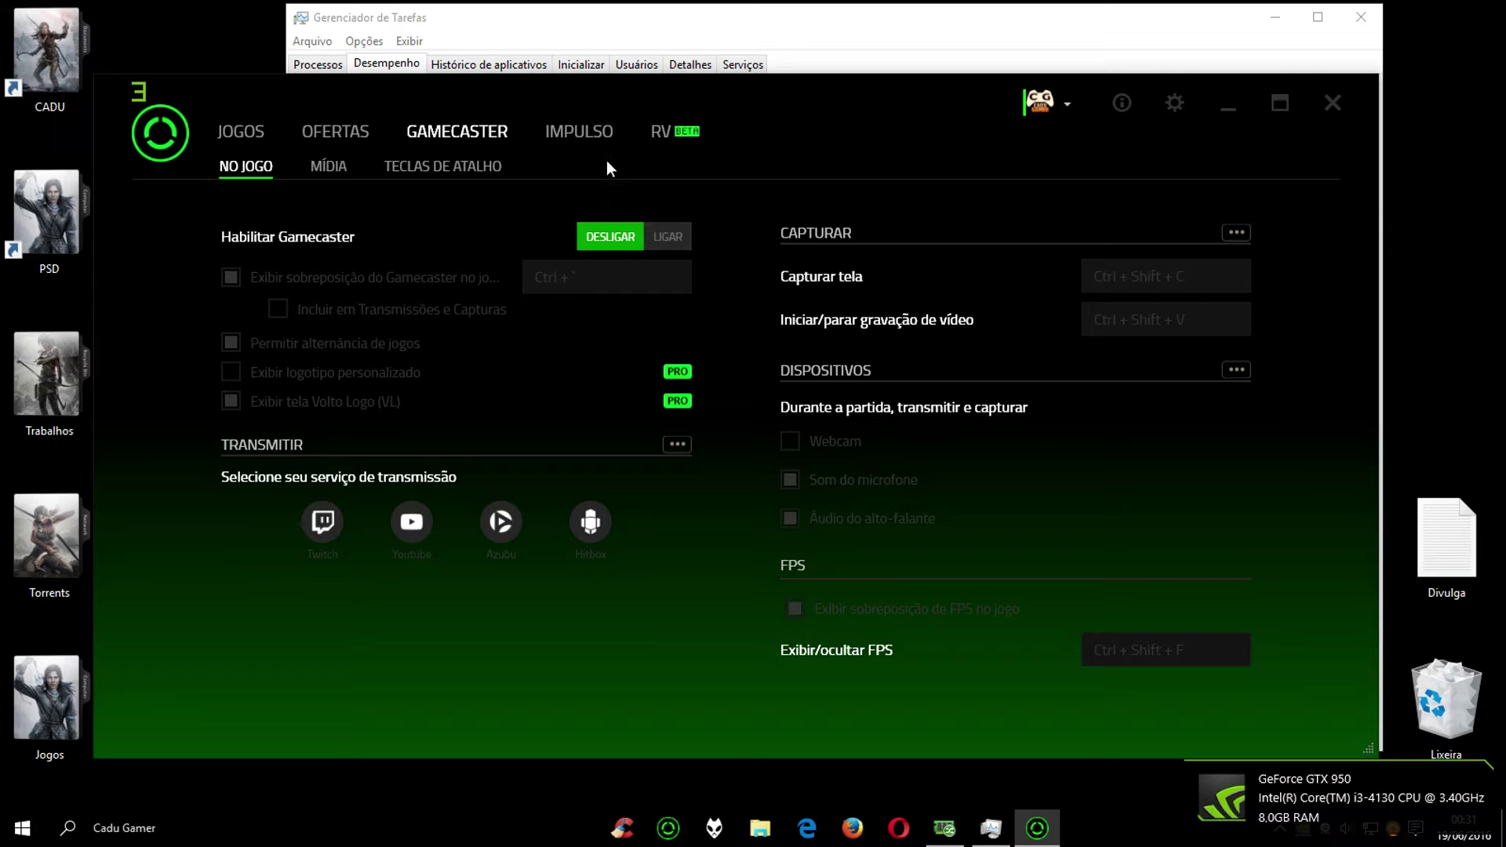
- Review the defragmentation page and the Meus Jogos library, and close the Razer Cortex window
click(596, 138)
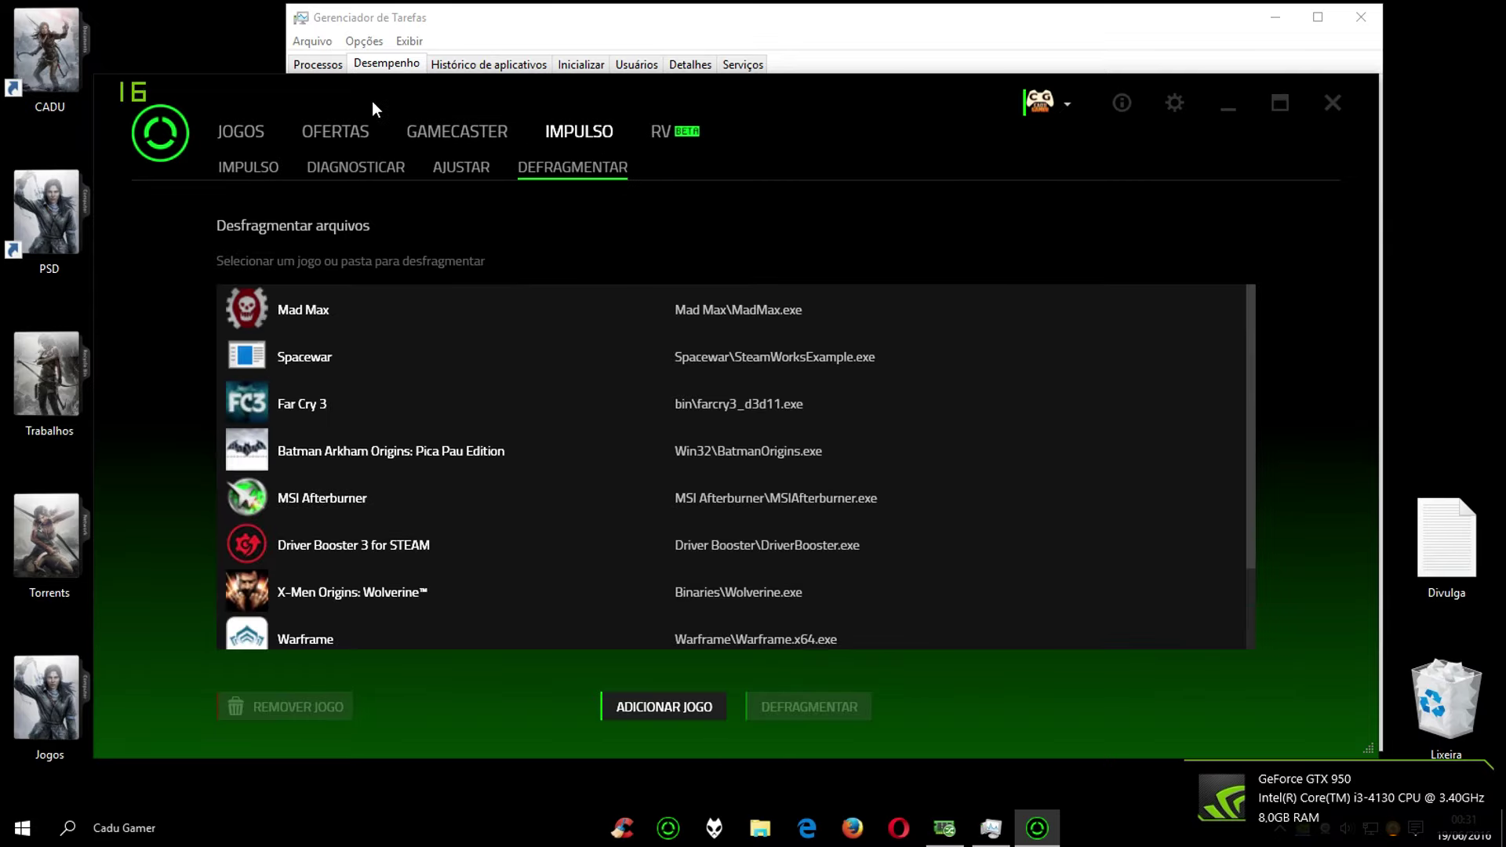
click(349, 132)
click(250, 129)
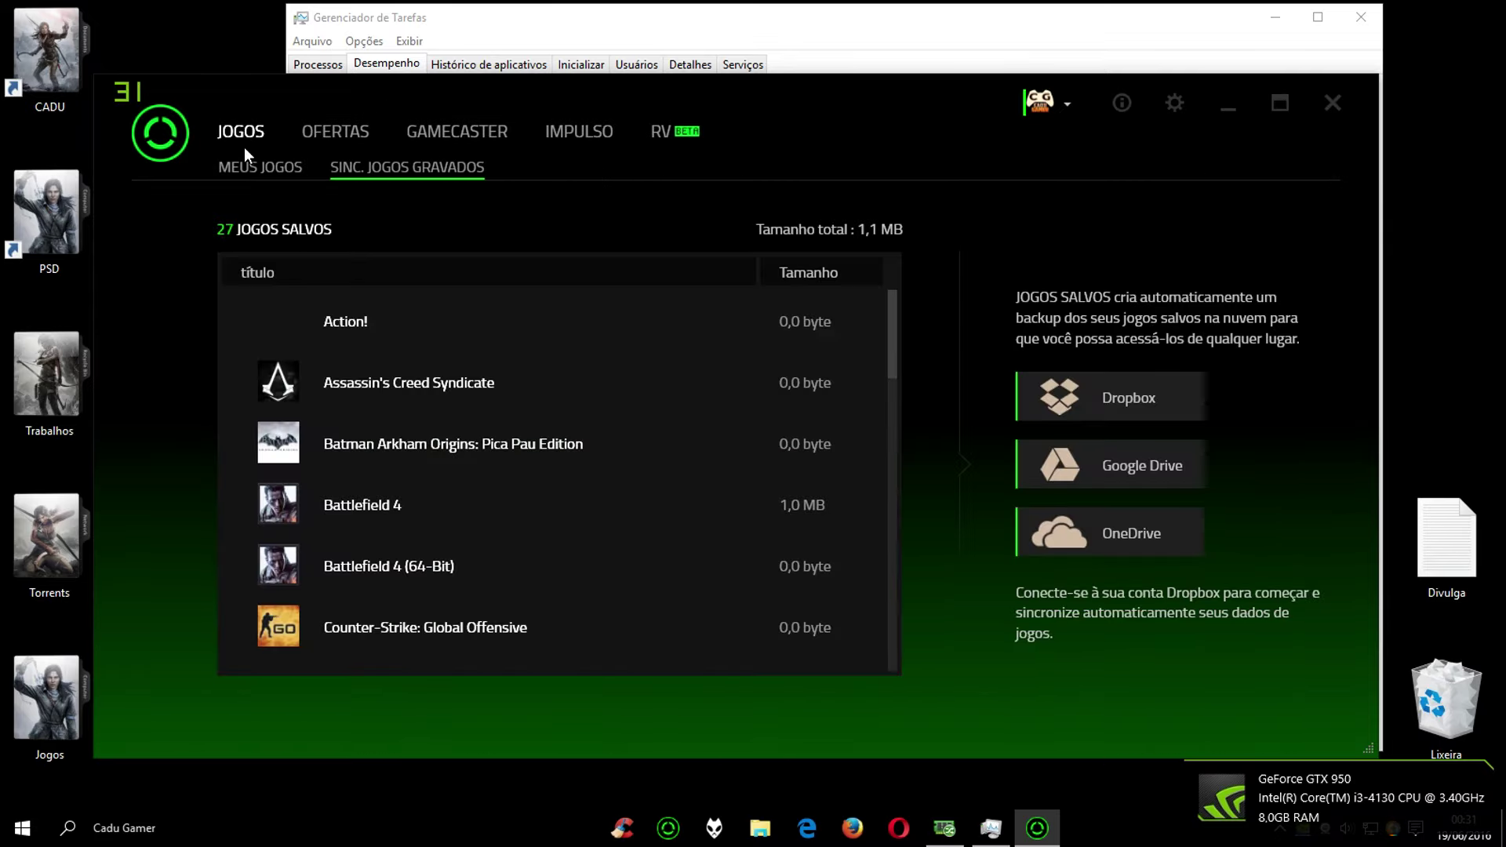
click(254, 167)
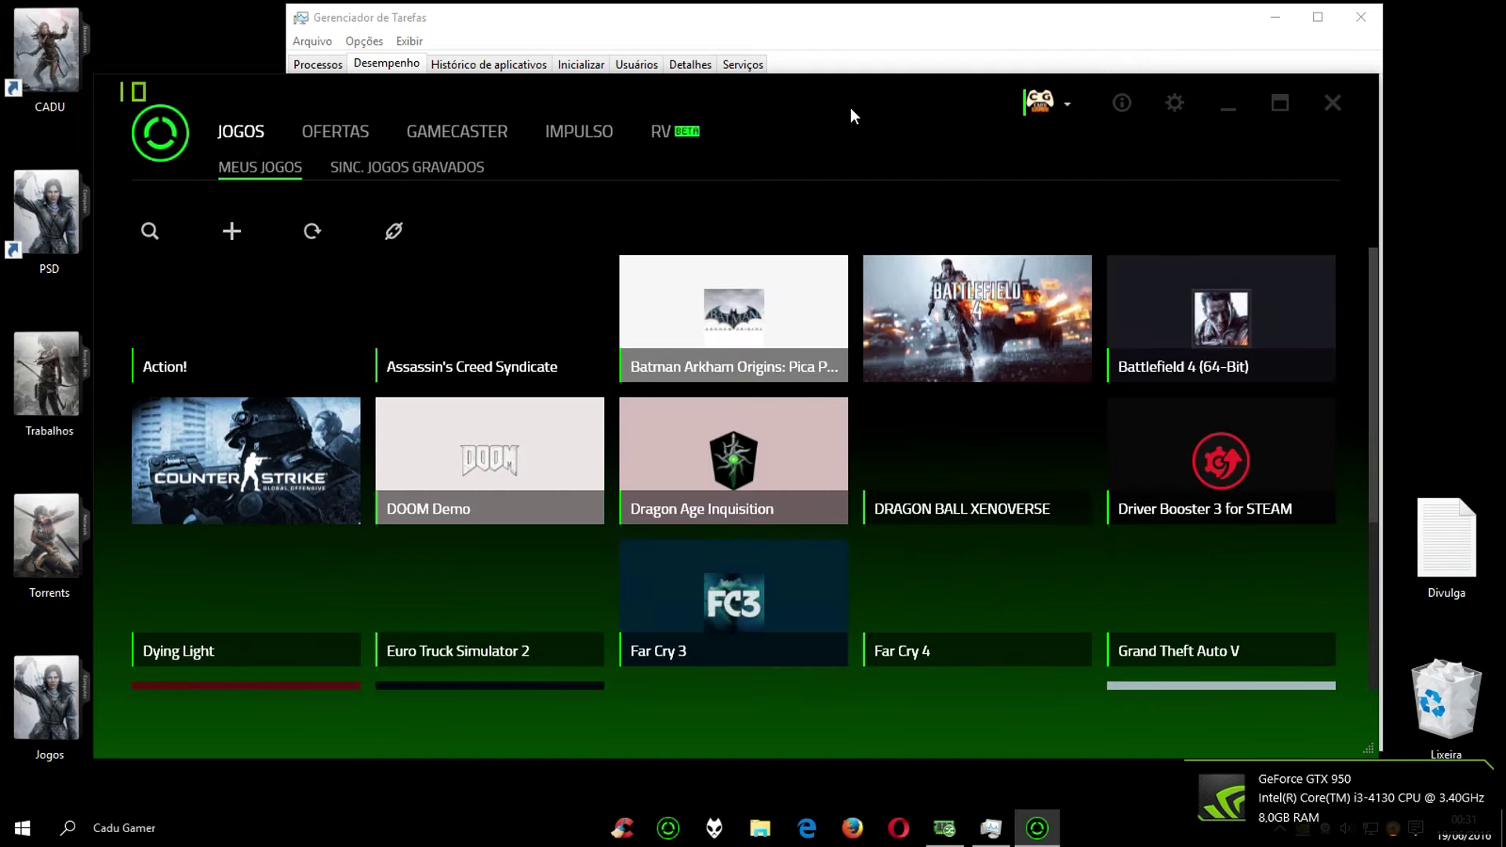
drag(850, 116, 869, 135)
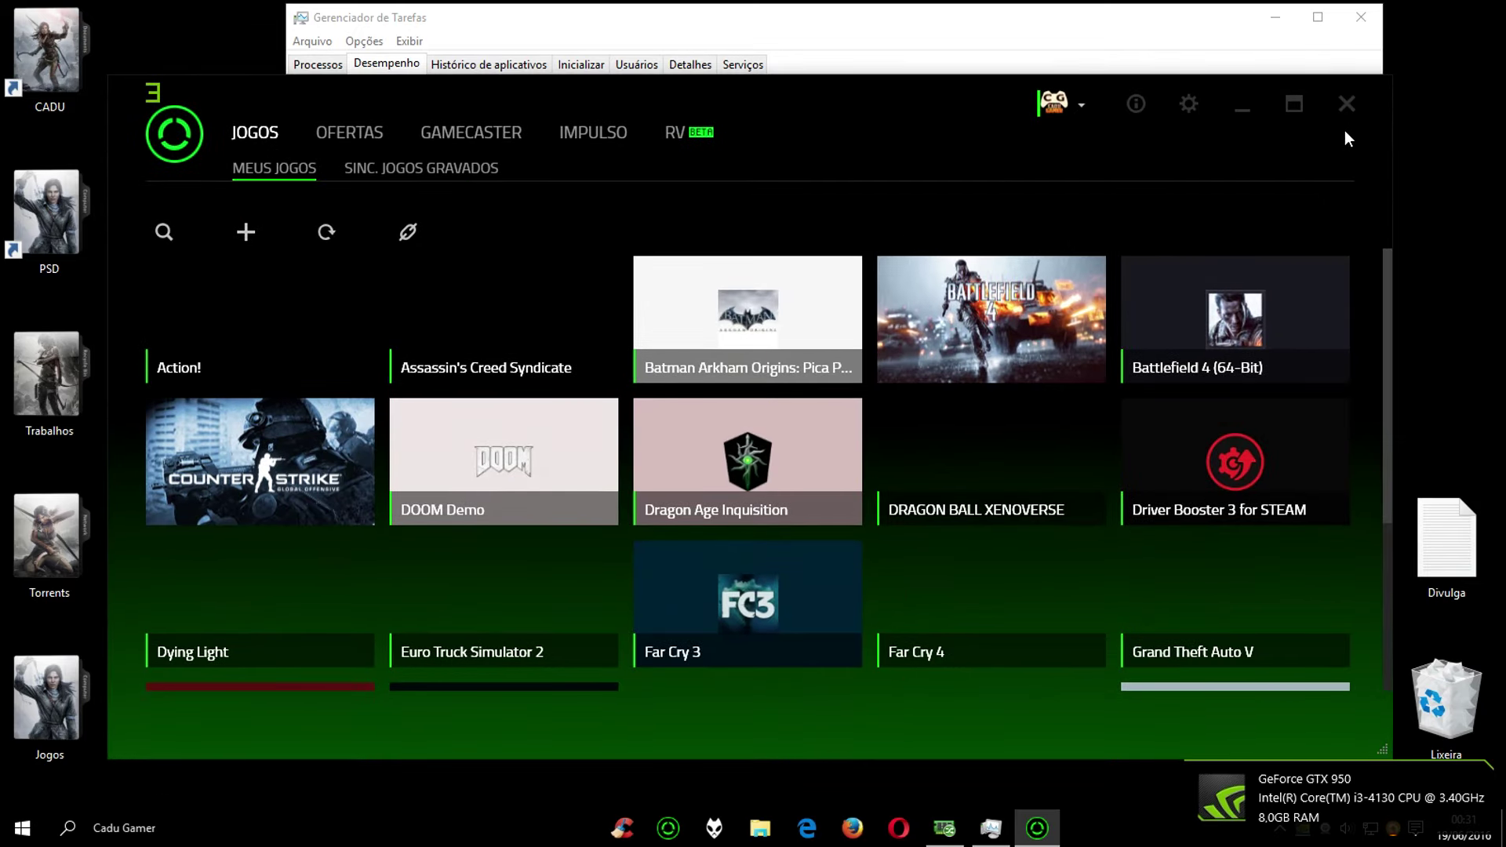
drag(1018, 136, 1007, 157)
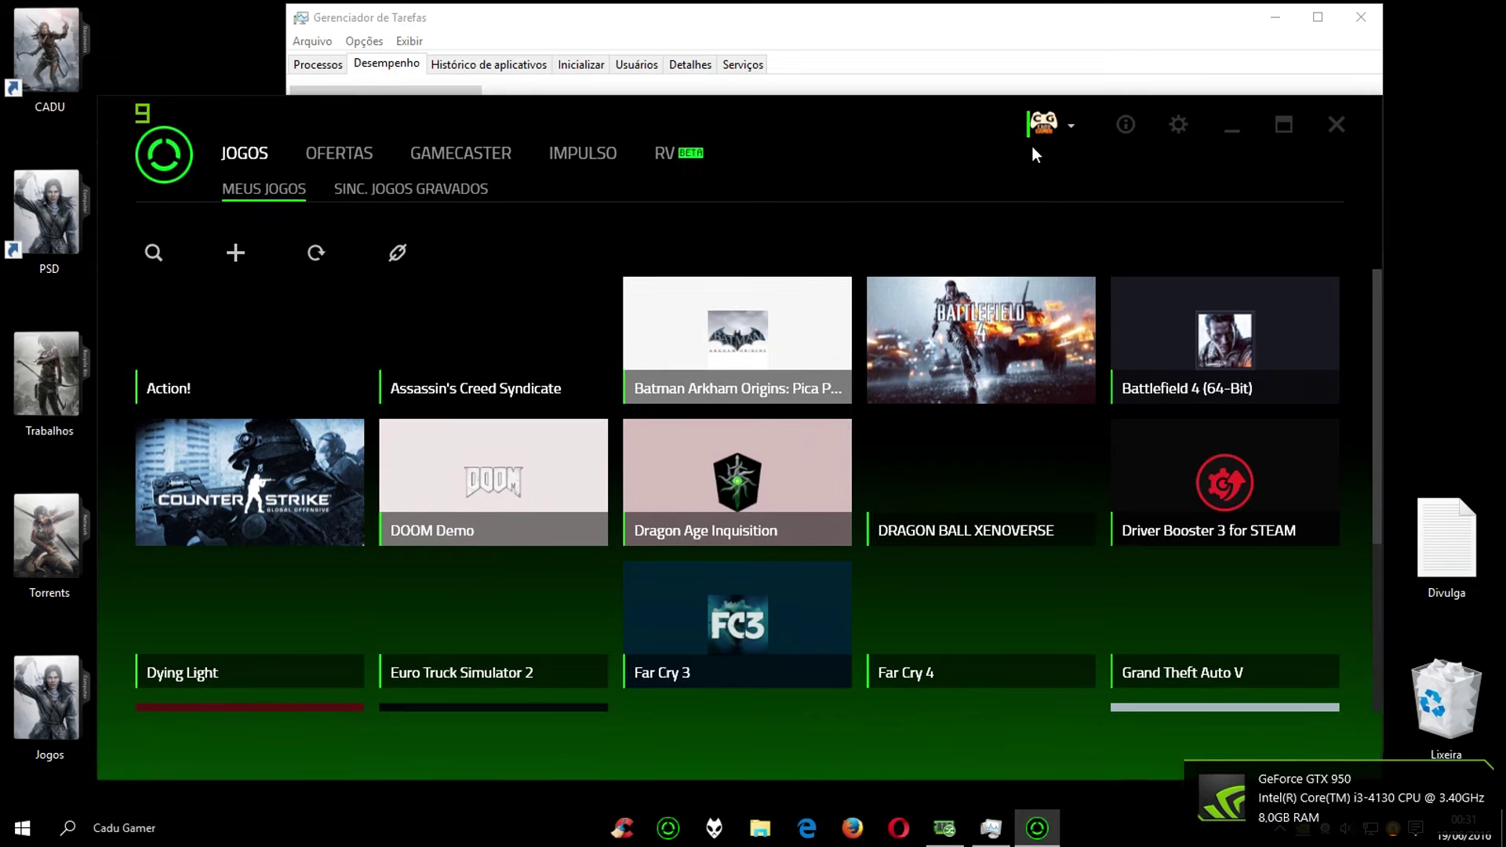
click(1336, 124)
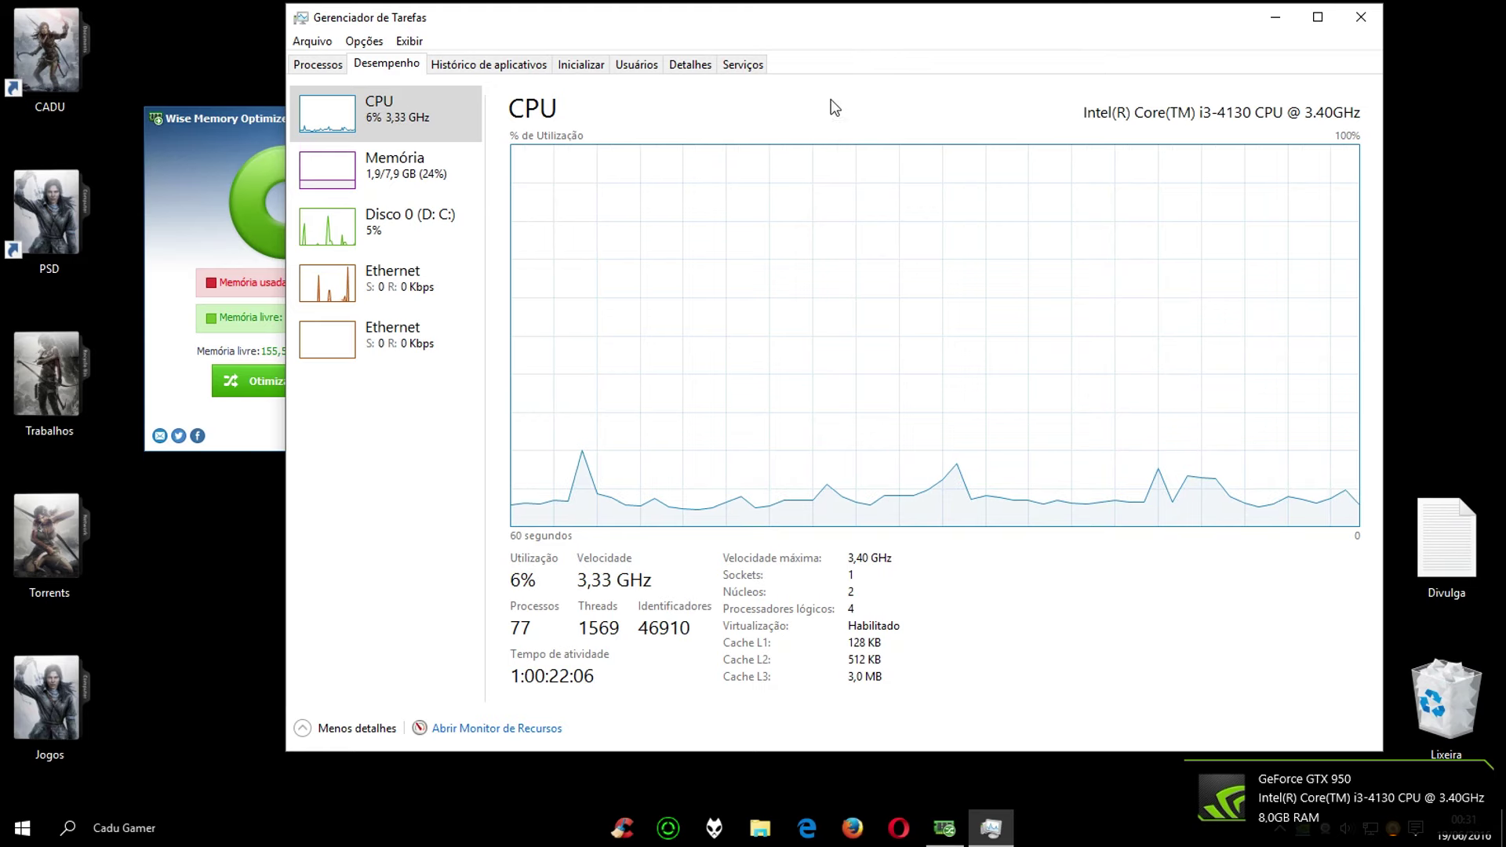
- Show the running processes in Task Manager and maximize its window
drag(803, 15, 784, 79)
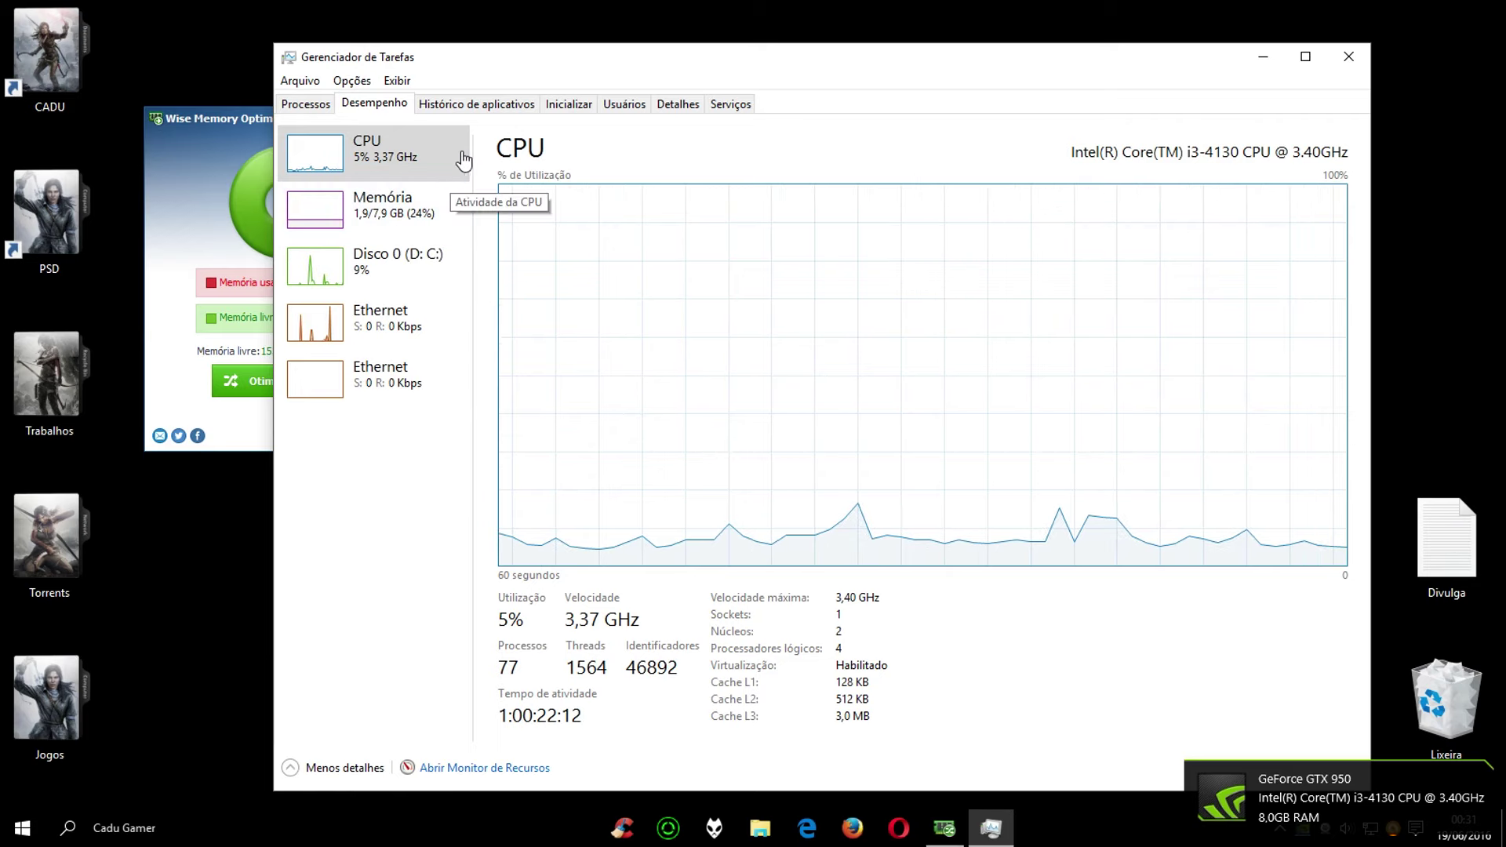
click(302, 106)
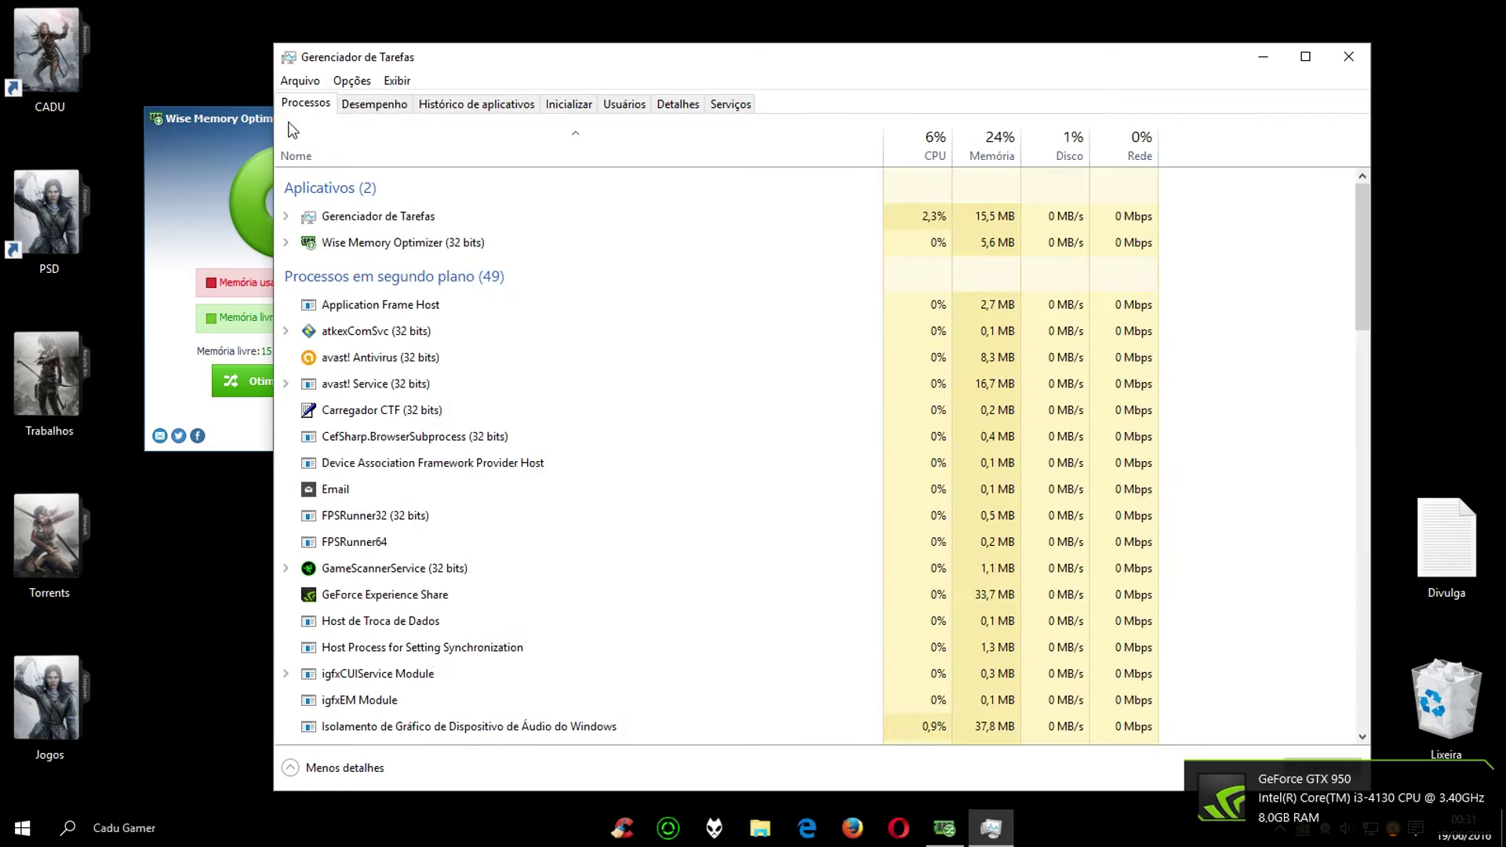
click(1306, 58)
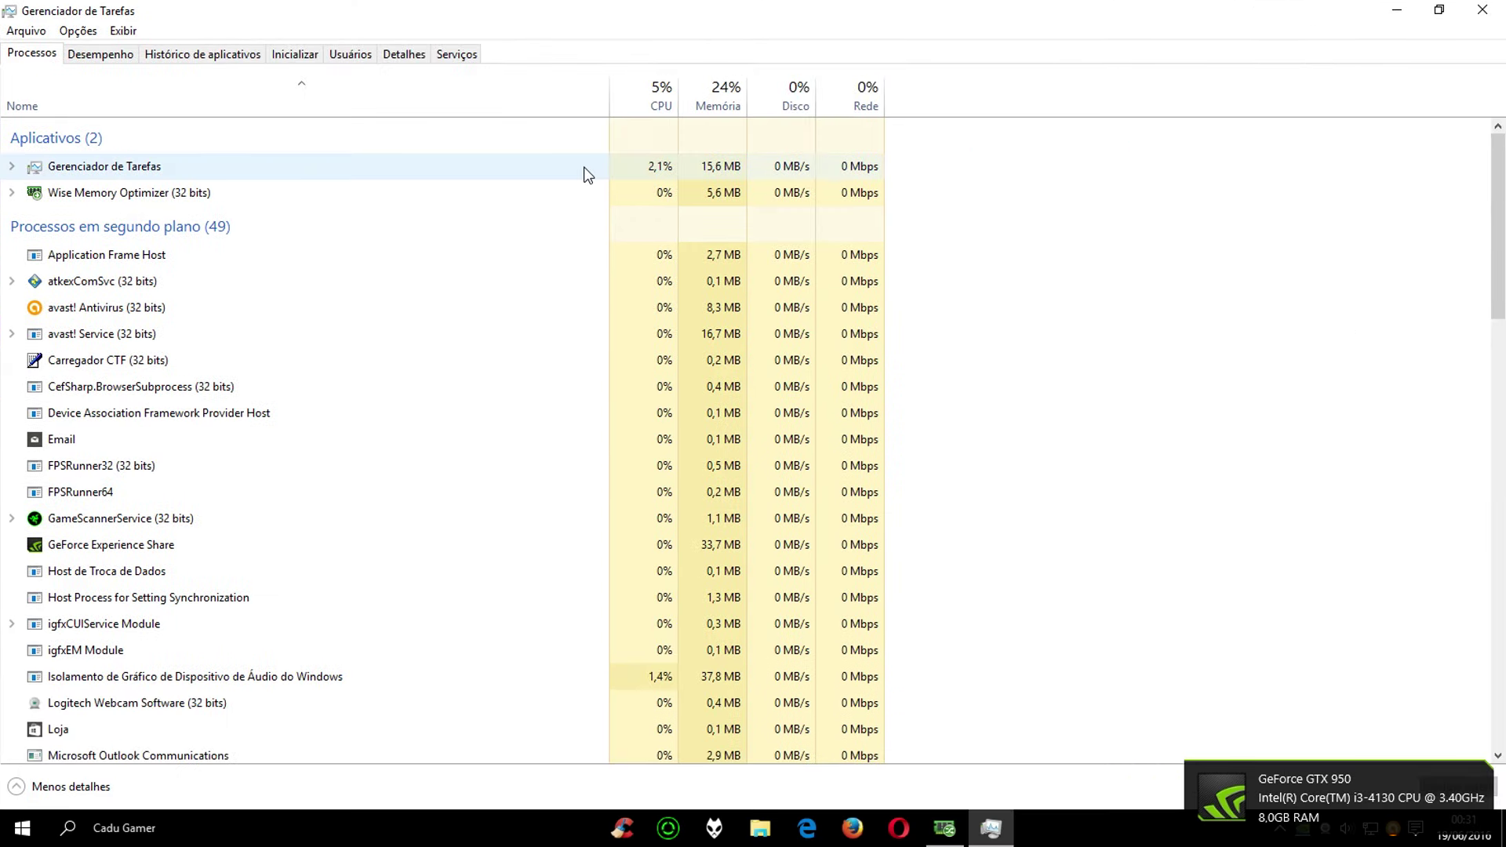
right_click(545, 832)
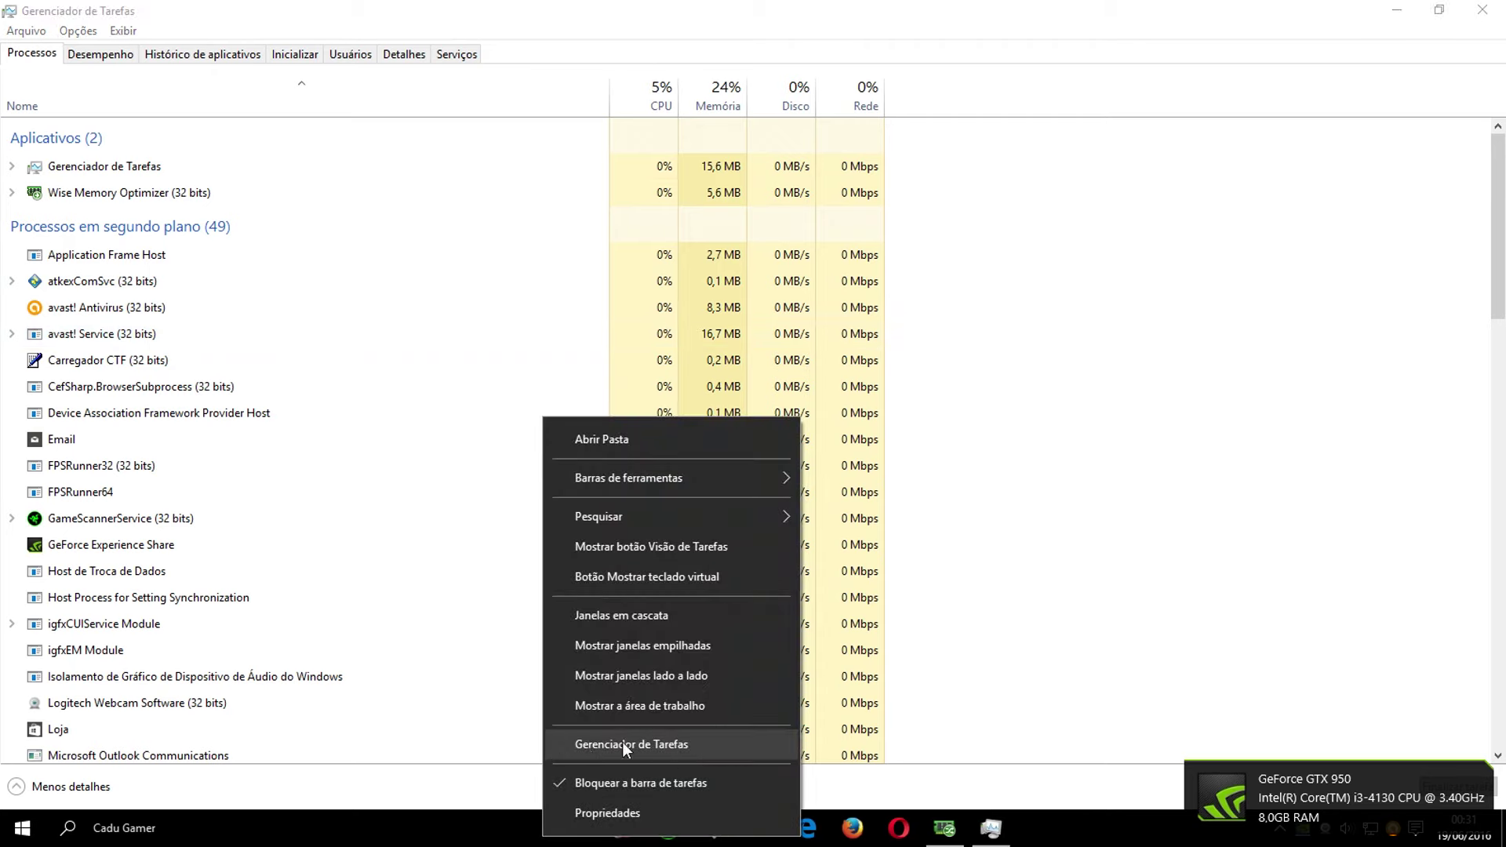
click(367, 844)
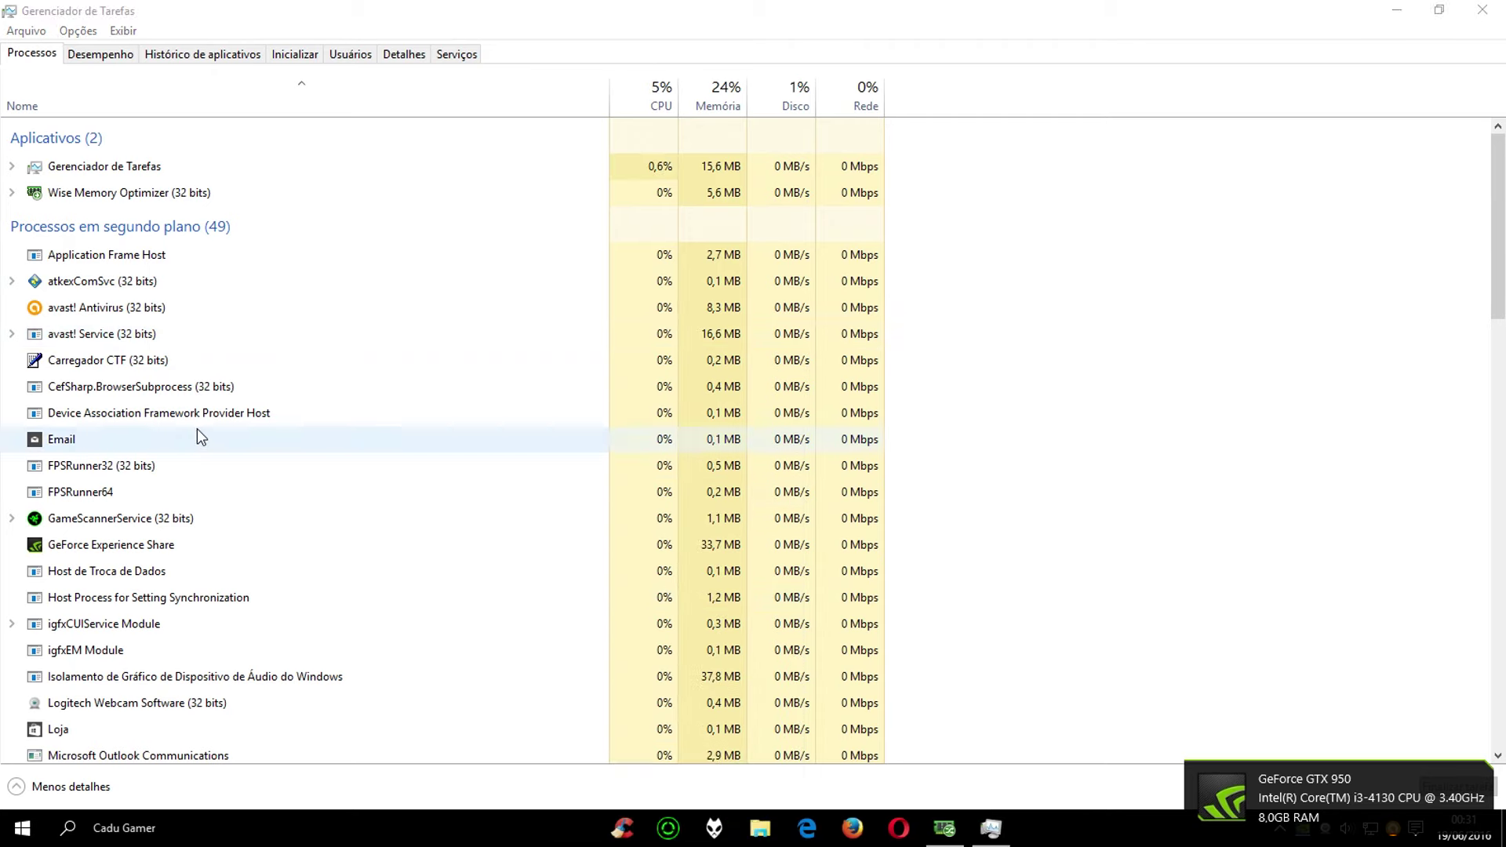
- End the Email background process
scroll(471, 376, down, 2)
scroll(497, 347, down, 2)
scroll(497, 347, up, 4)
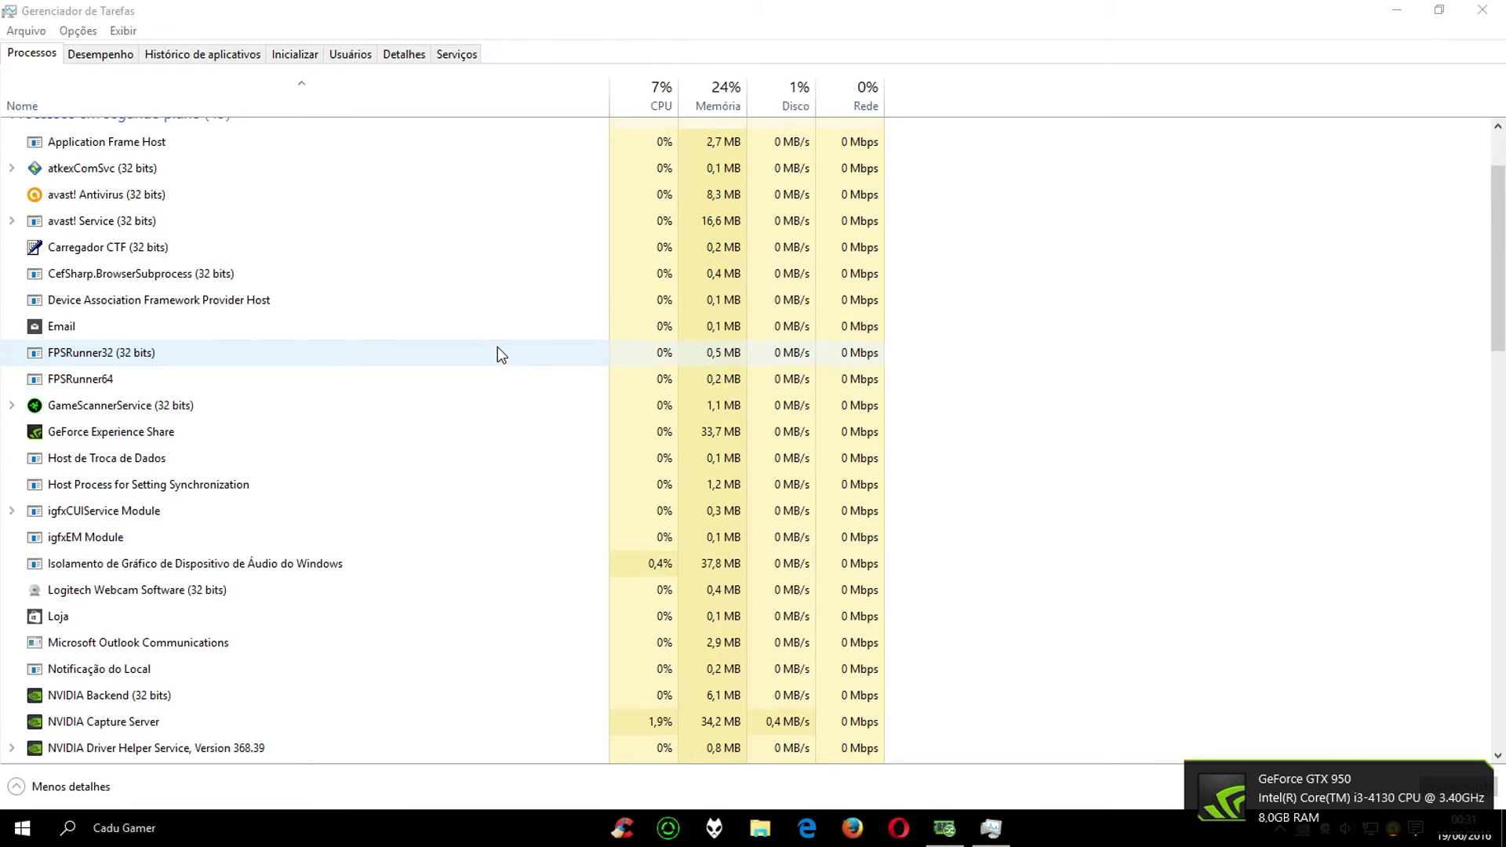
click(75, 386)
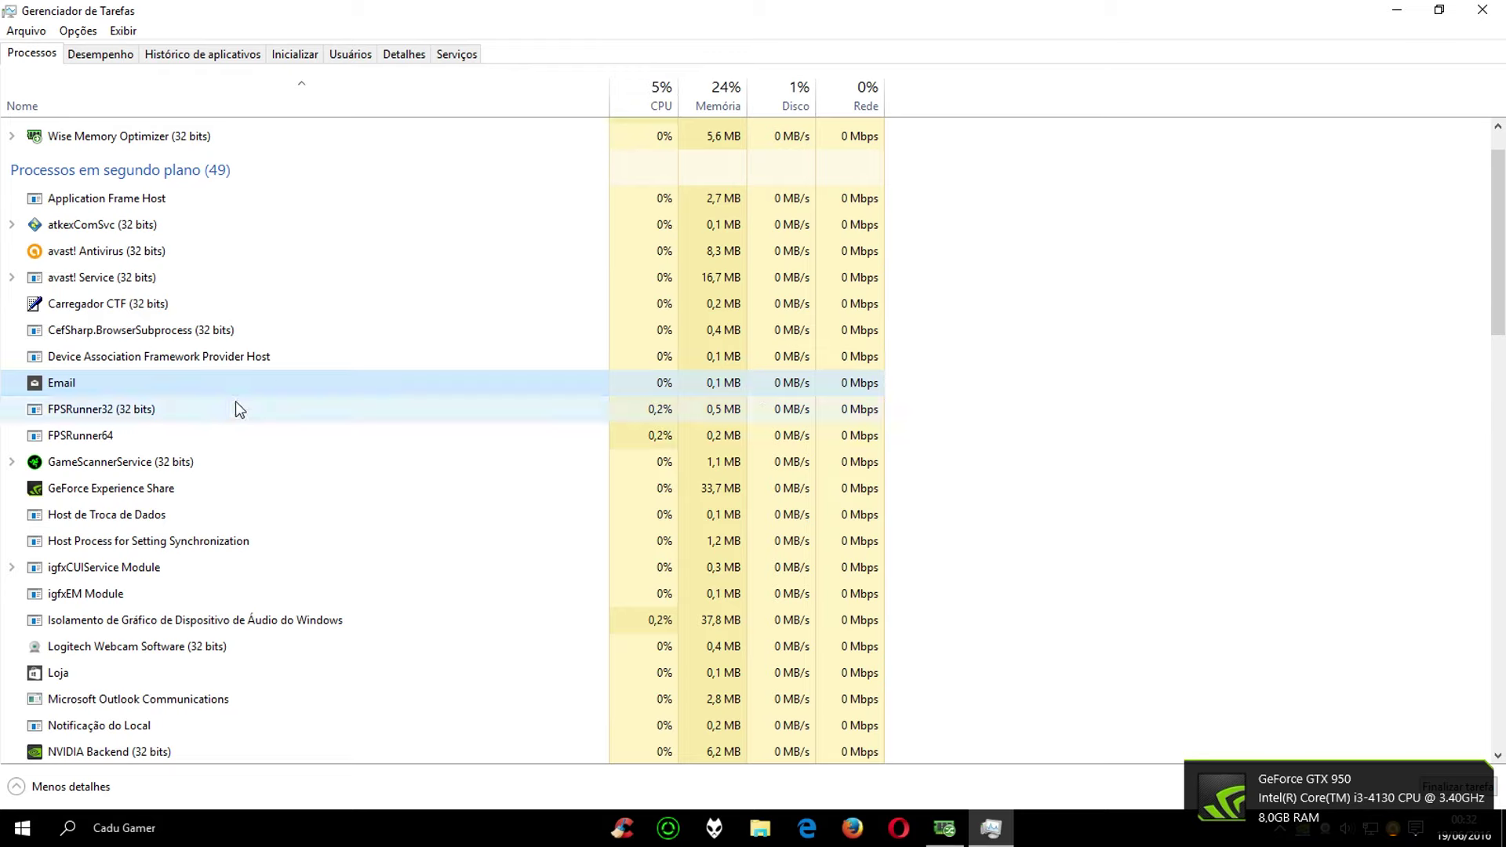
right_click(169, 382)
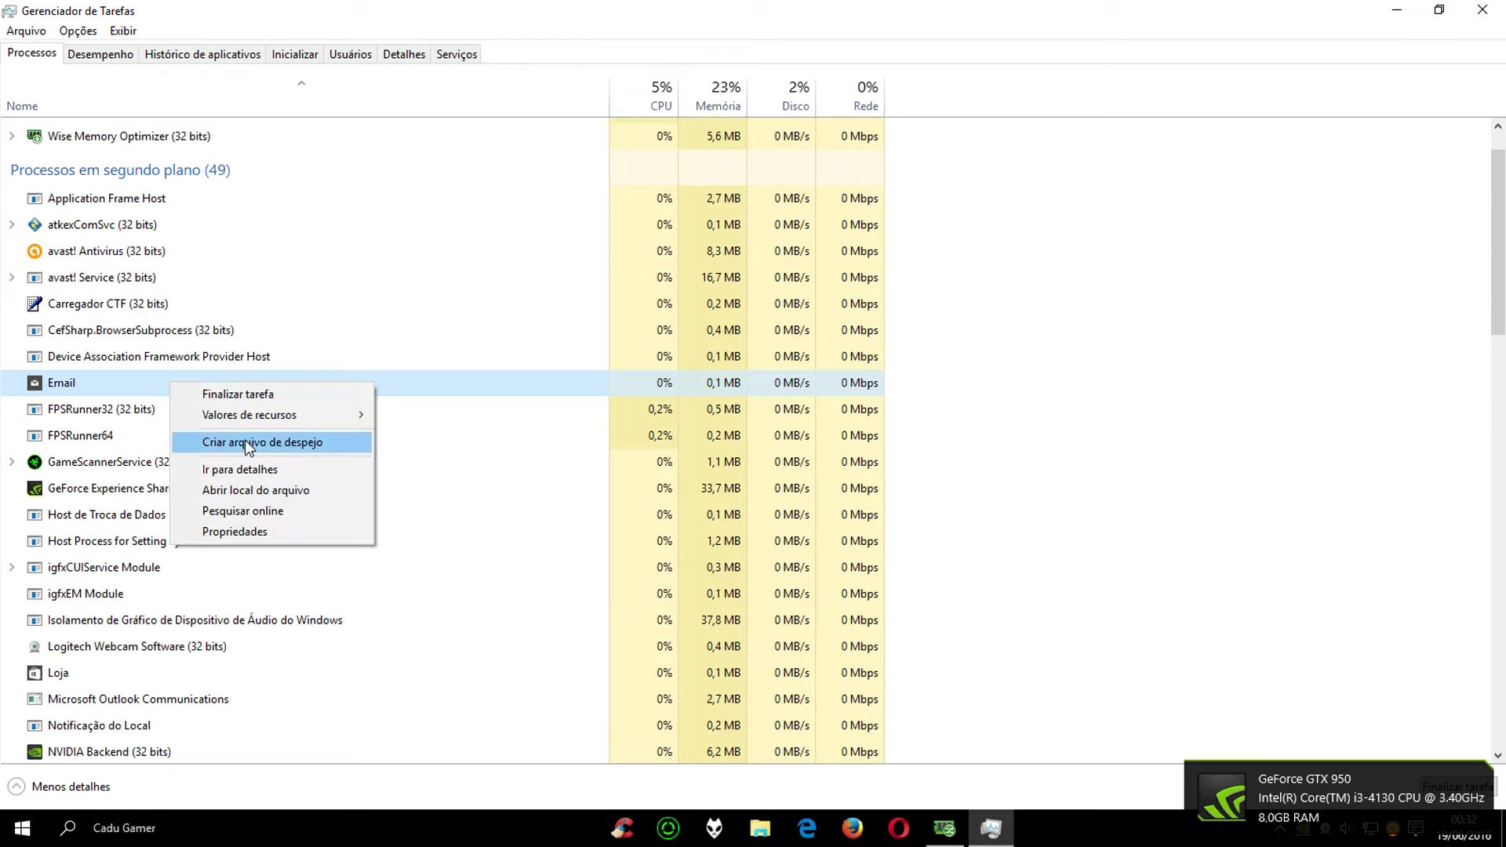
click(270, 394)
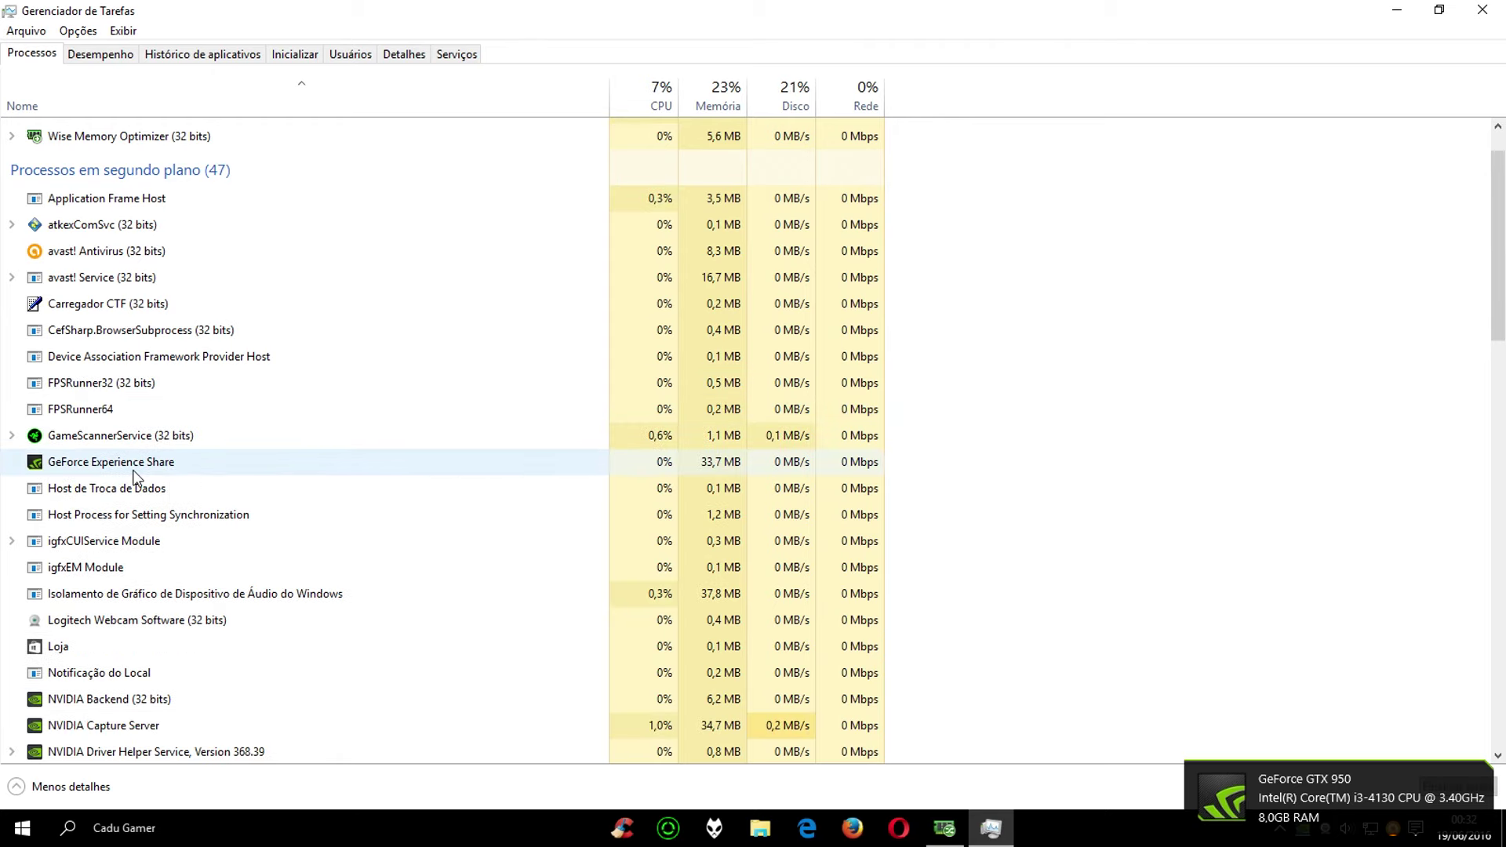
- End the Loja background process
scroll(145, 444, down, 1)
click(69, 538)
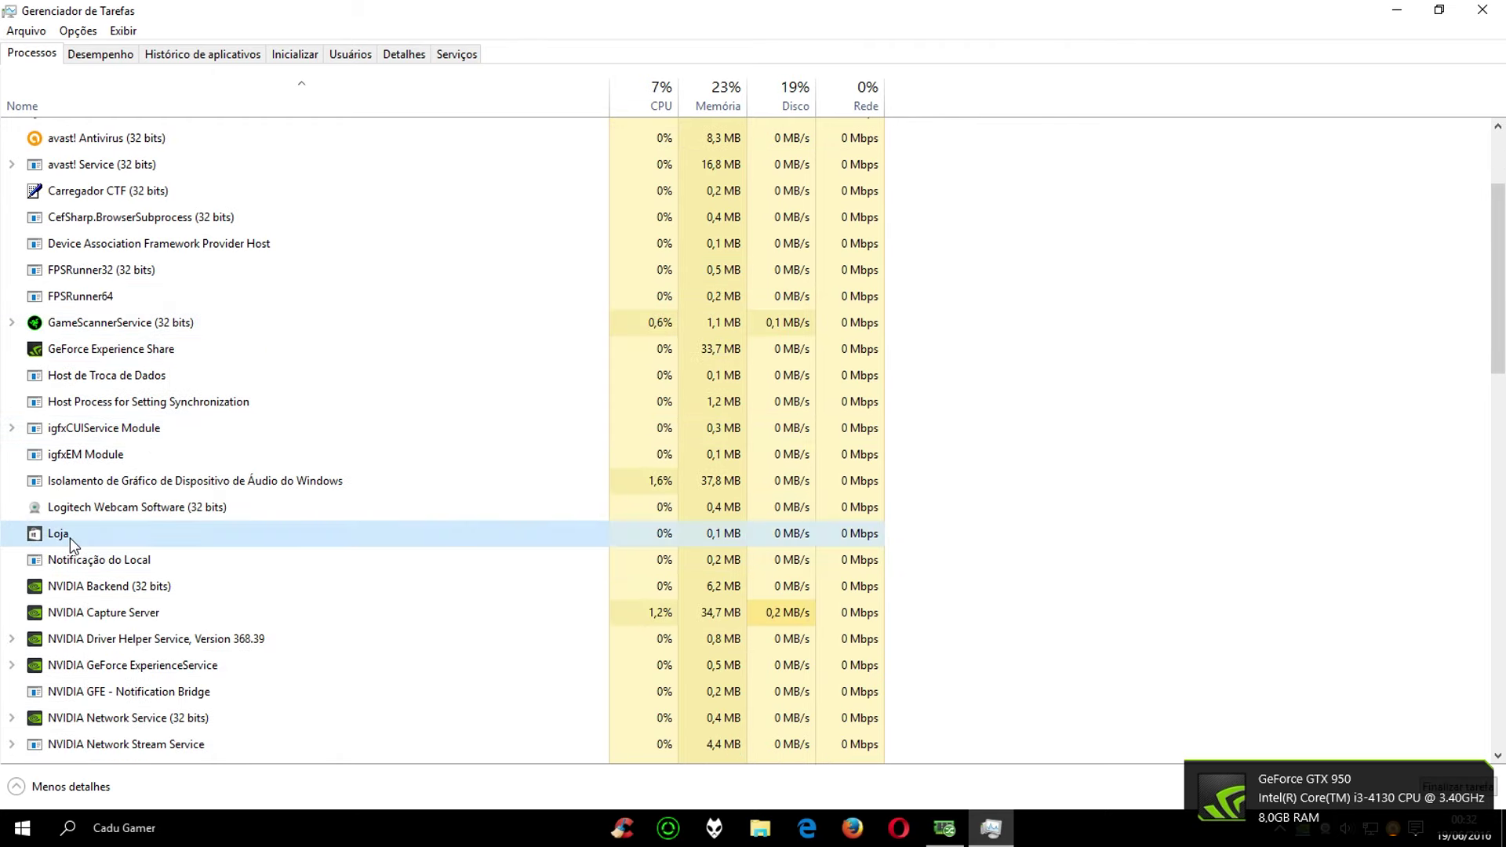
right_click(69, 538)
click(201, 556)
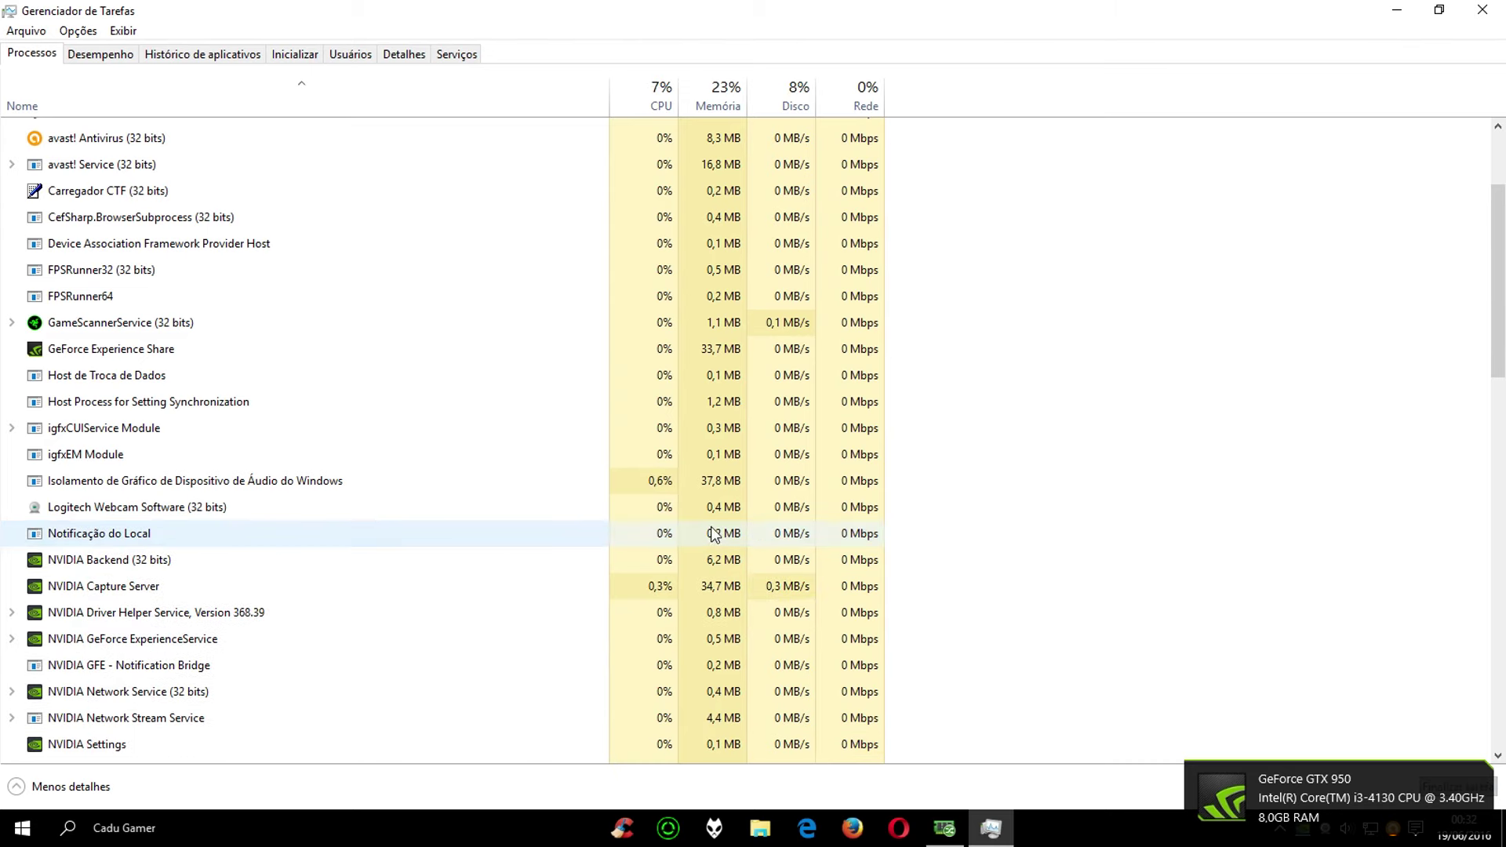
- Examine the NVIDIA background processes, including NVIDIA Backend, Capture Server and Driver Helper Service
scroll(549, 506, down, 1)
click(177, 453)
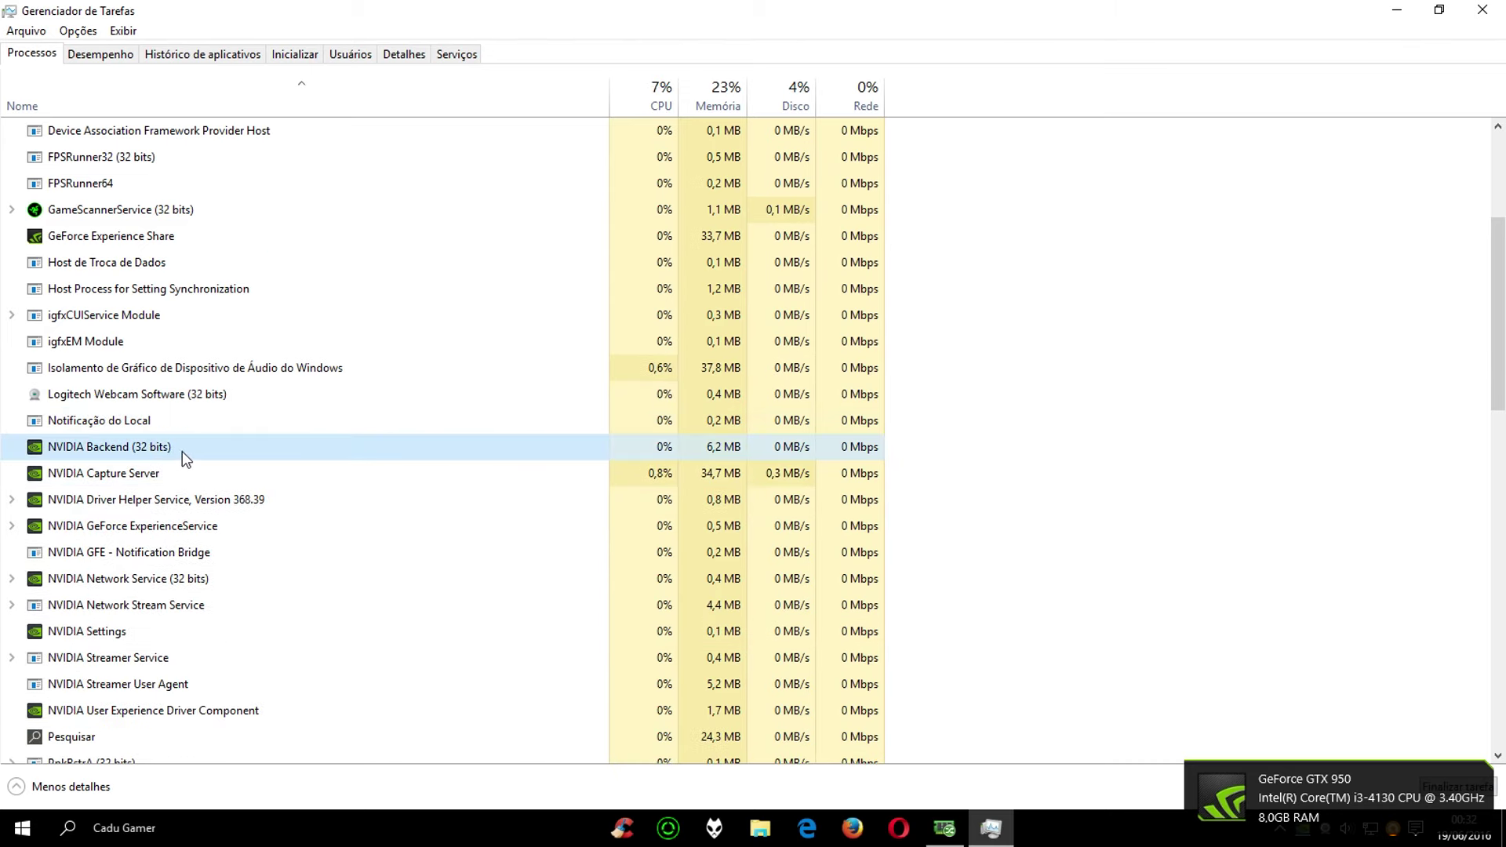
scroll(182, 451, down, 1)
click(127, 389)
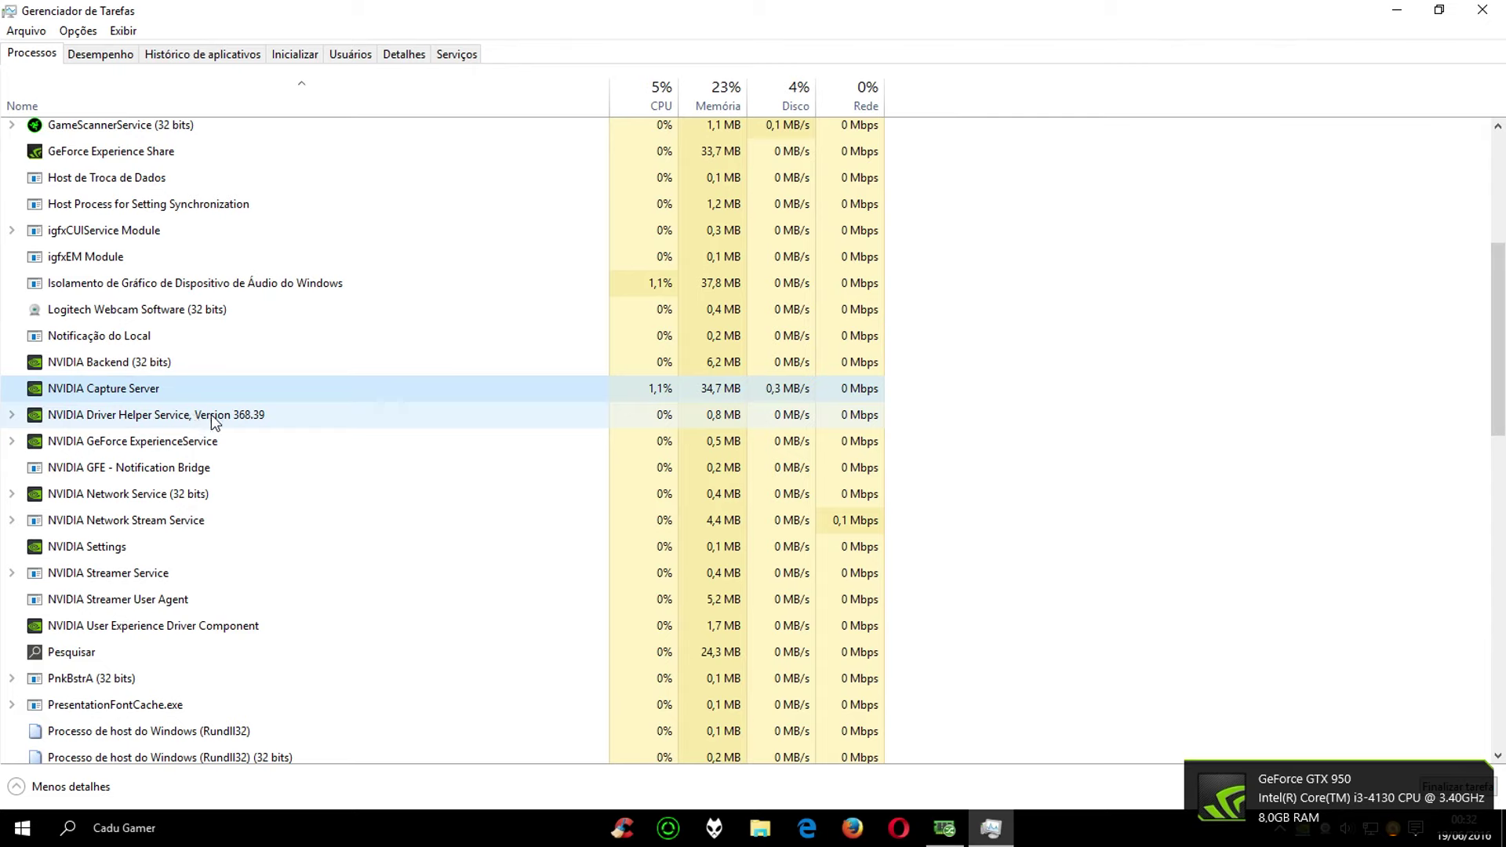
click(161, 415)
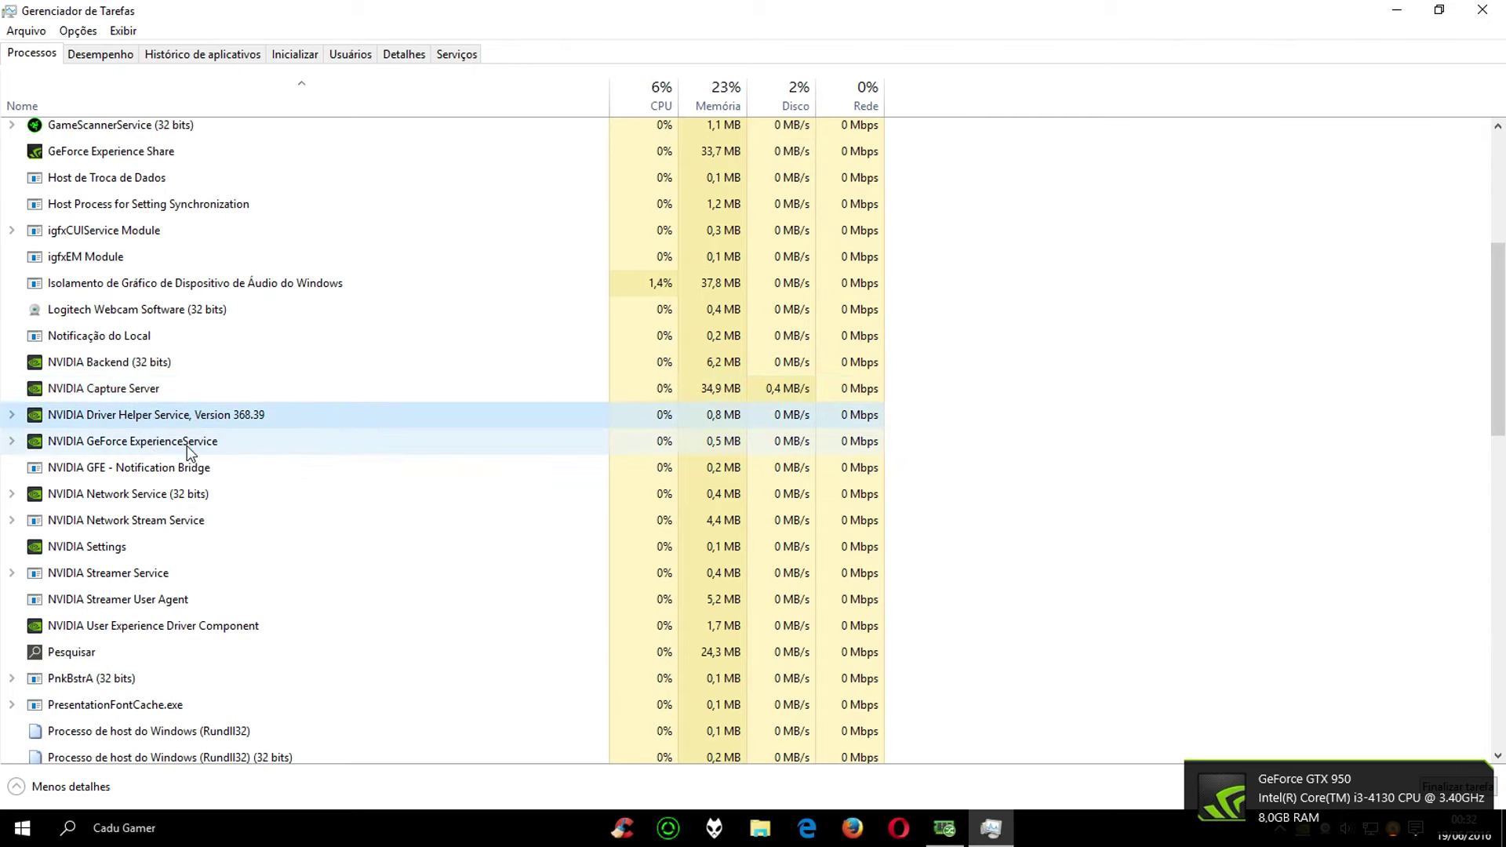
- Examine the remaining NVIDIA background processes, from GFE Notification Bridge and Network Service to Settings and User Experience Driver Component
click(130, 471)
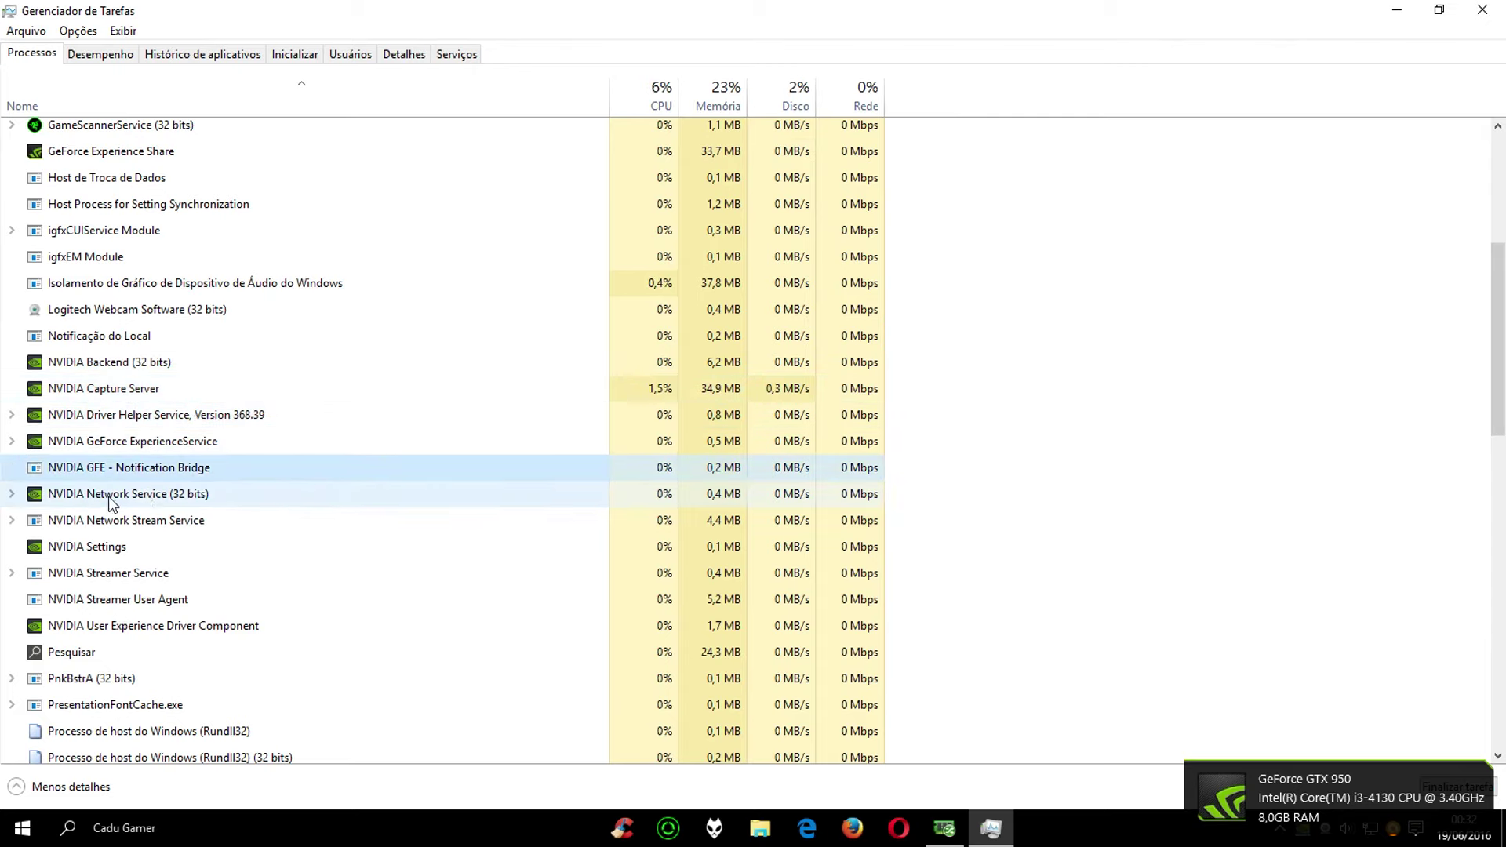
click(205, 495)
click(162, 522)
click(92, 547)
scroll(269, 548, down, 1)
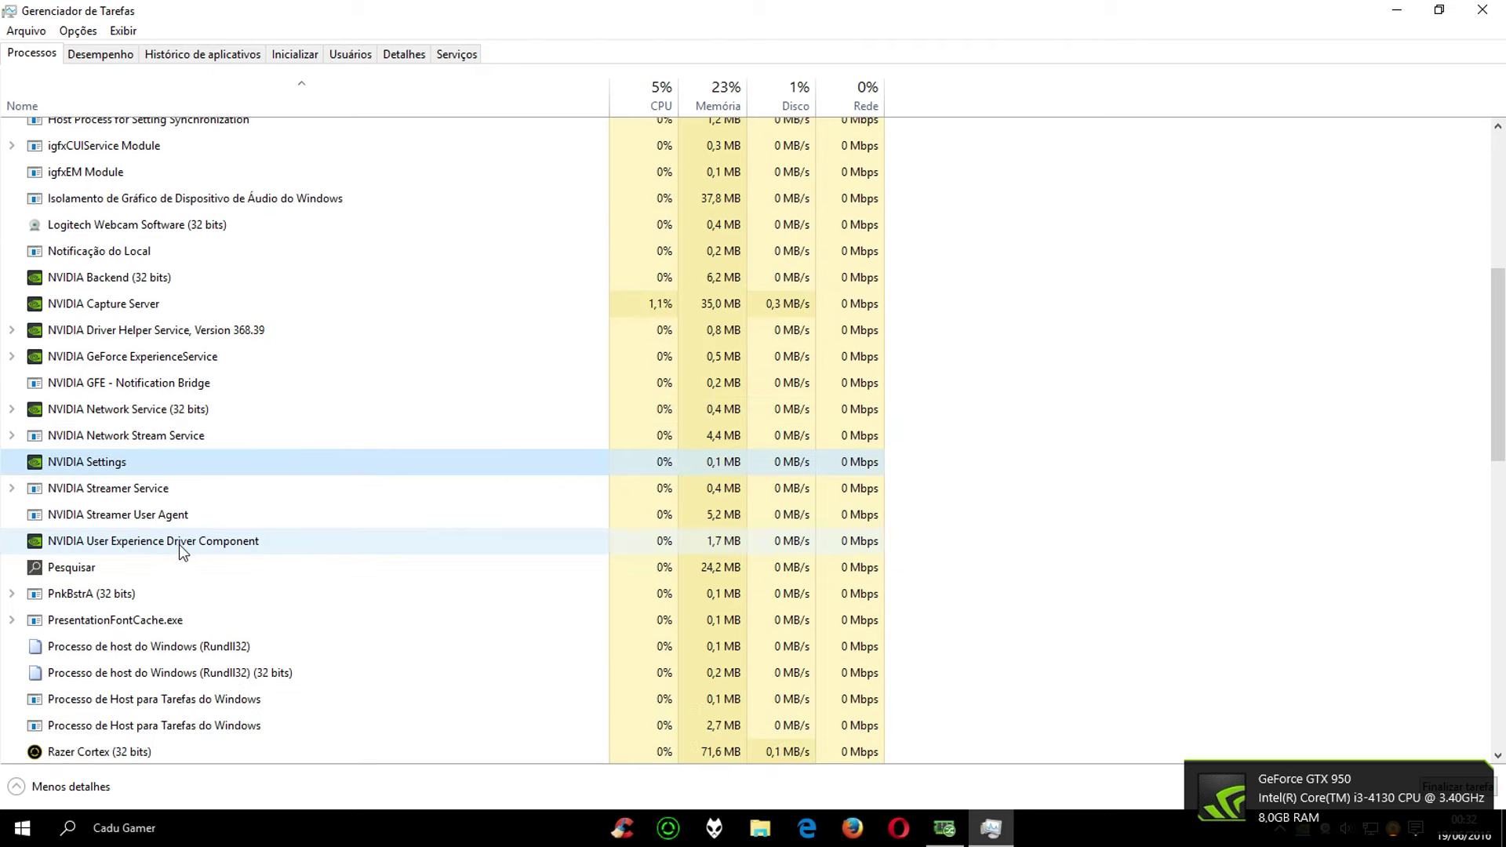
click(259, 542)
scroll(373, 474, down, 2)
scroll(375, 469, up, 2)
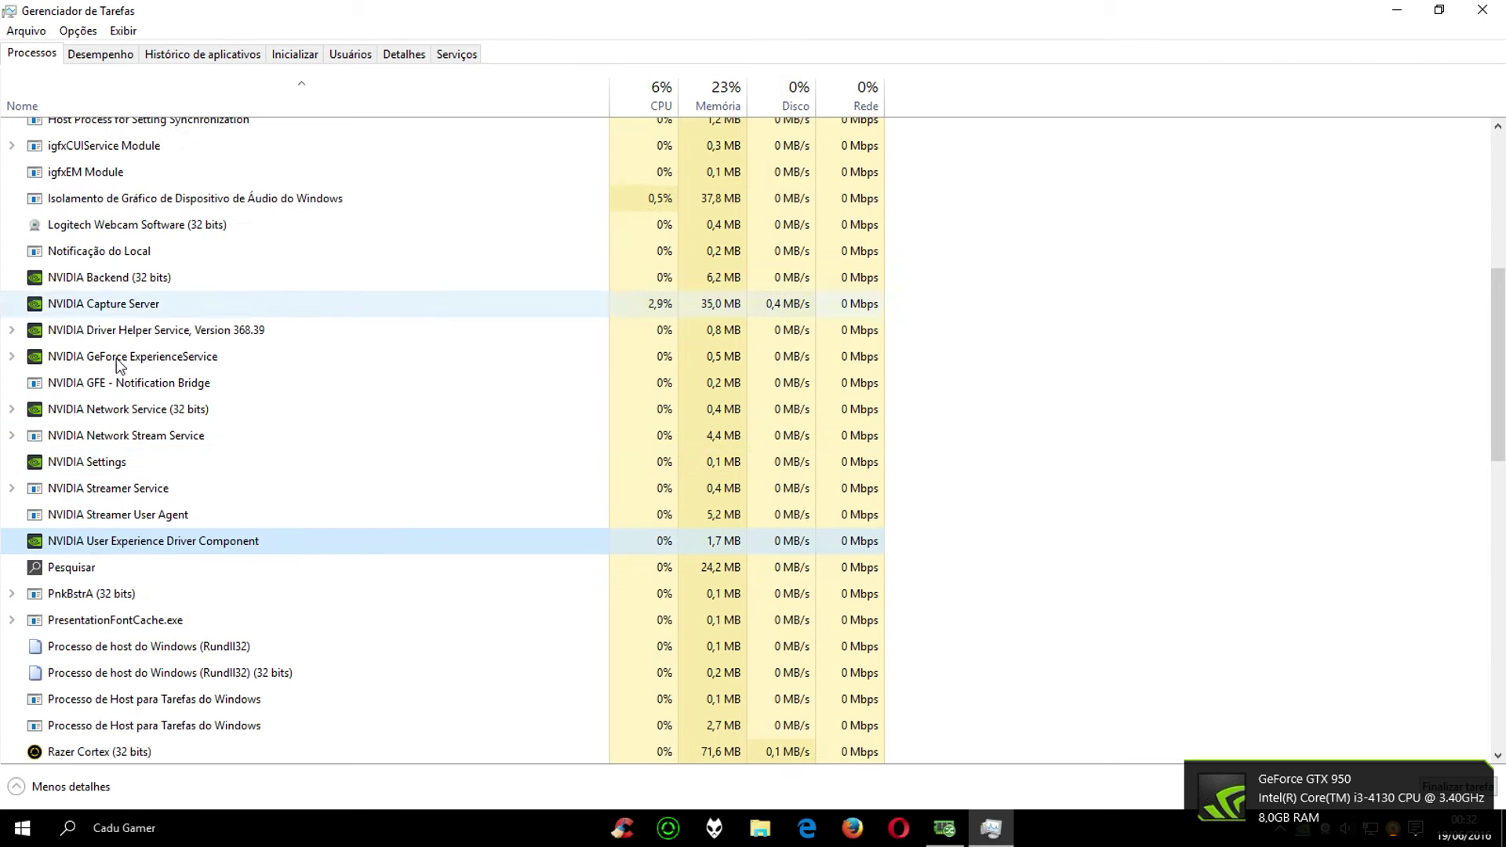
- Look through the rest of the process list, including the Windows processes, atkexComSvc and Wise Memory Optimizer
scroll(286, 375, down, 3)
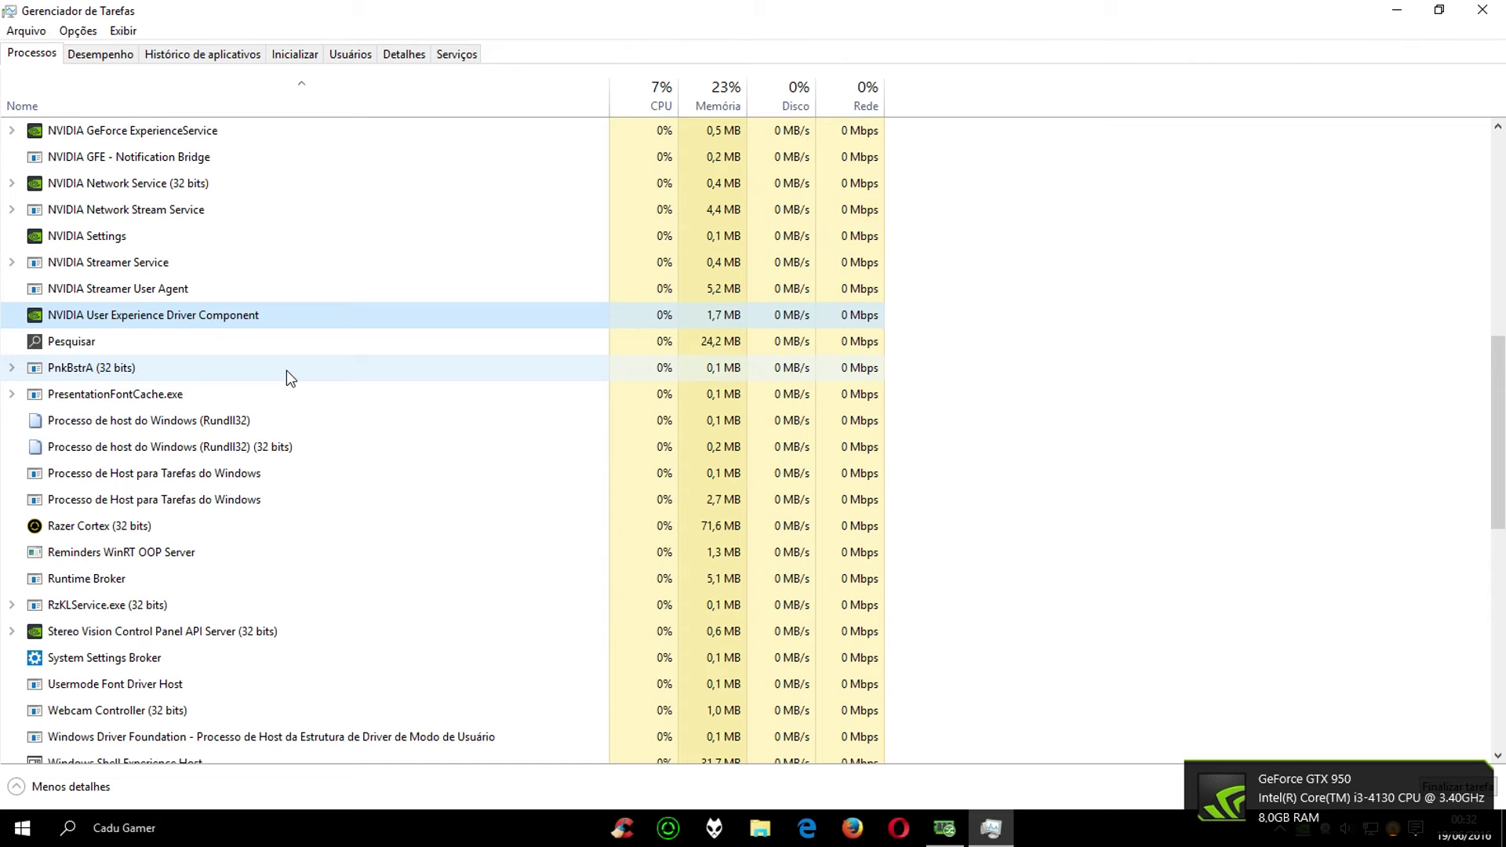
scroll(290, 379, down, 1)
scroll(290, 378, down, 2)
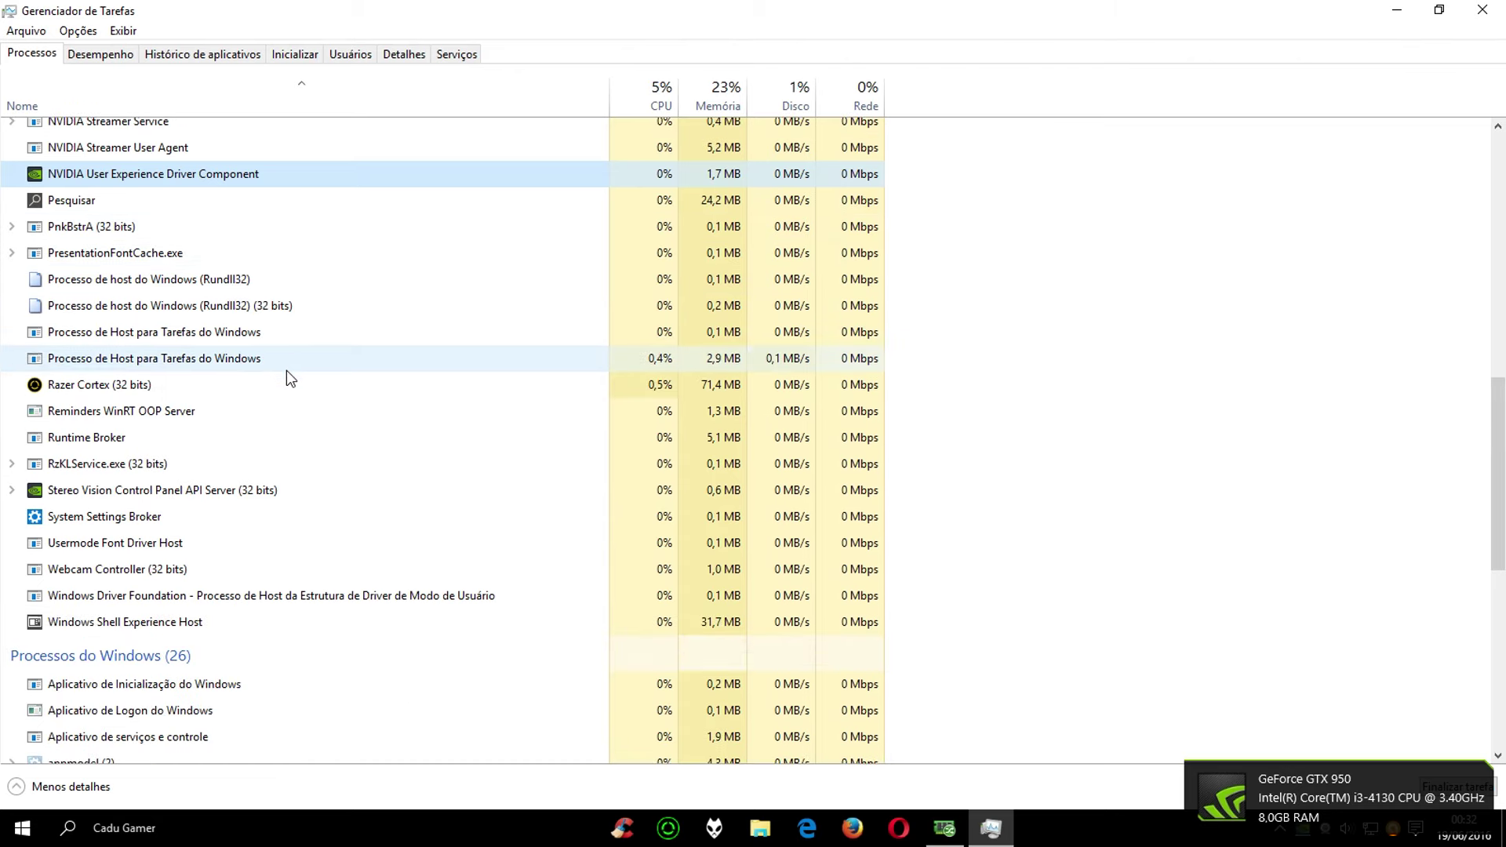
scroll(286, 369, down, 6)
scroll(286, 365, down, 1)
scroll(282, 364, up, 12)
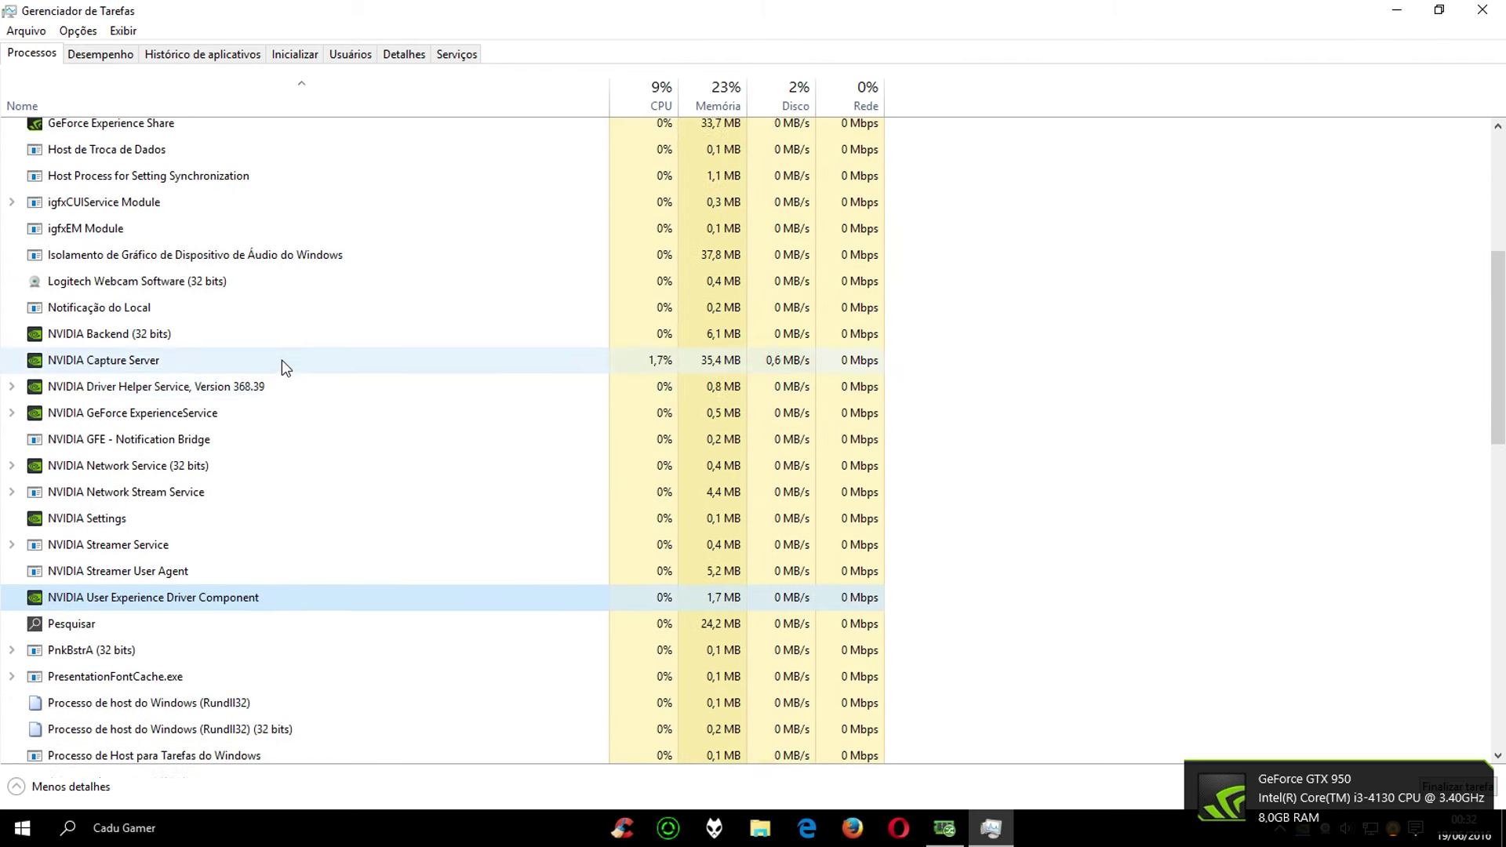
scroll(281, 360, up, 5)
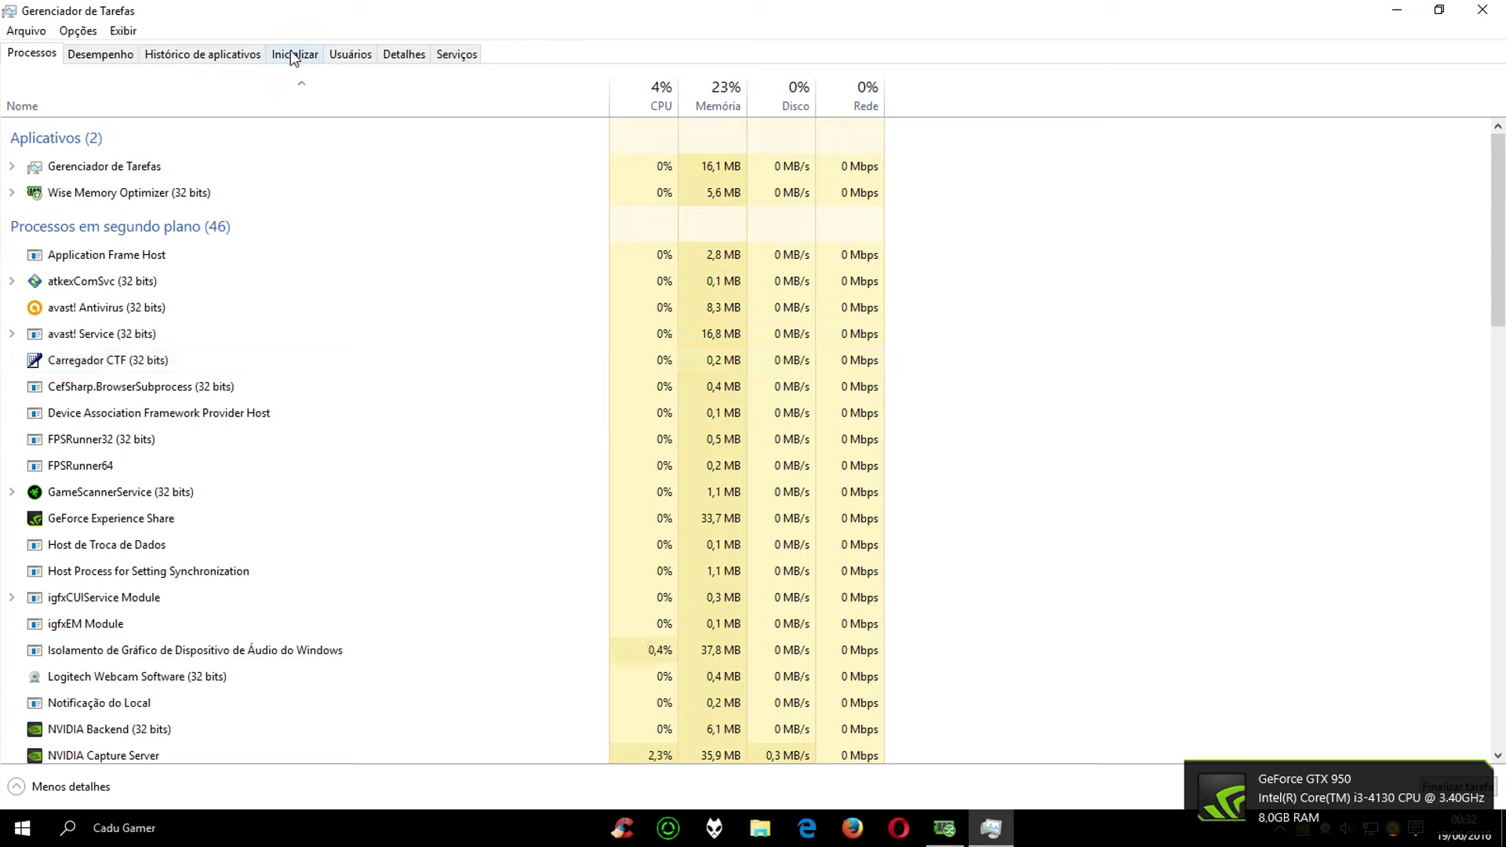
click(103, 297)
click(110, 289)
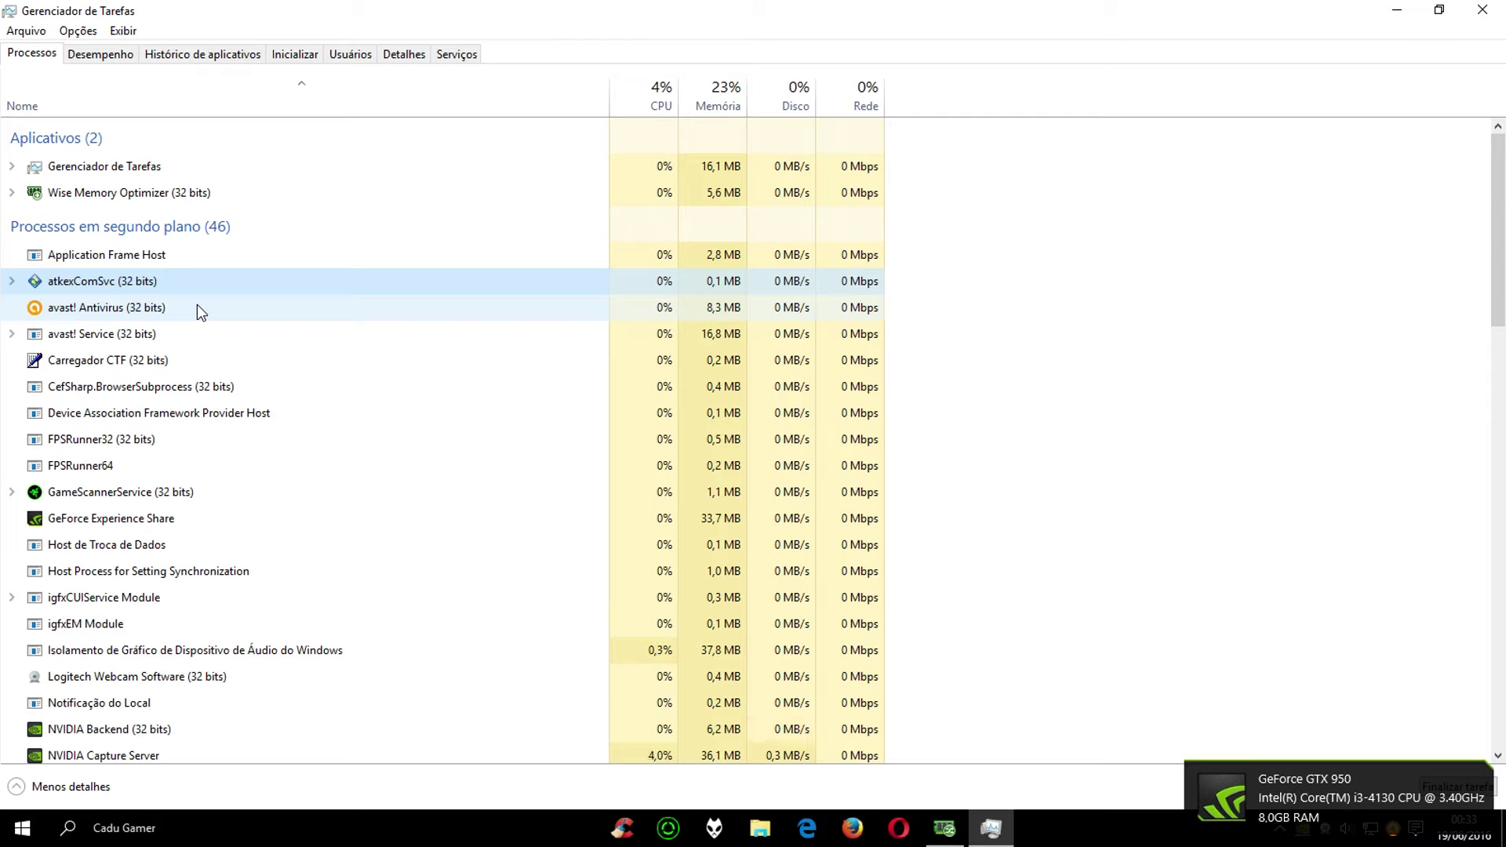
click(206, 197)
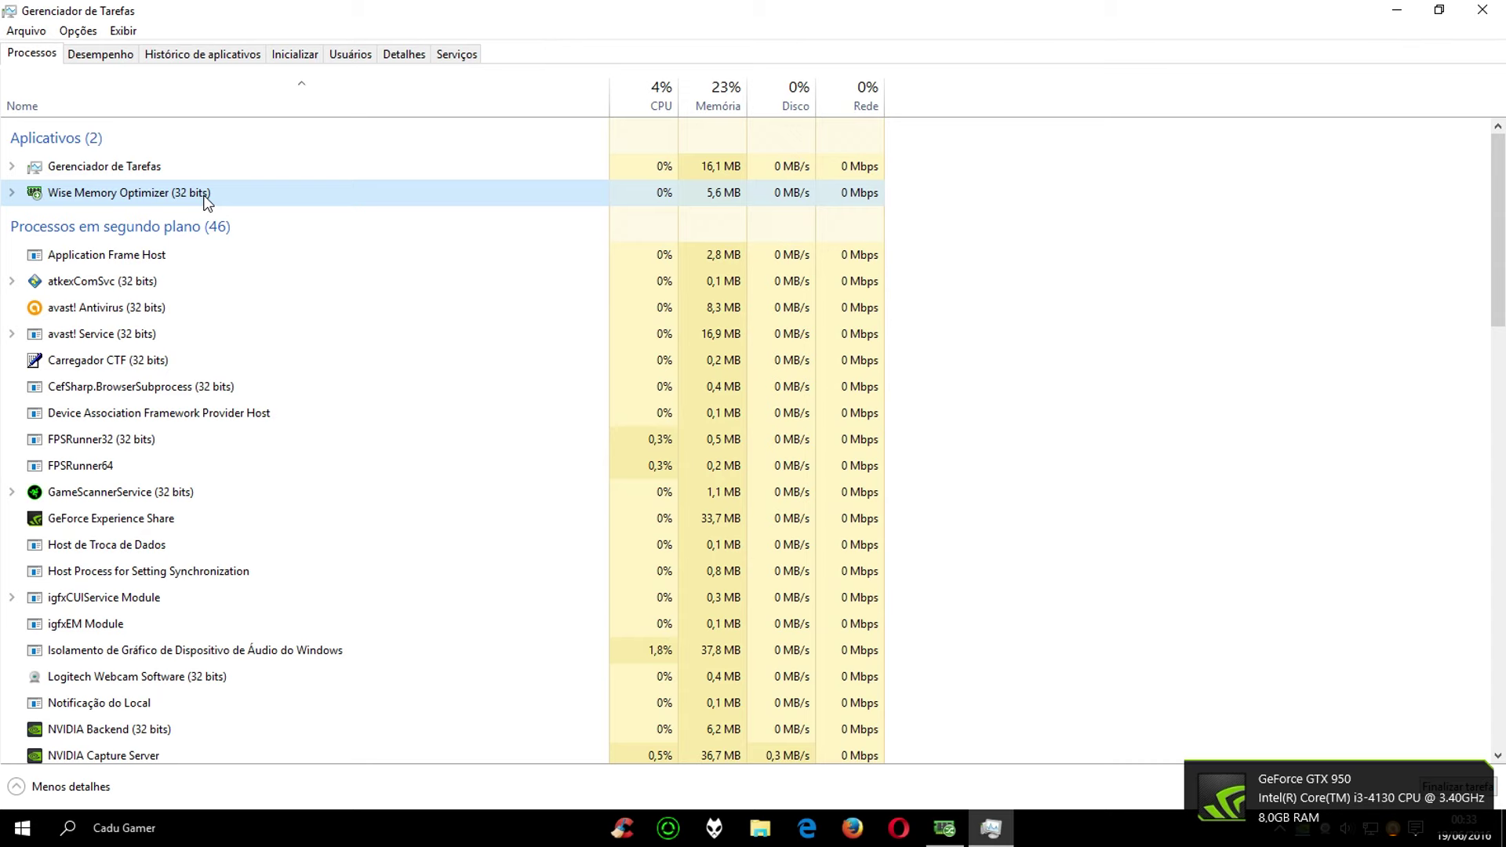
- End the NVIDIA Driver Helper Service, Version 368.39 background process
scroll(199, 440, down, 3)
scroll(193, 441, down, 5)
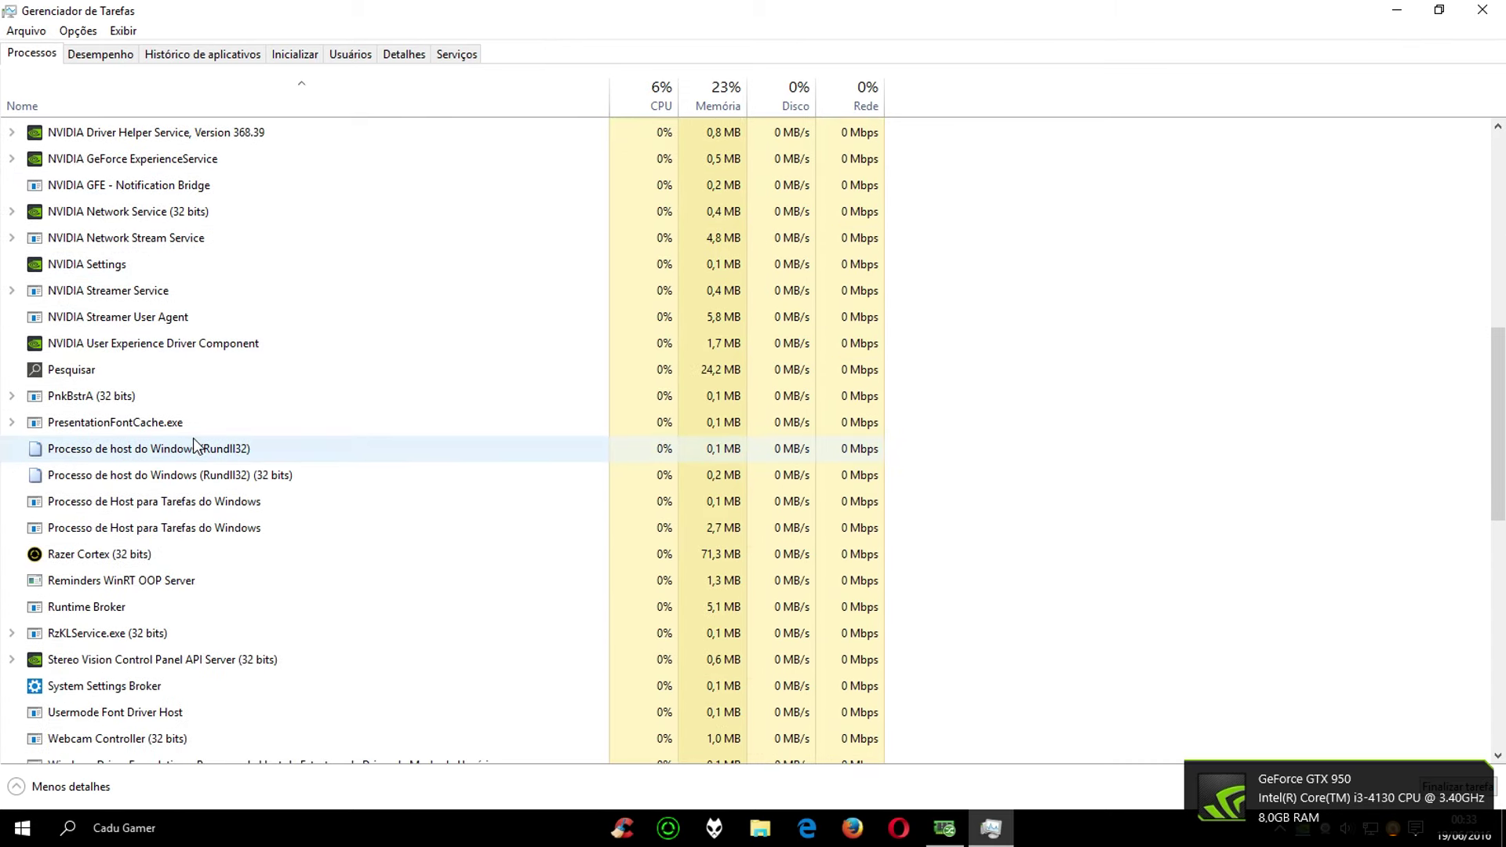
scroll(192, 437, up, 2)
right_click(225, 309)
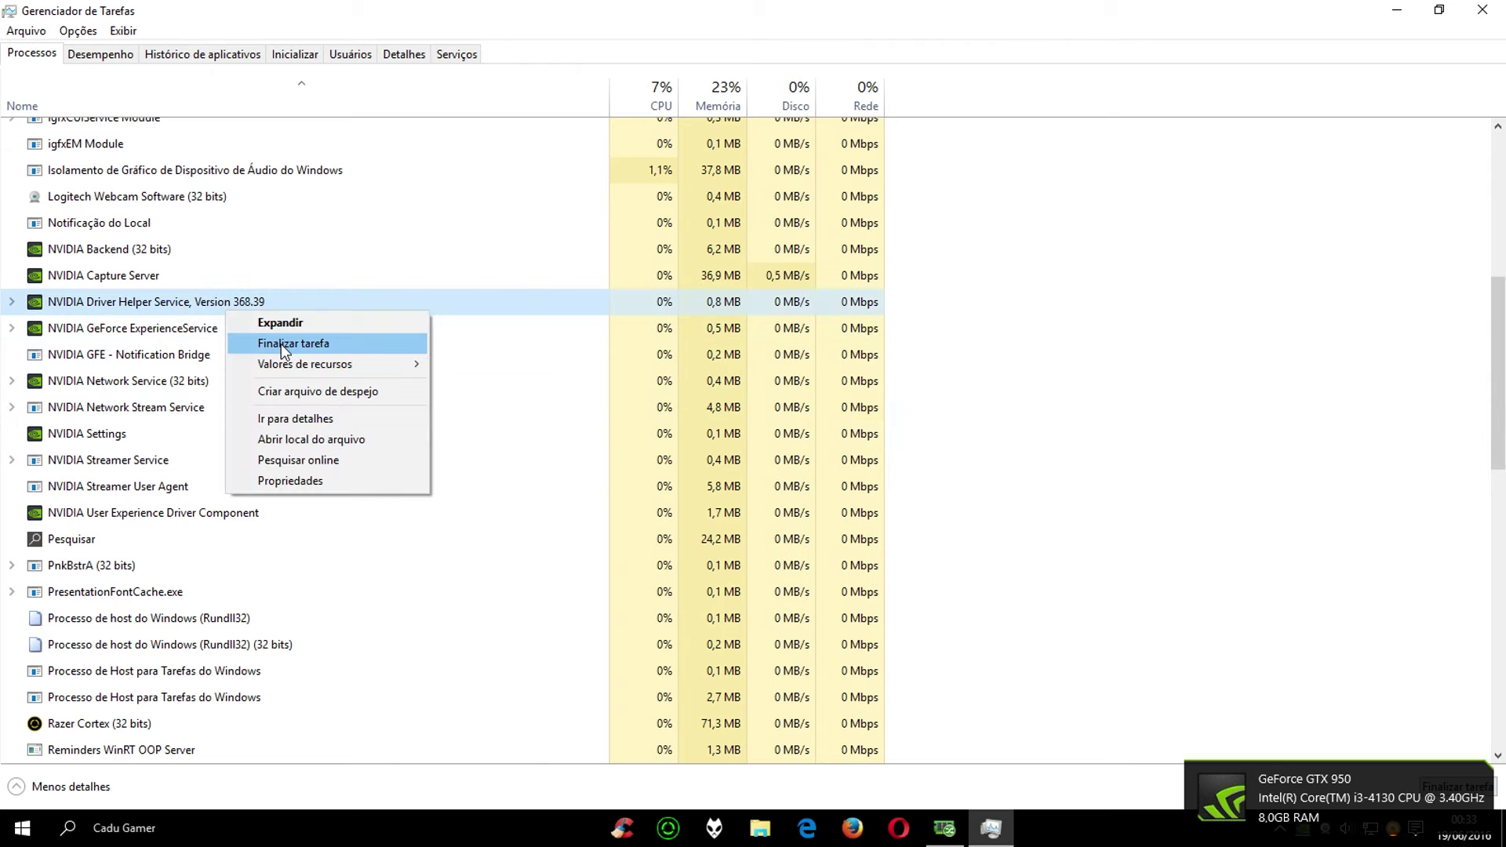
click(281, 344)
click(178, 247)
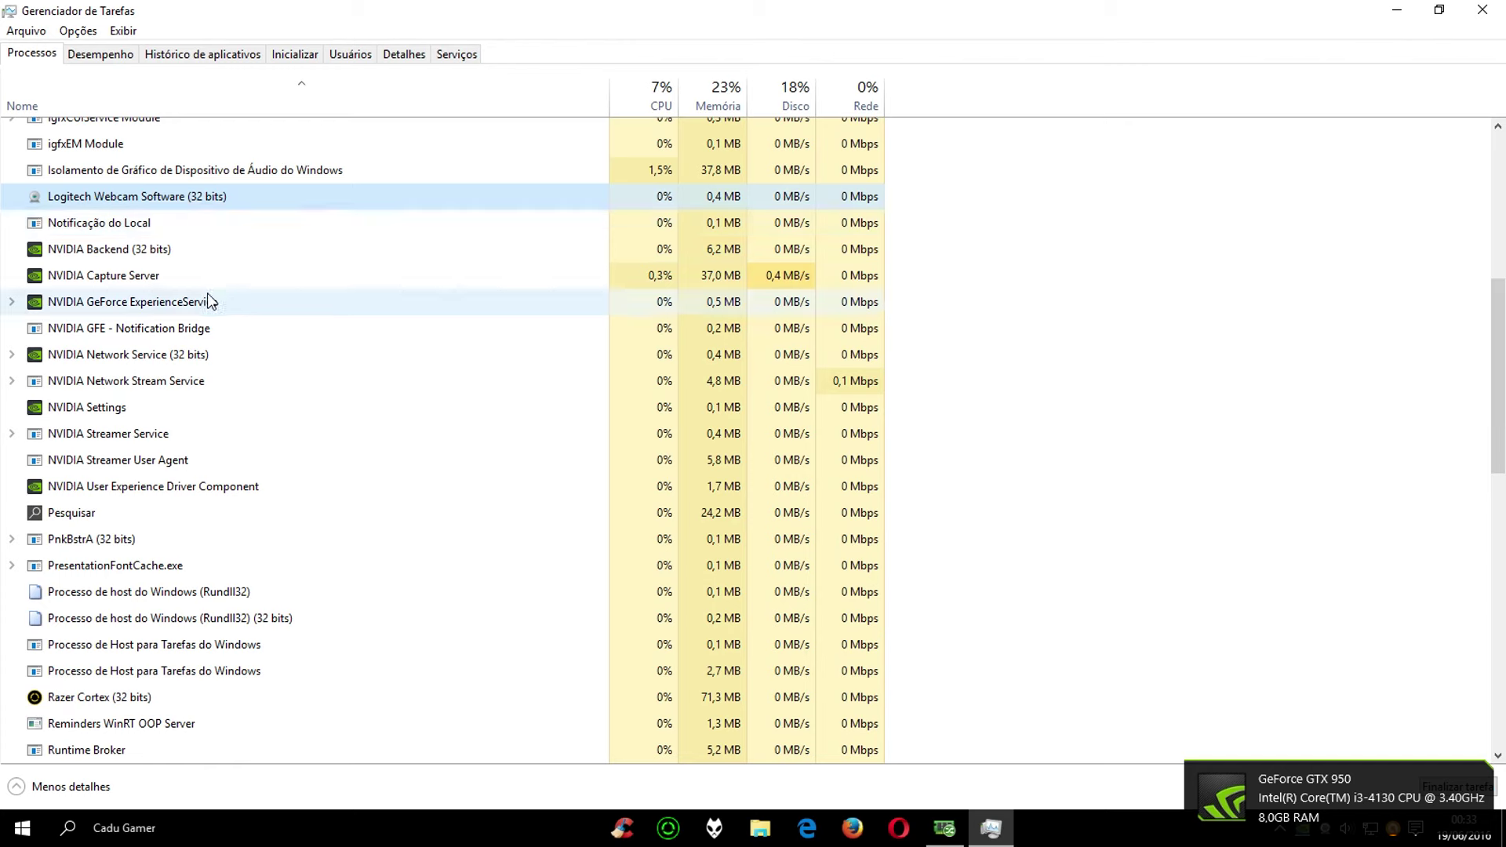
- Examine the last background processes, from Razer Cortex and Stereo Vision Control Panel API Server to Windows Shell Experience Host
scroll(207, 293, down, 2)
scroll(276, 474, down, 2)
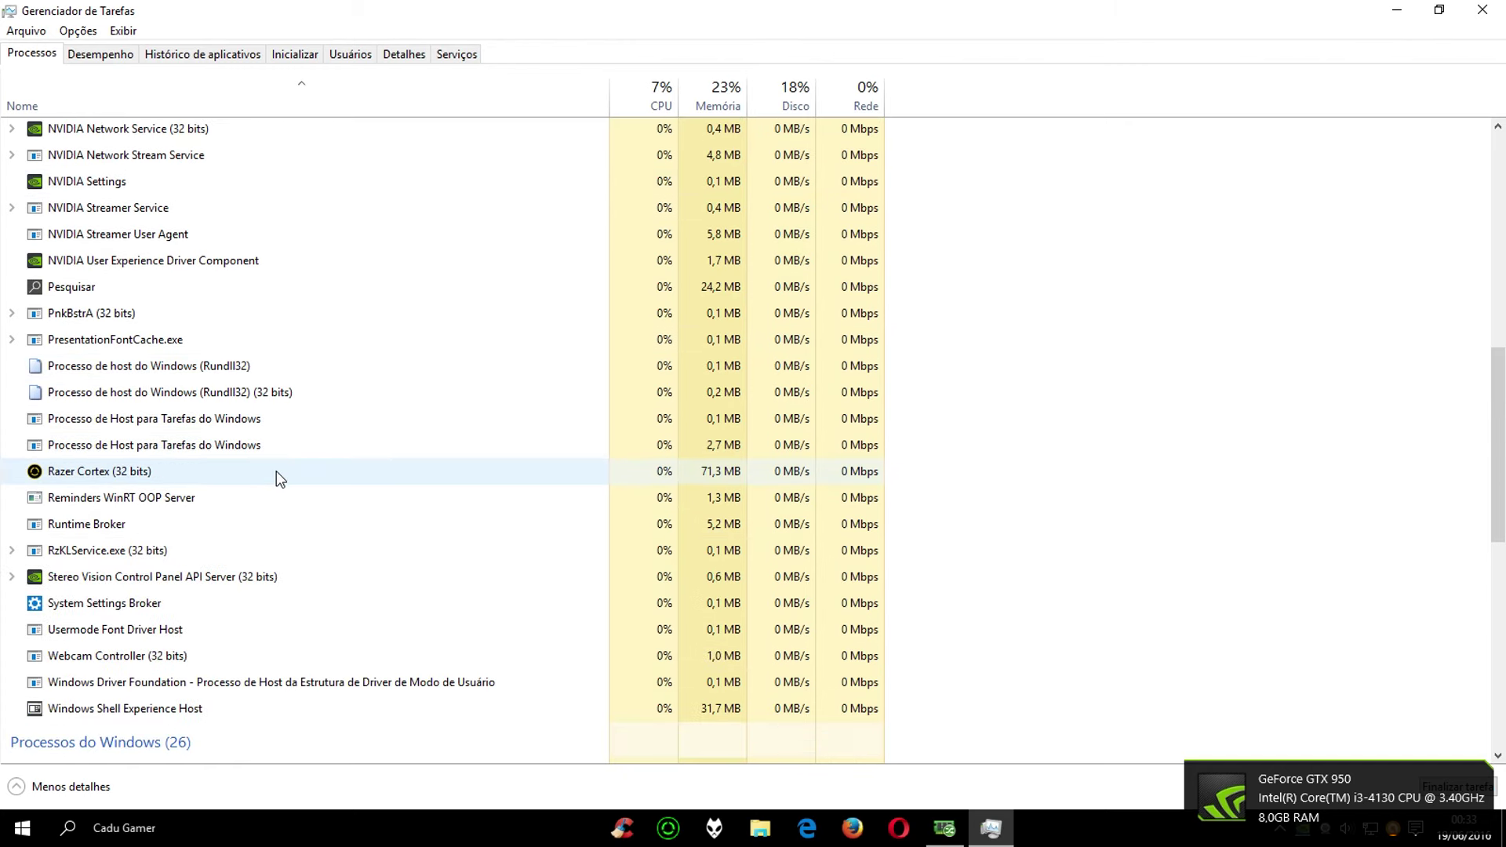
scroll(276, 471, down, 2)
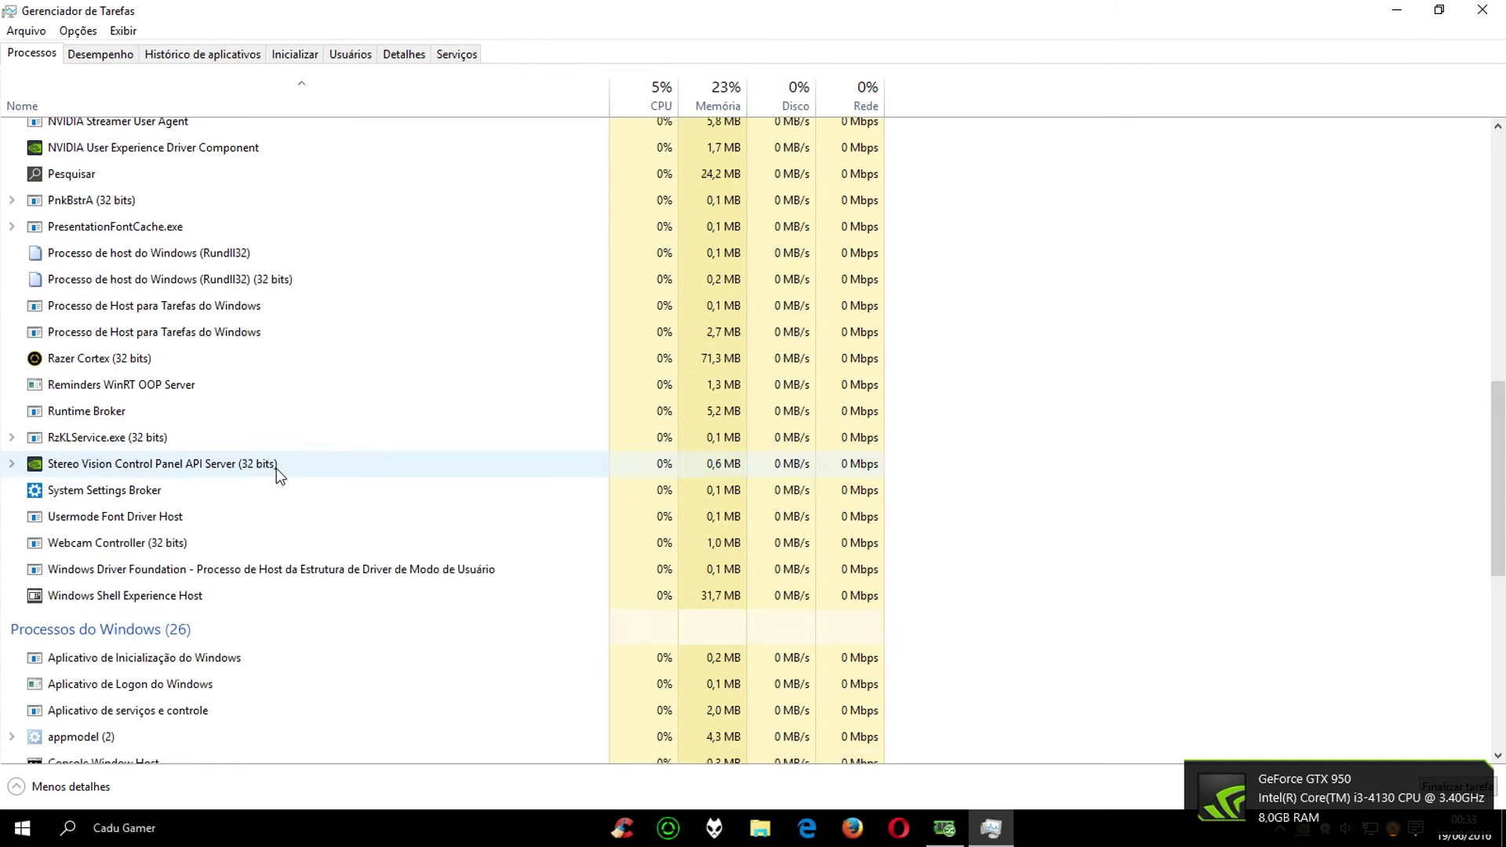
key(super)
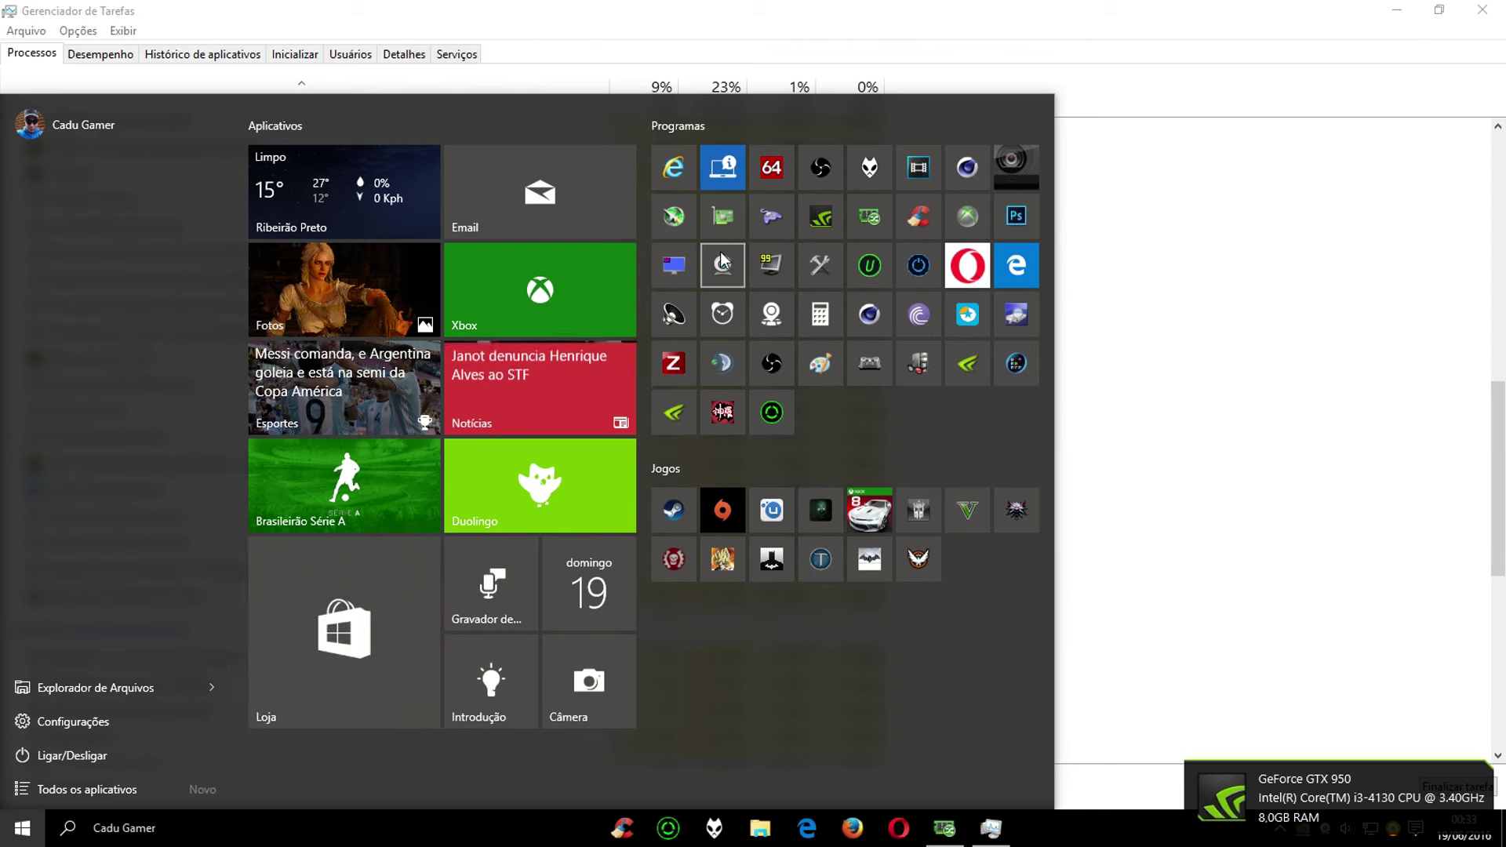
click(876, 33)
click(178, 465)
scroll(177, 464, down, 2)
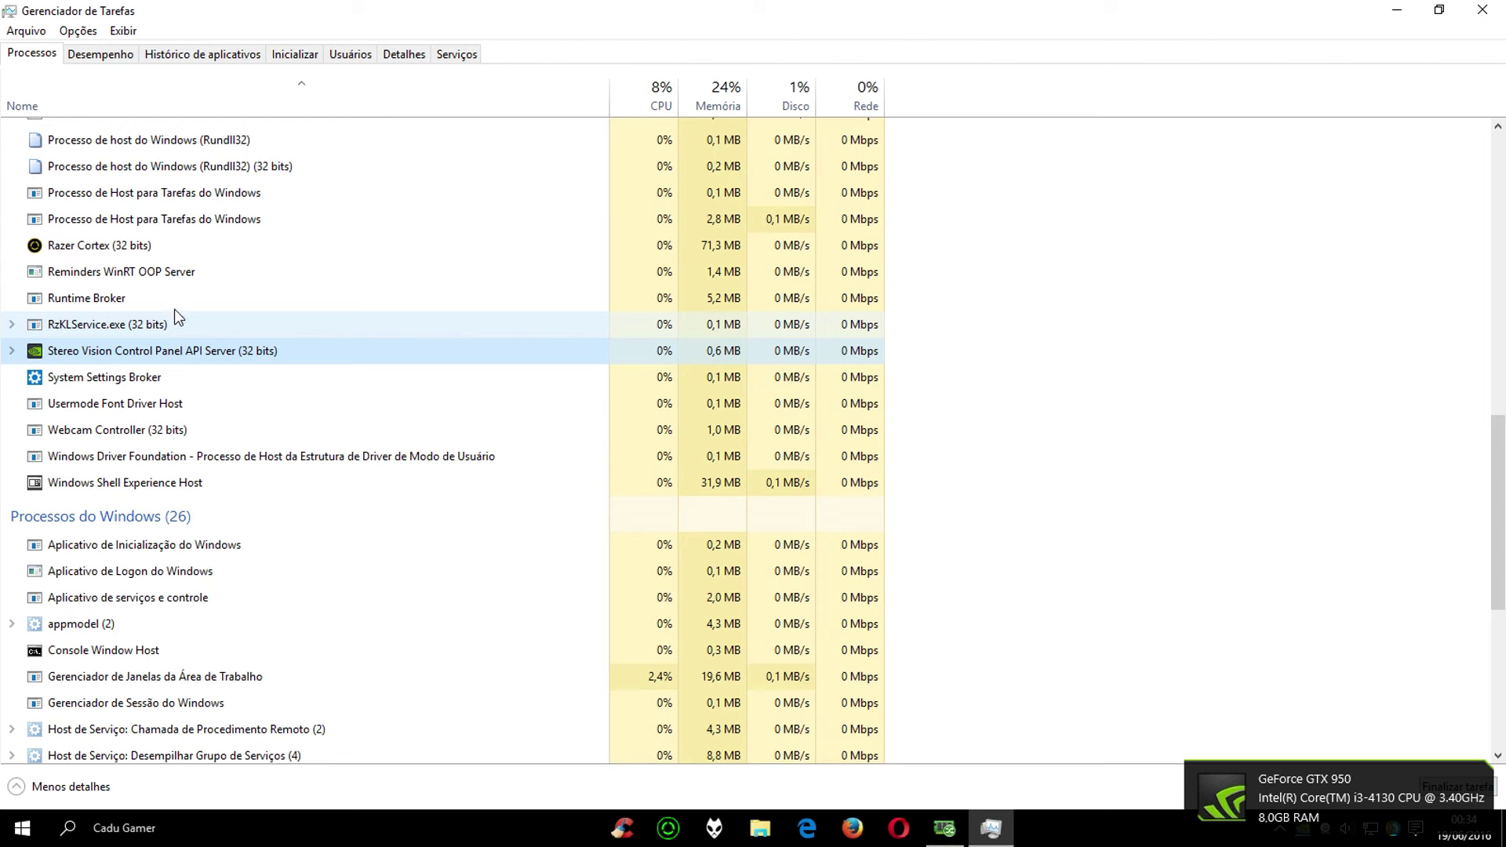
scroll(184, 287, down, 4)
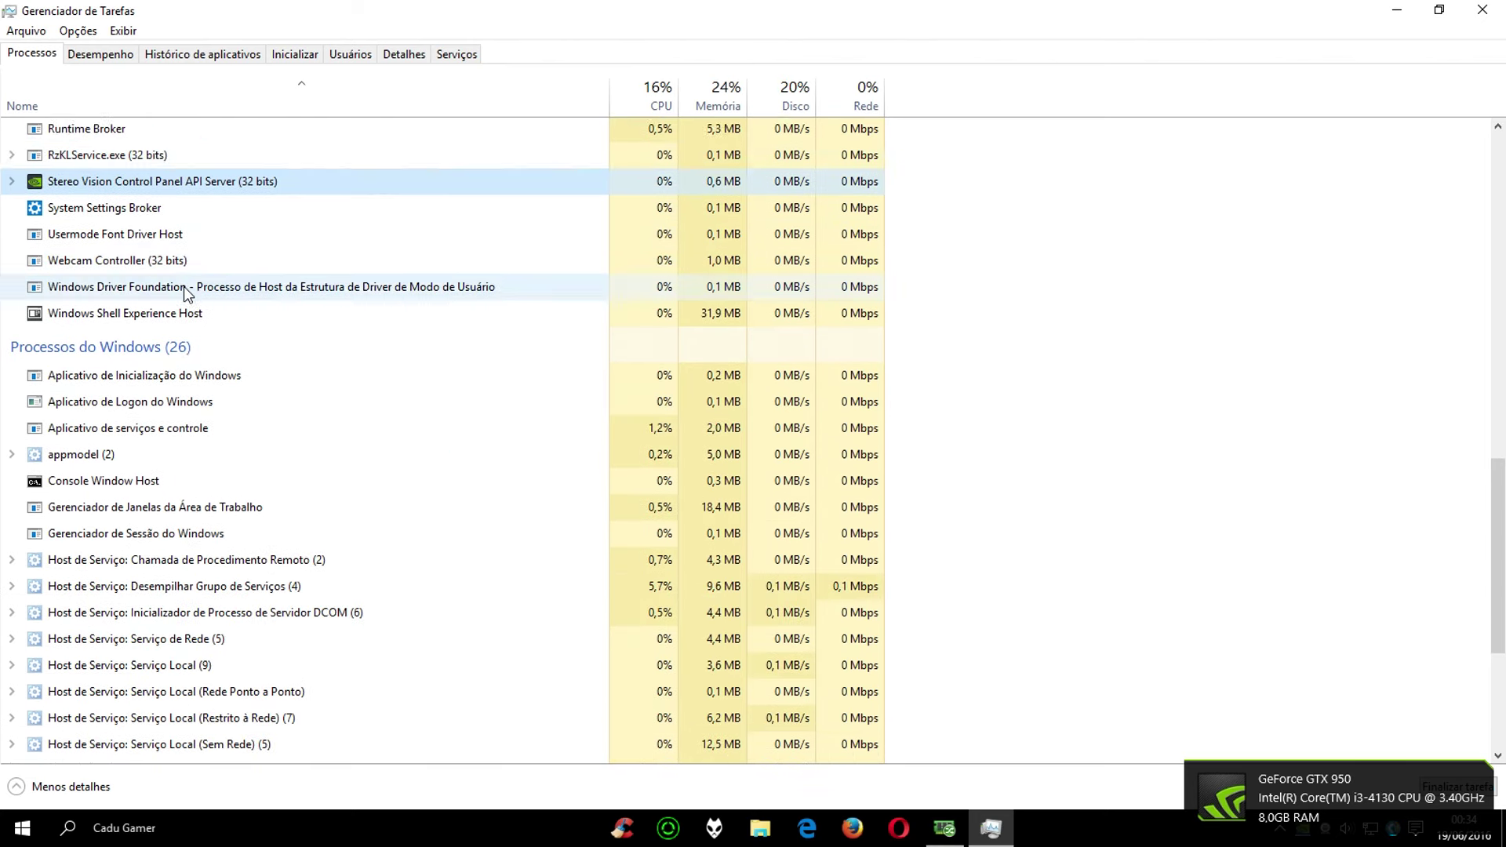
- End the System Settings Broker background process
scroll(184, 287, up, 3)
right_click(135, 347)
click(186, 363)
click(173, 404)
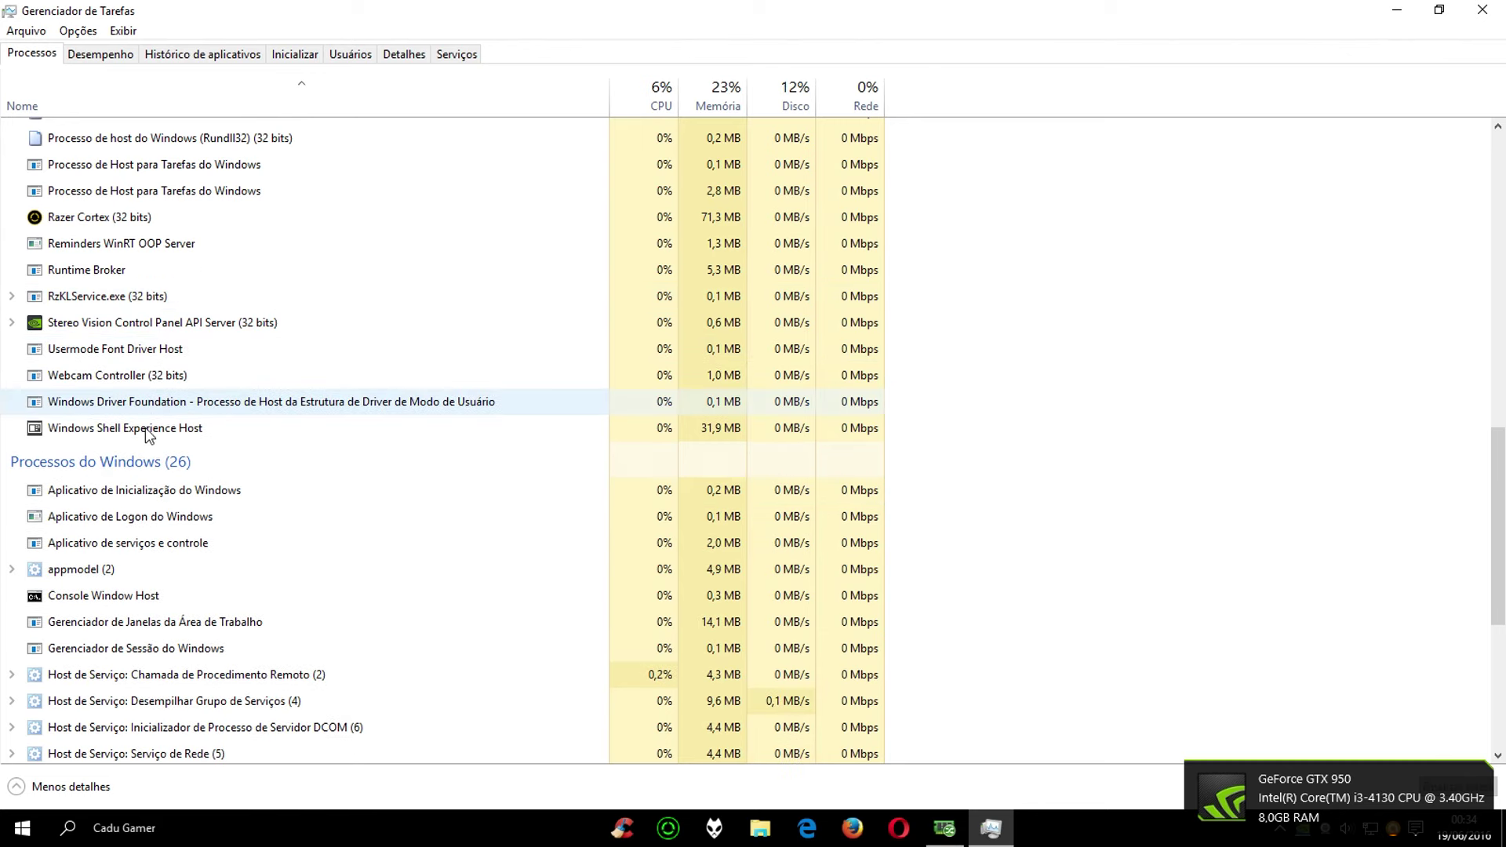
- End the Pesquisar background process
scroll(157, 408, up, 3)
scroll(164, 387, up, 5)
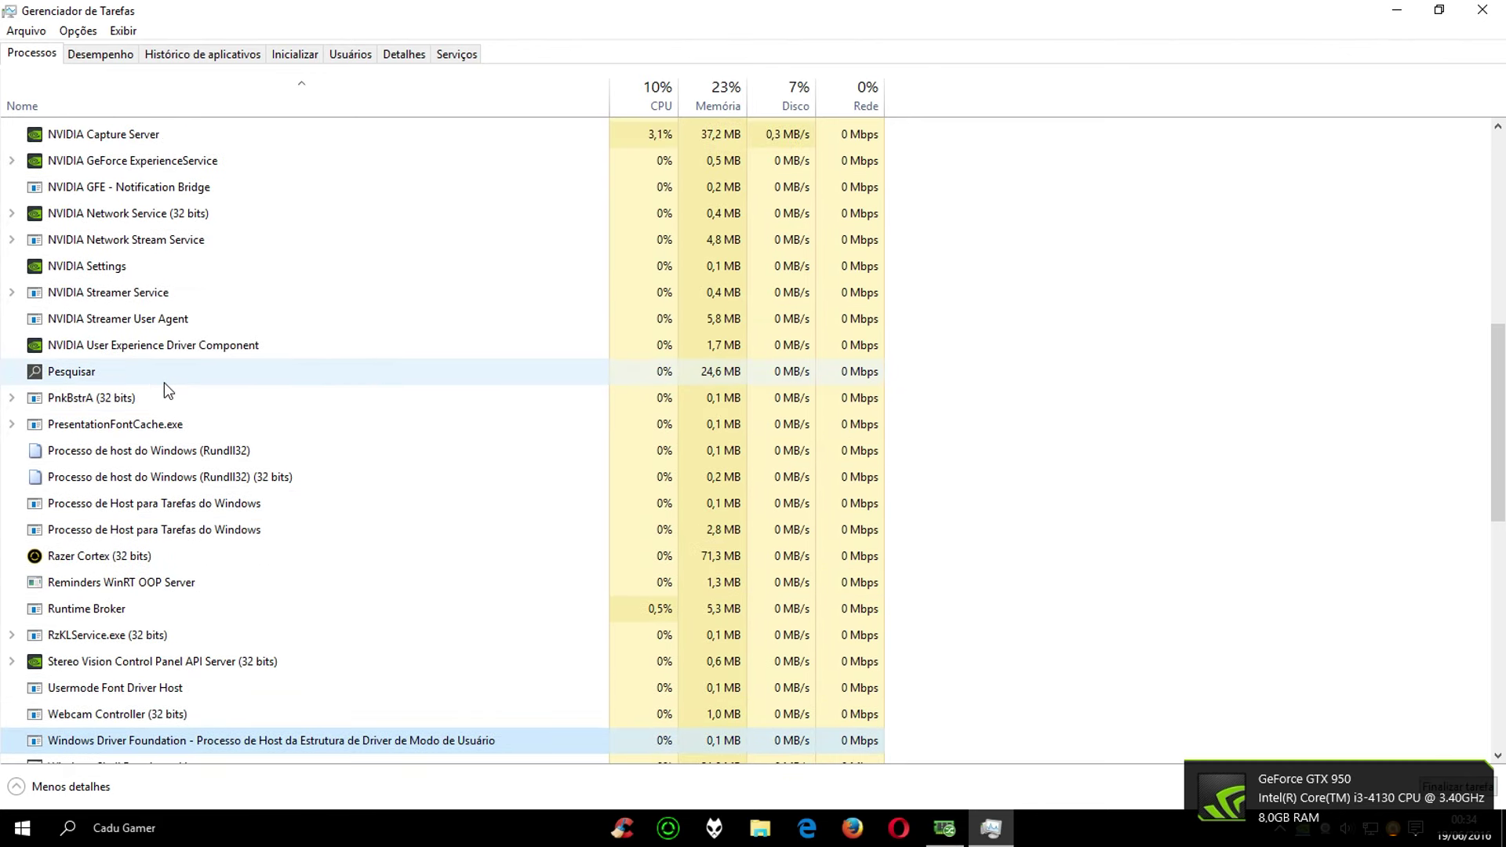
click(112, 430)
right_click(113, 430)
click(202, 442)
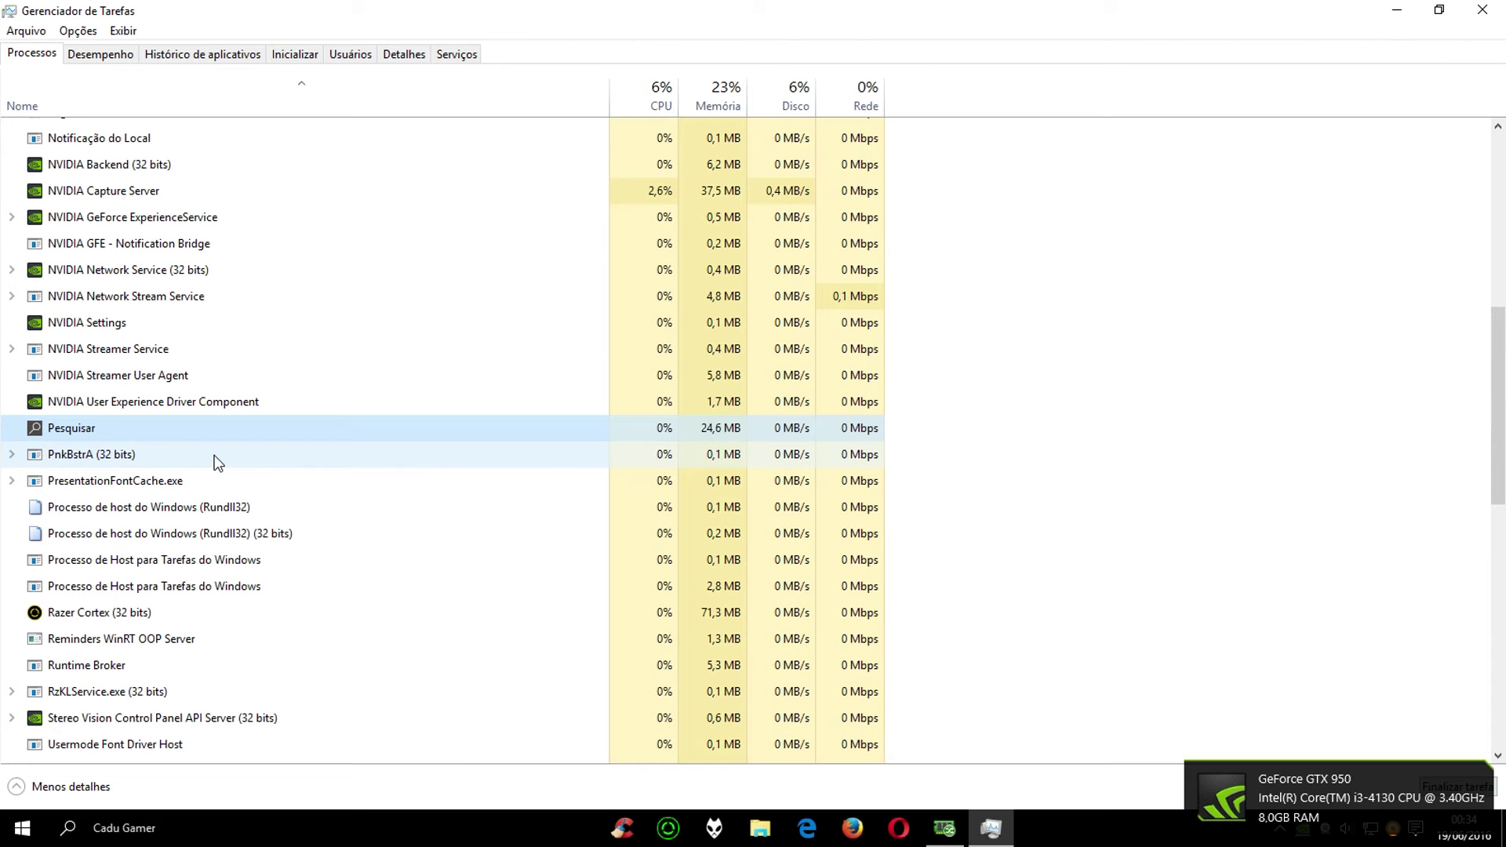
- Review the background process list again for other processes that could be ended
scroll(201, 445, up, 3)
scroll(88, 398, up, 7)
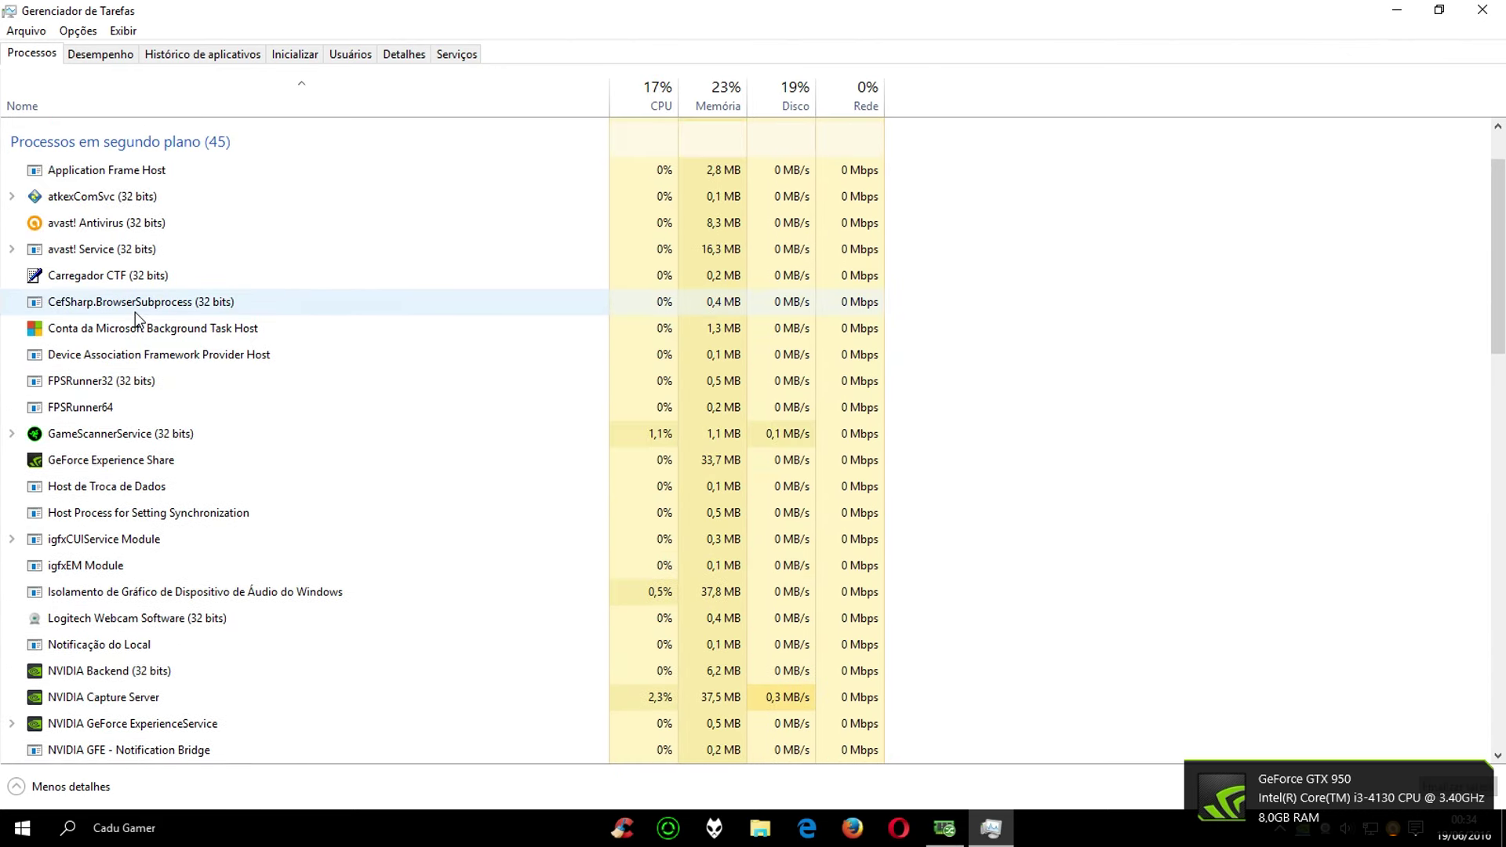
scroll(119, 290, up, 1)
scroll(119, 290, down, 9)
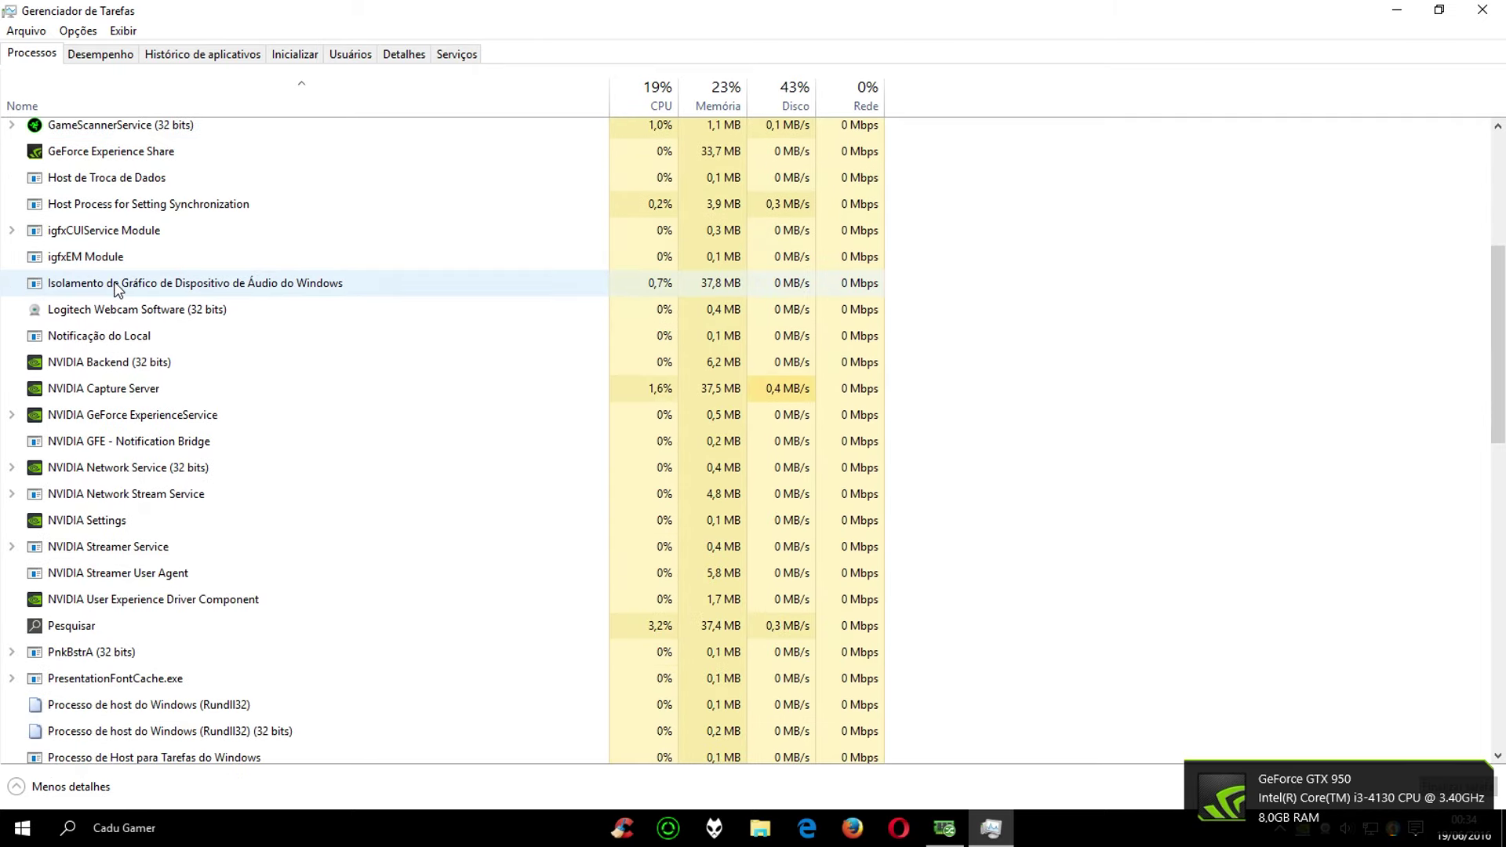
scroll(117, 290, down, 4)
scroll(116, 291, up, 5)
scroll(115, 290, up, 3)
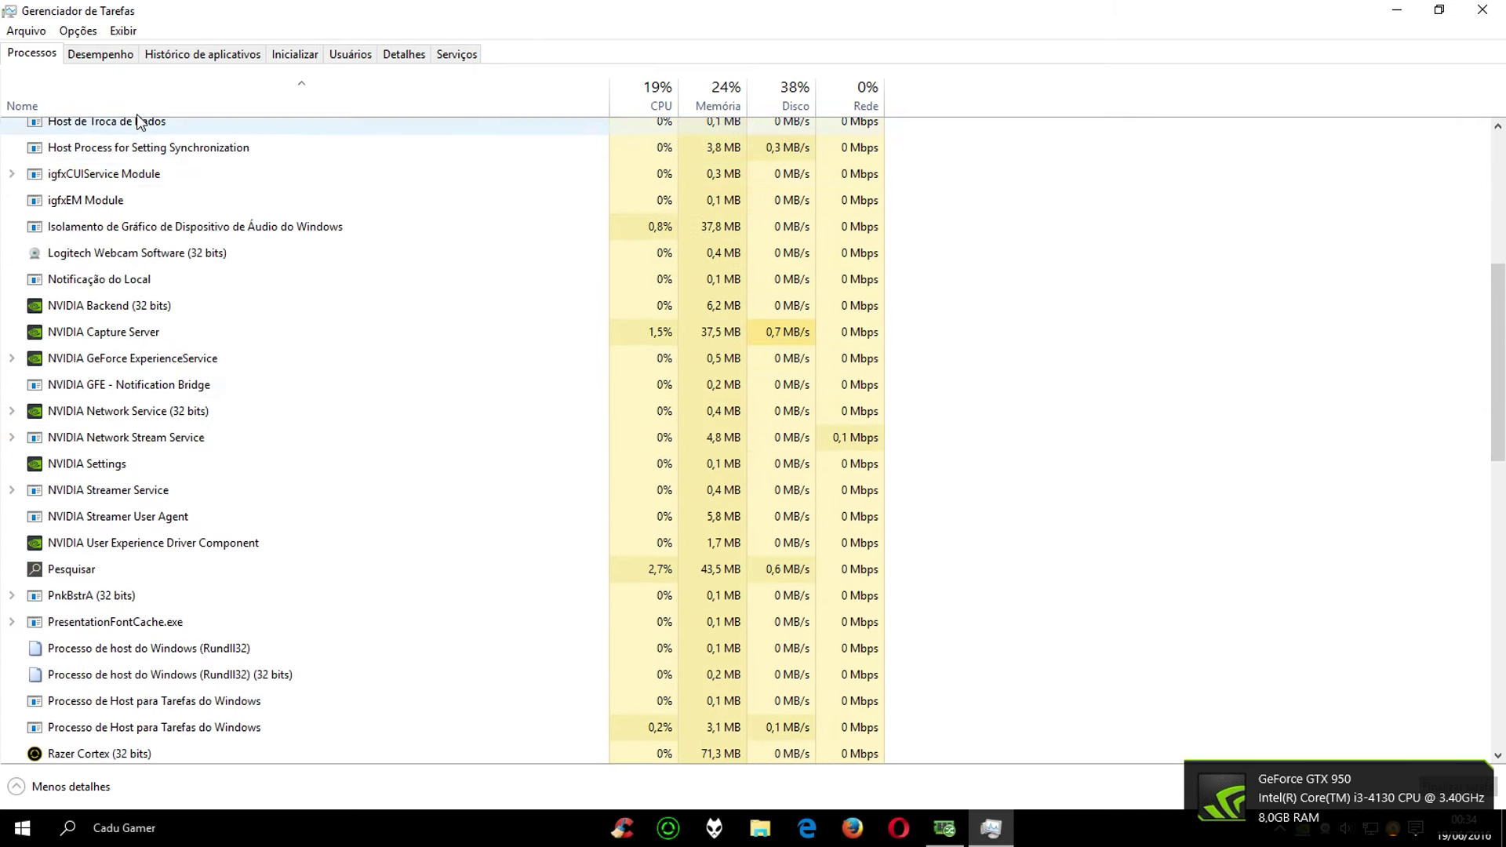
- View the application usage history and close Task Manager
click(117, 56)
click(177, 52)
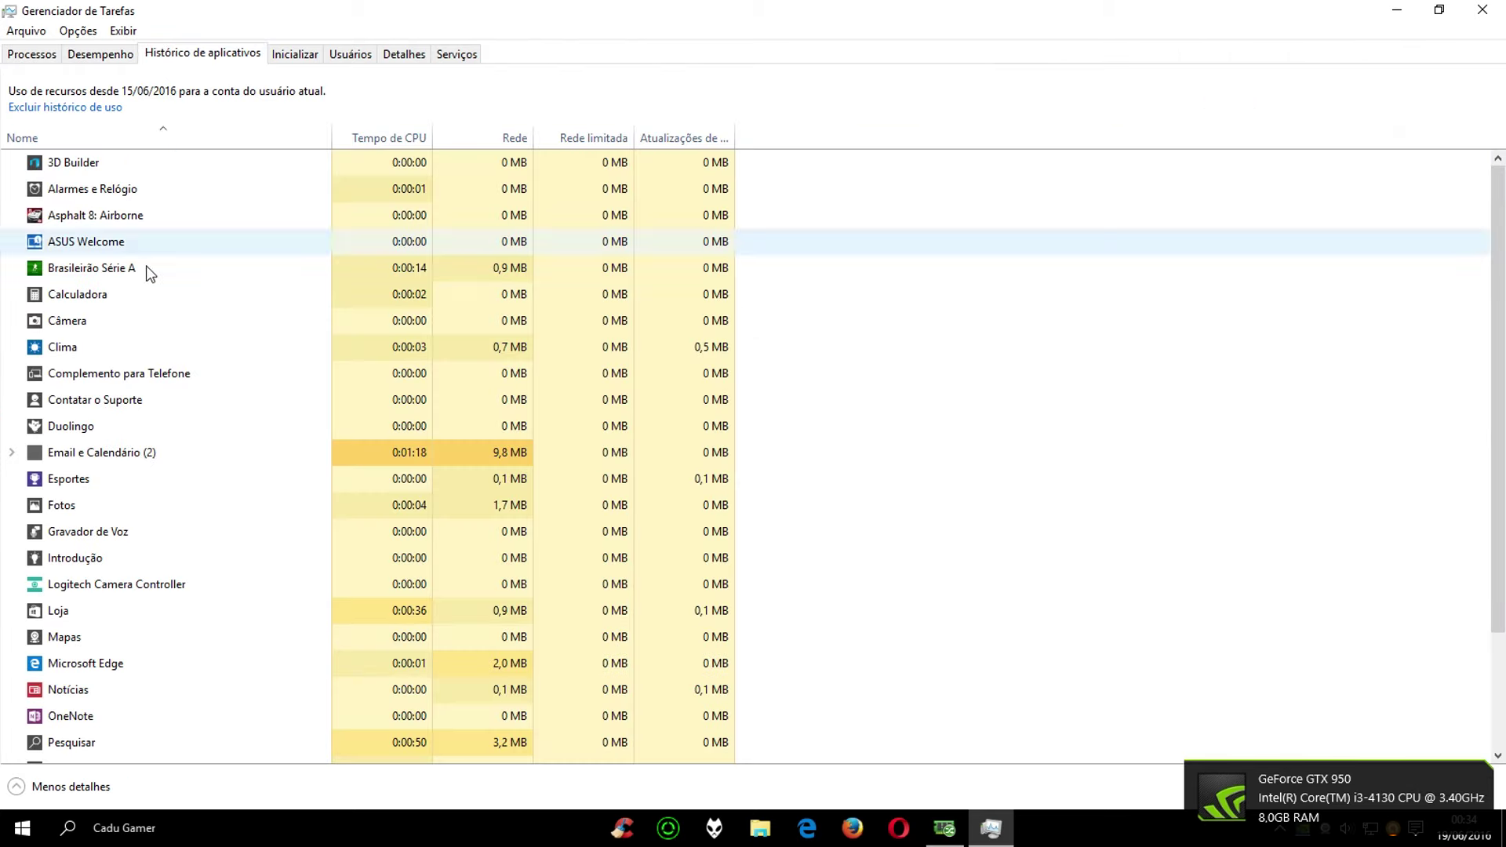
click(1481, 10)
- Run an immediate memory optimization in Wise Memory Optimizer and reposition its window on the desktop
drag(400, 117, 969, 137)
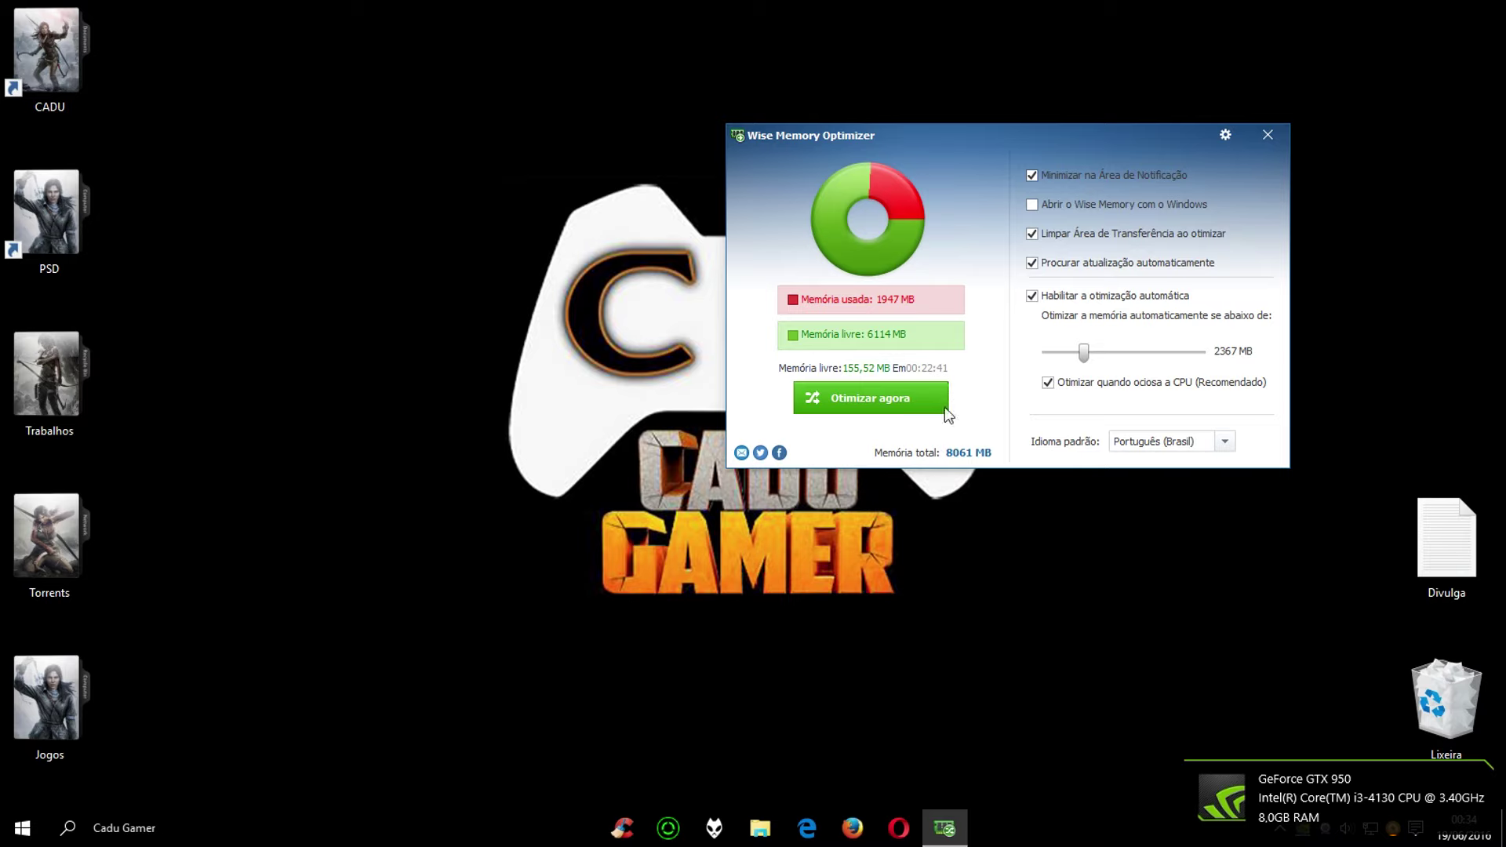
click(869, 402)
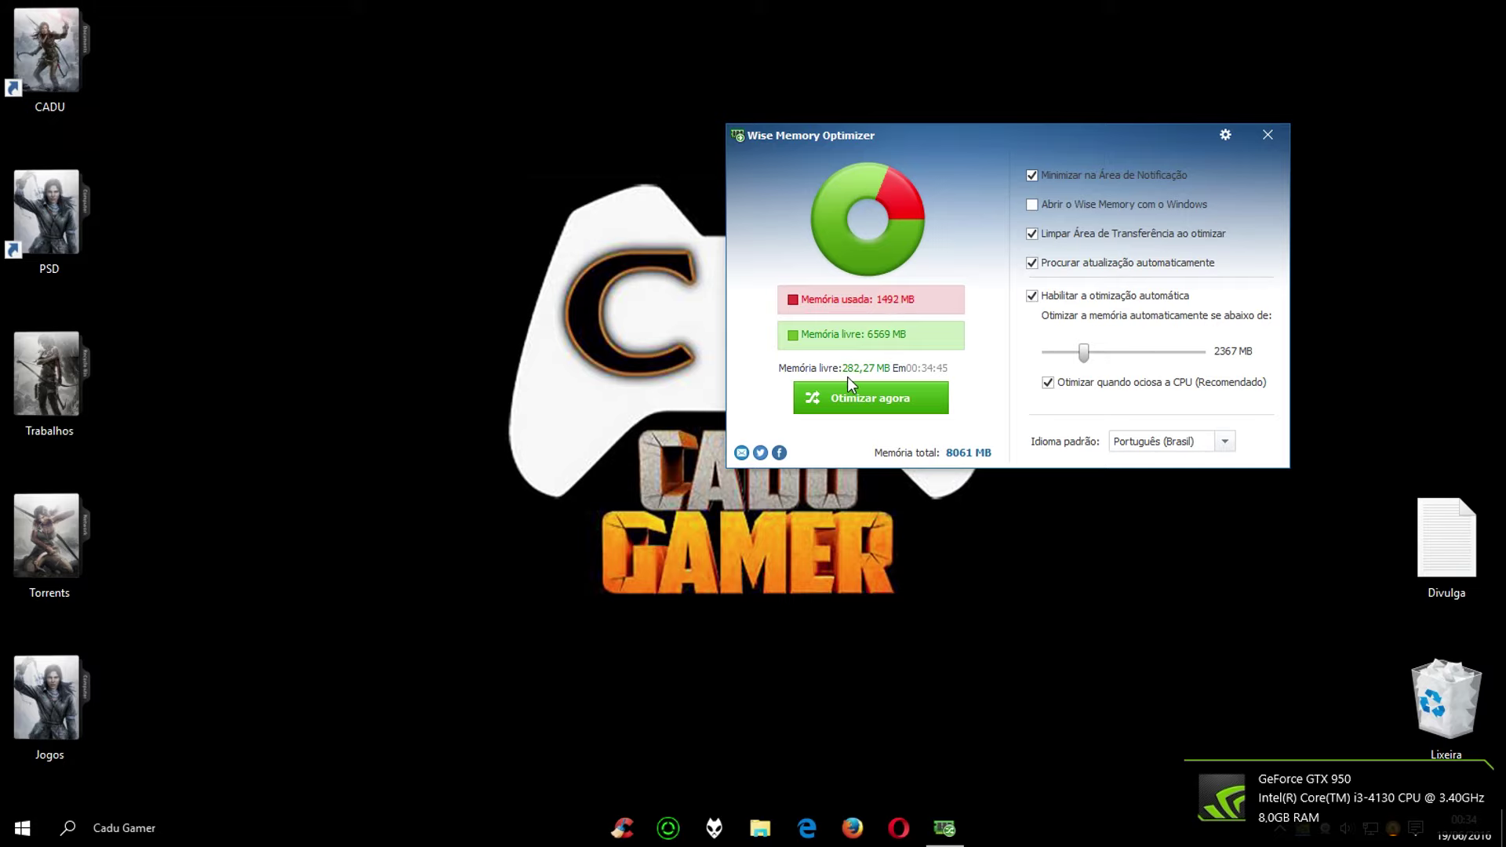
drag(1024, 147, 949, 229)
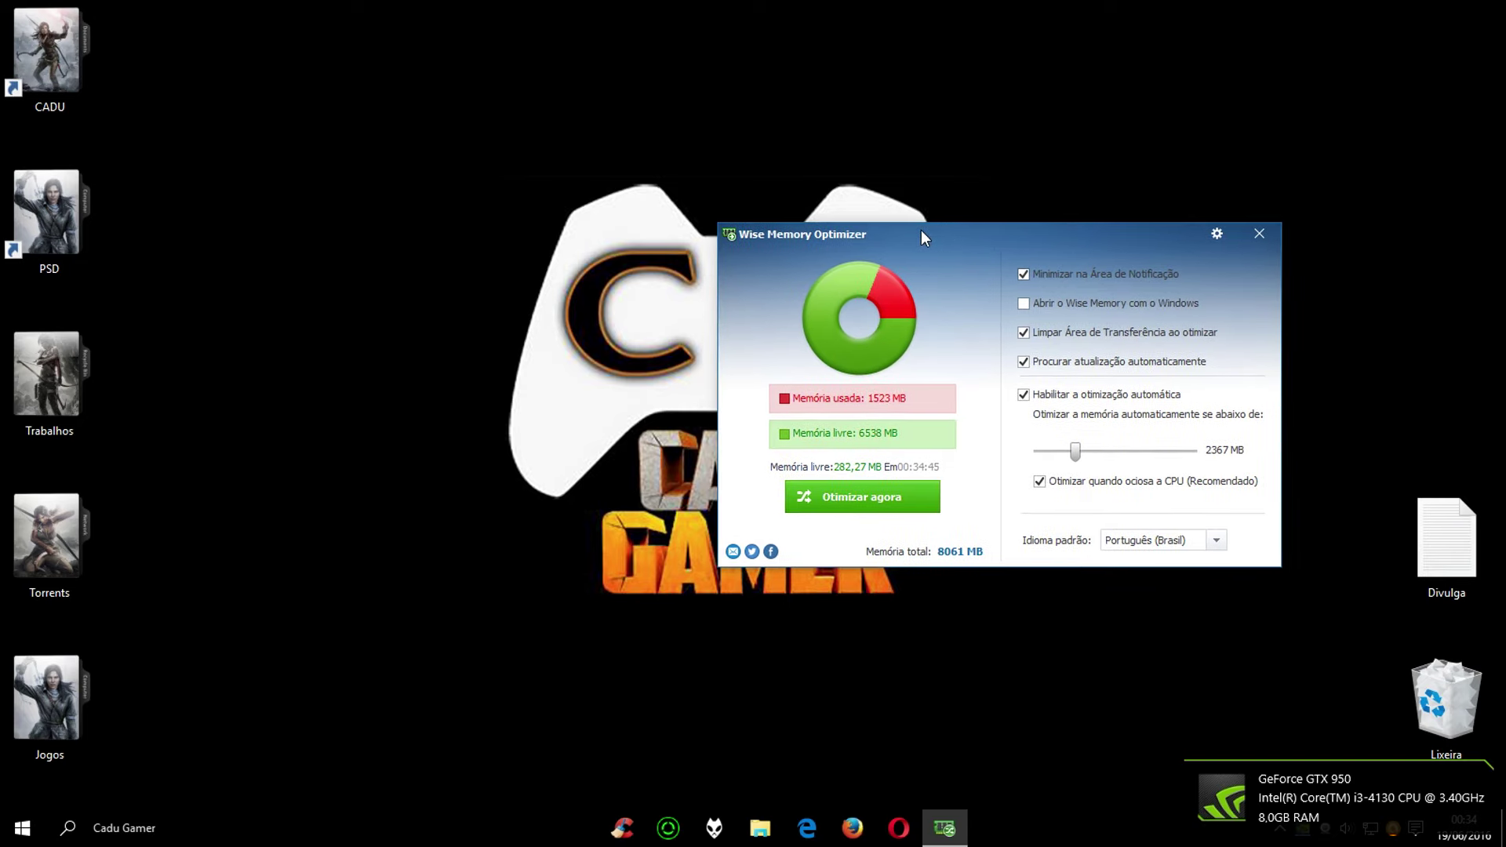
drag(872, 234, 950, 70)
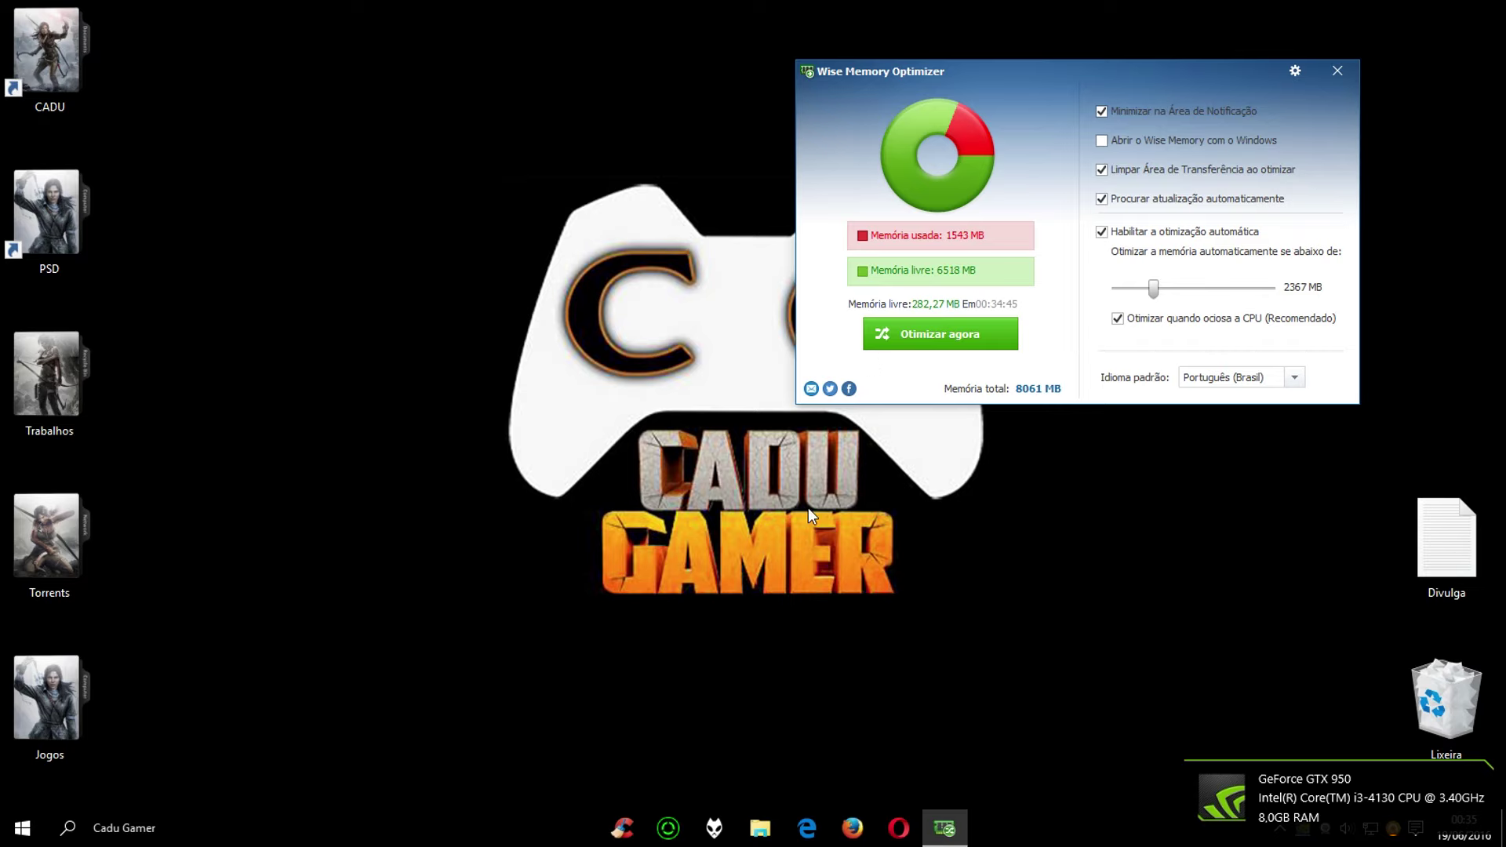
drag(1157, 72, 1100, 207)
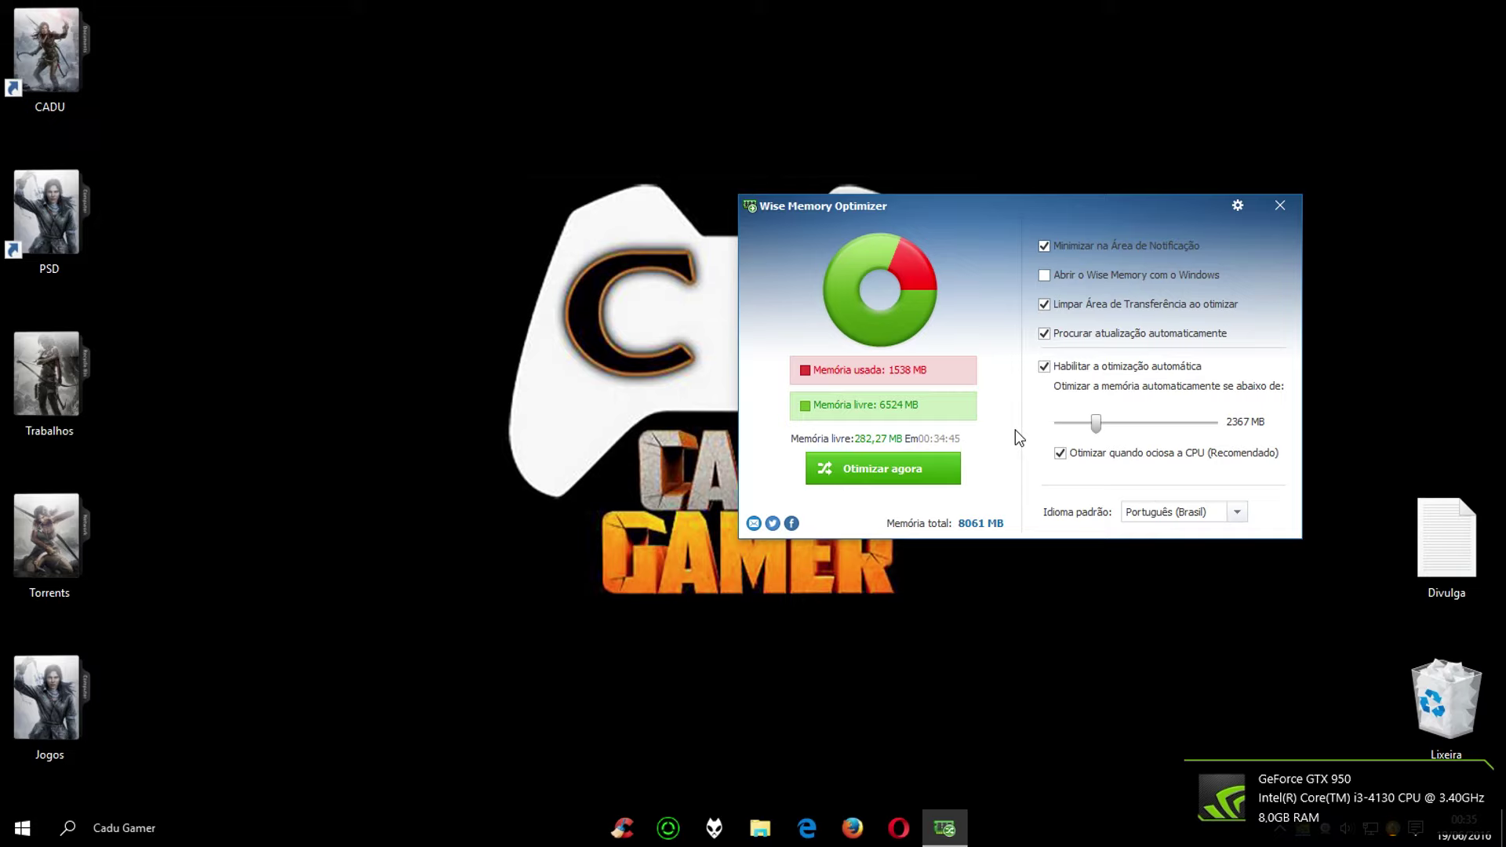
drag(985, 196, 865, 166)
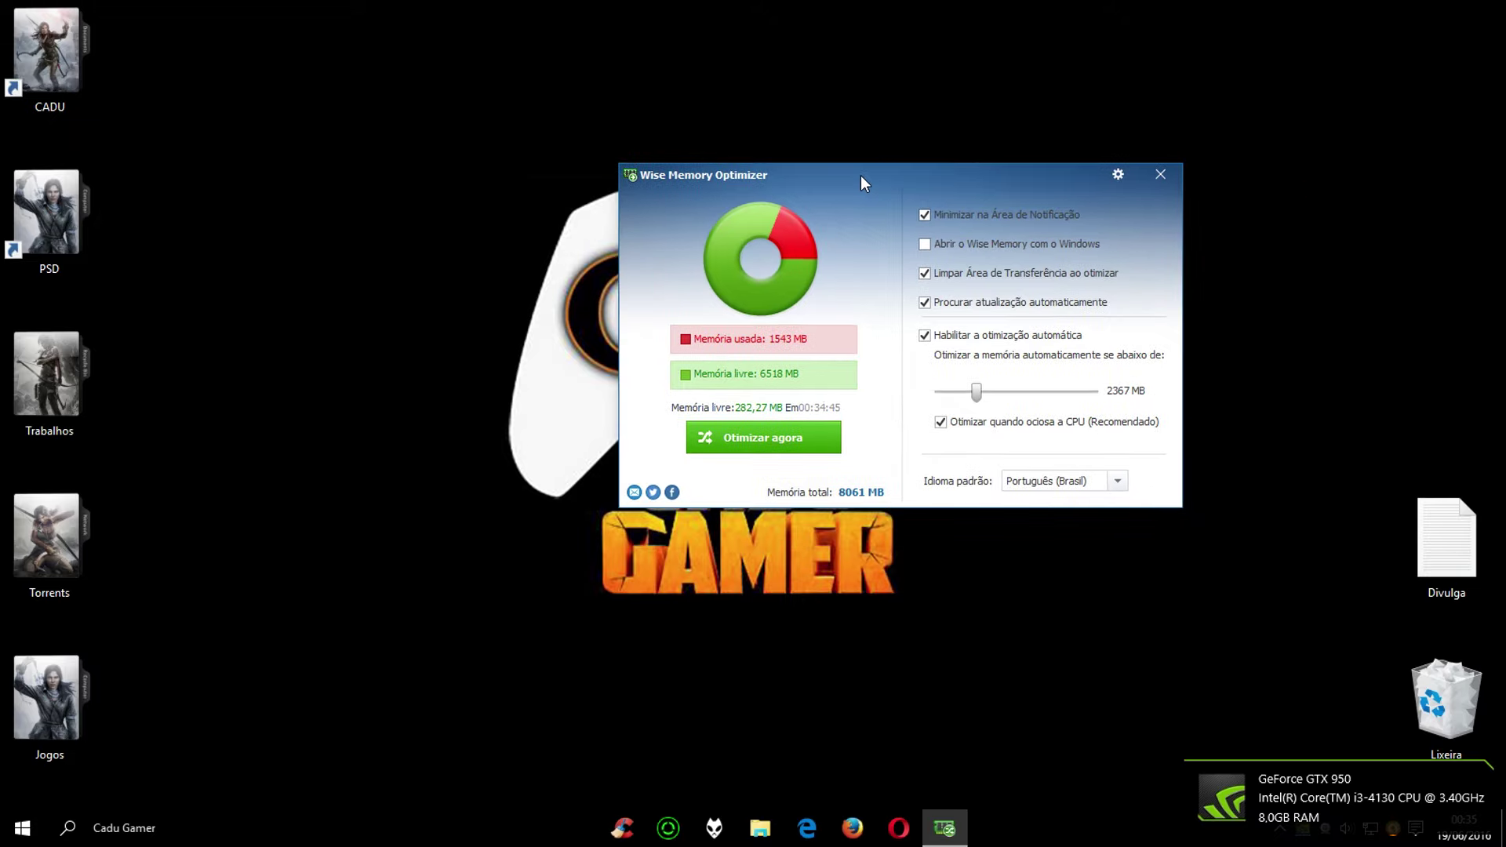
- Open CCleaner and run the cleanup with the current Windows and program selections
click(616, 836)
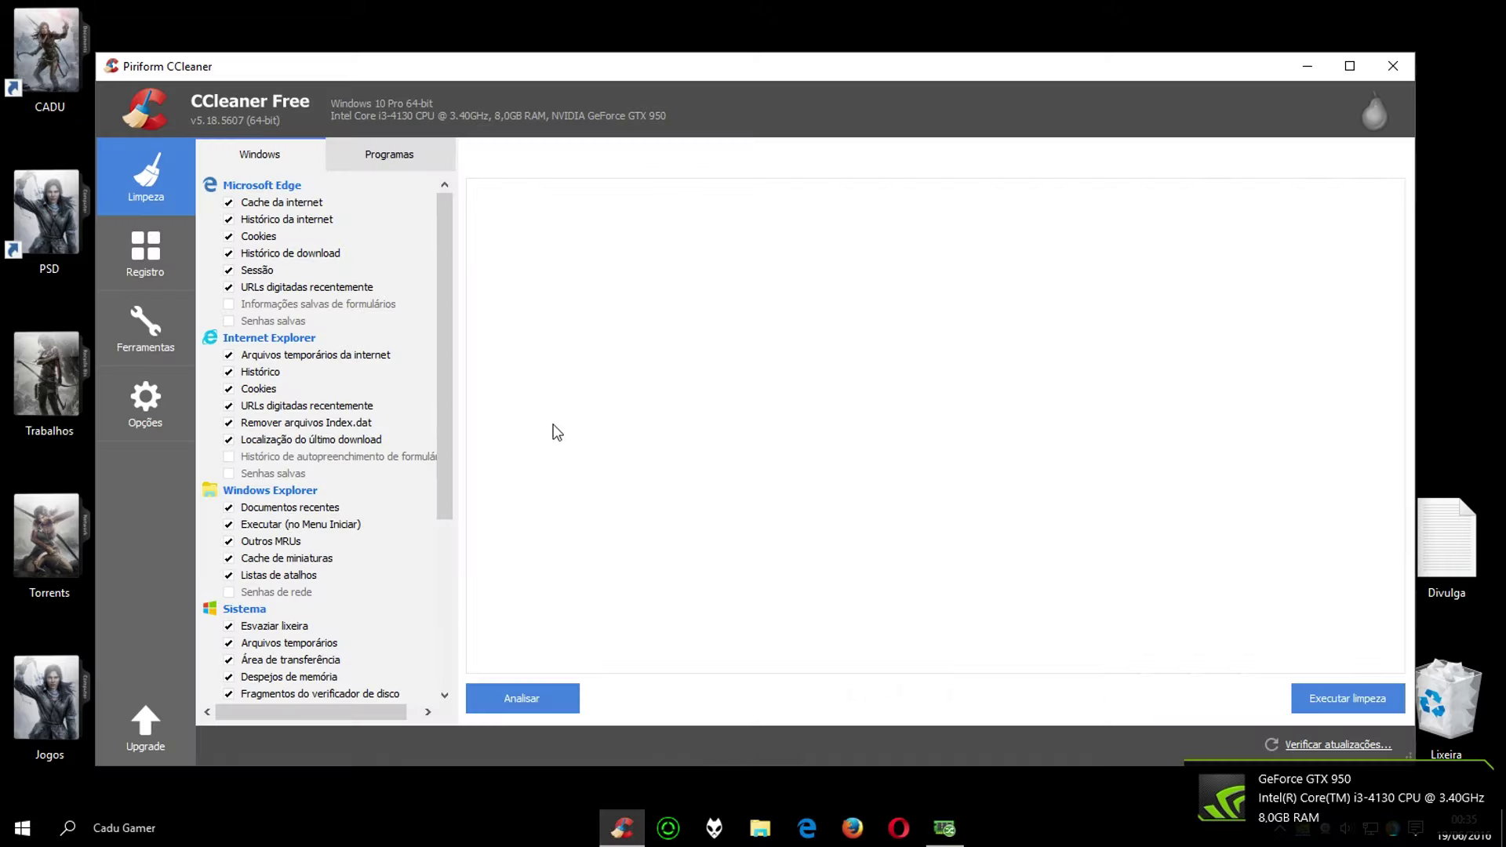
click(1348, 698)
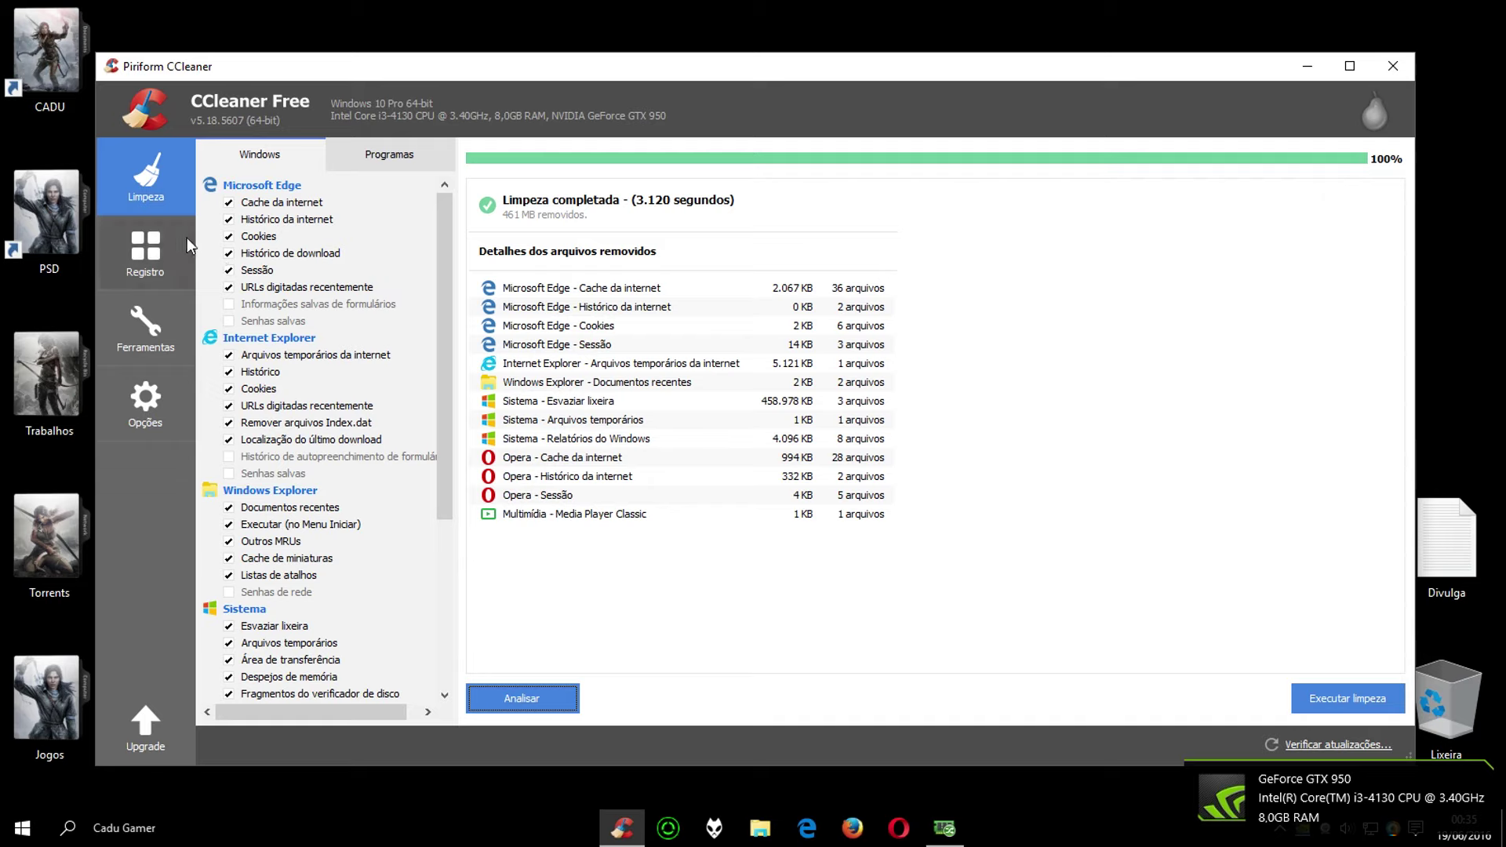
- Scan the registry for errors in CCleaner, return to the cleaning view and close the program
click(145, 251)
click(513, 707)
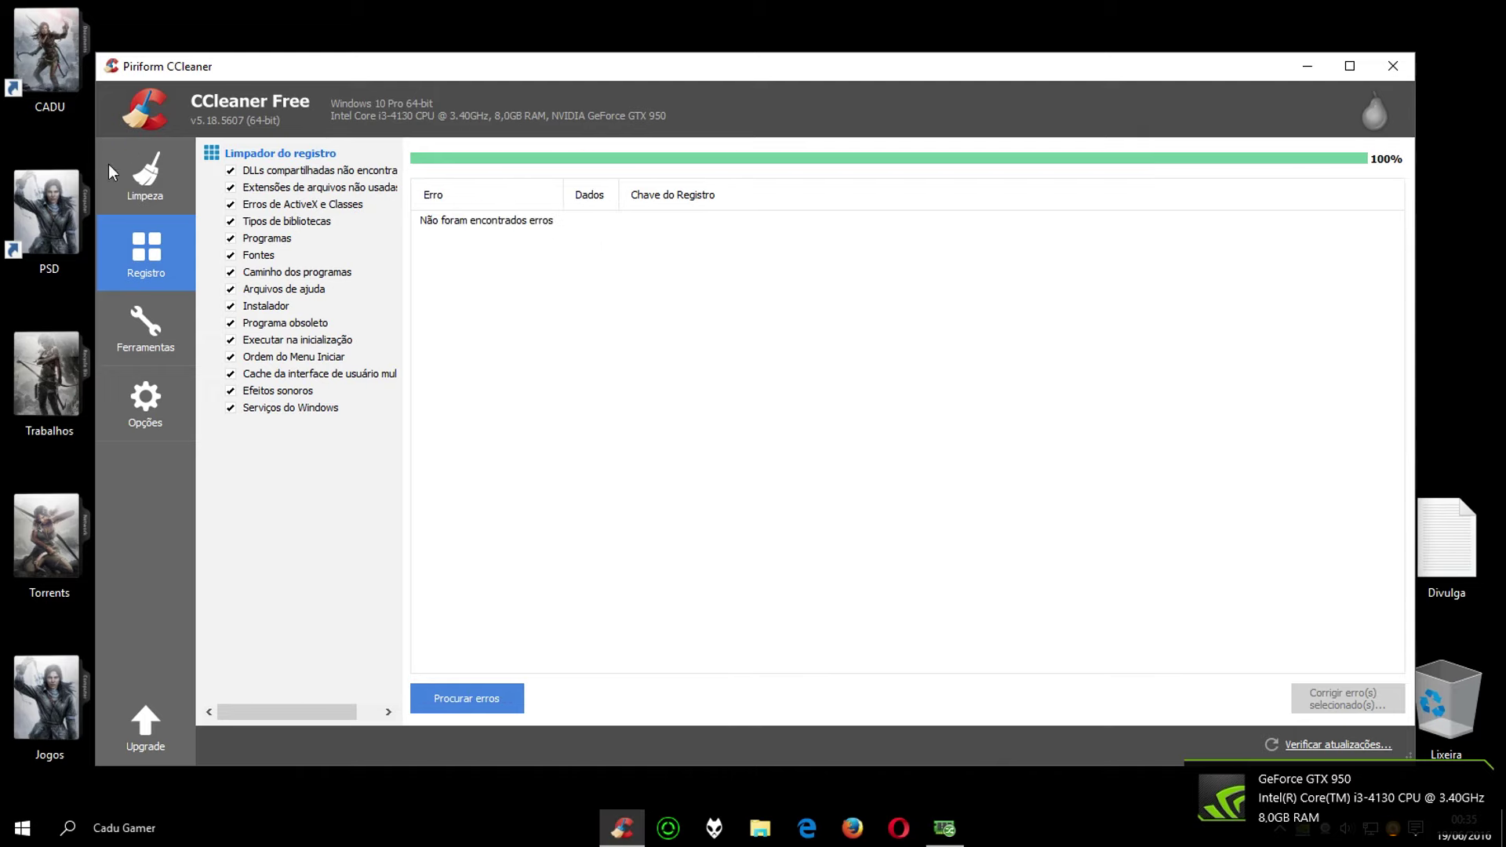
click(145, 177)
click(1385, 71)
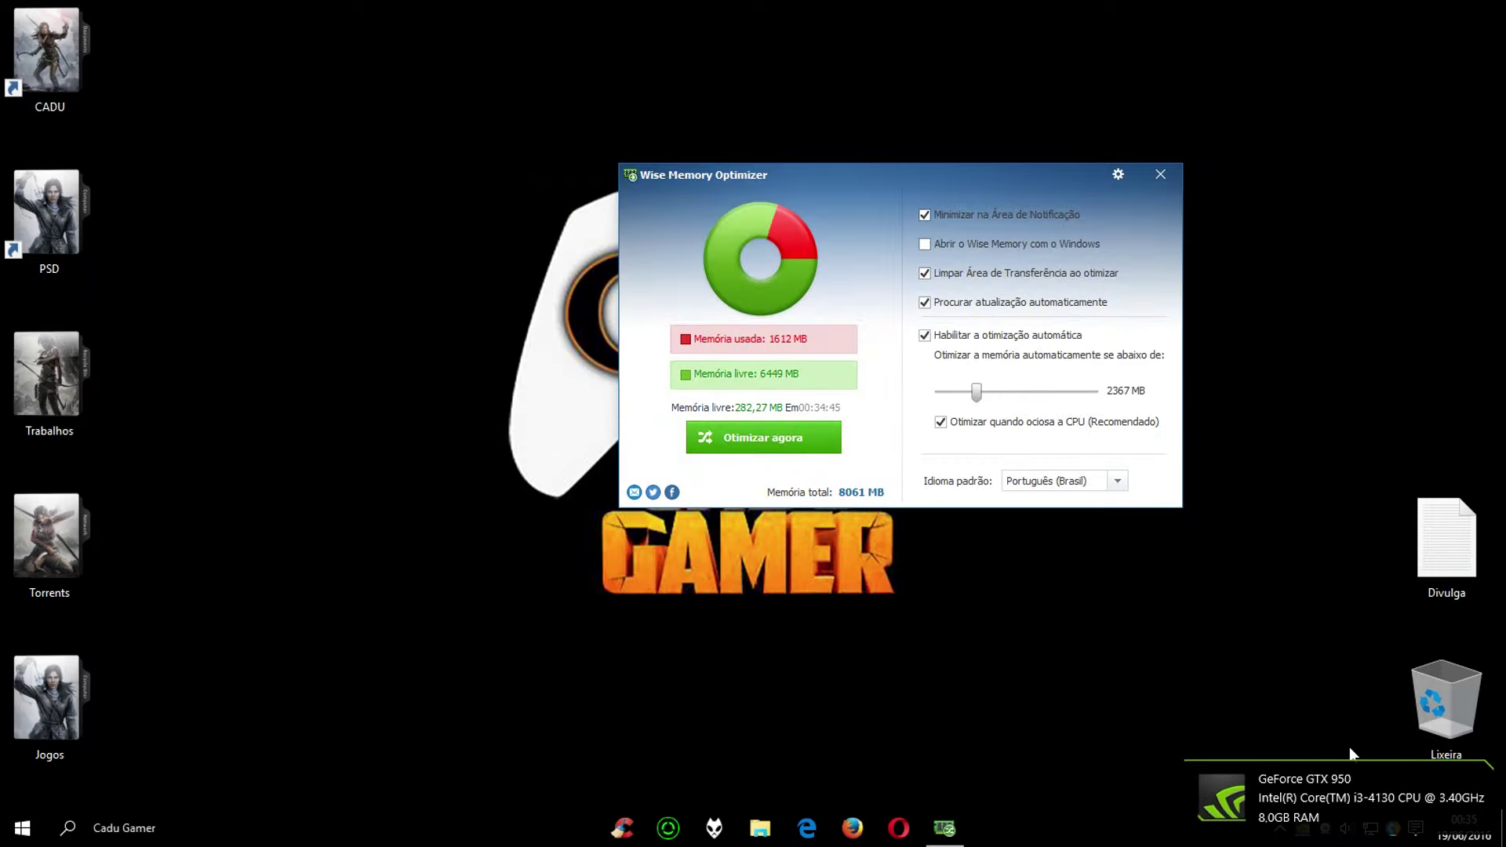
drag(1349, 747, 416, 97)
drag(328, 54, 1264, 716)
drag(1265, 724, 1219, 729)
click(22, 828)
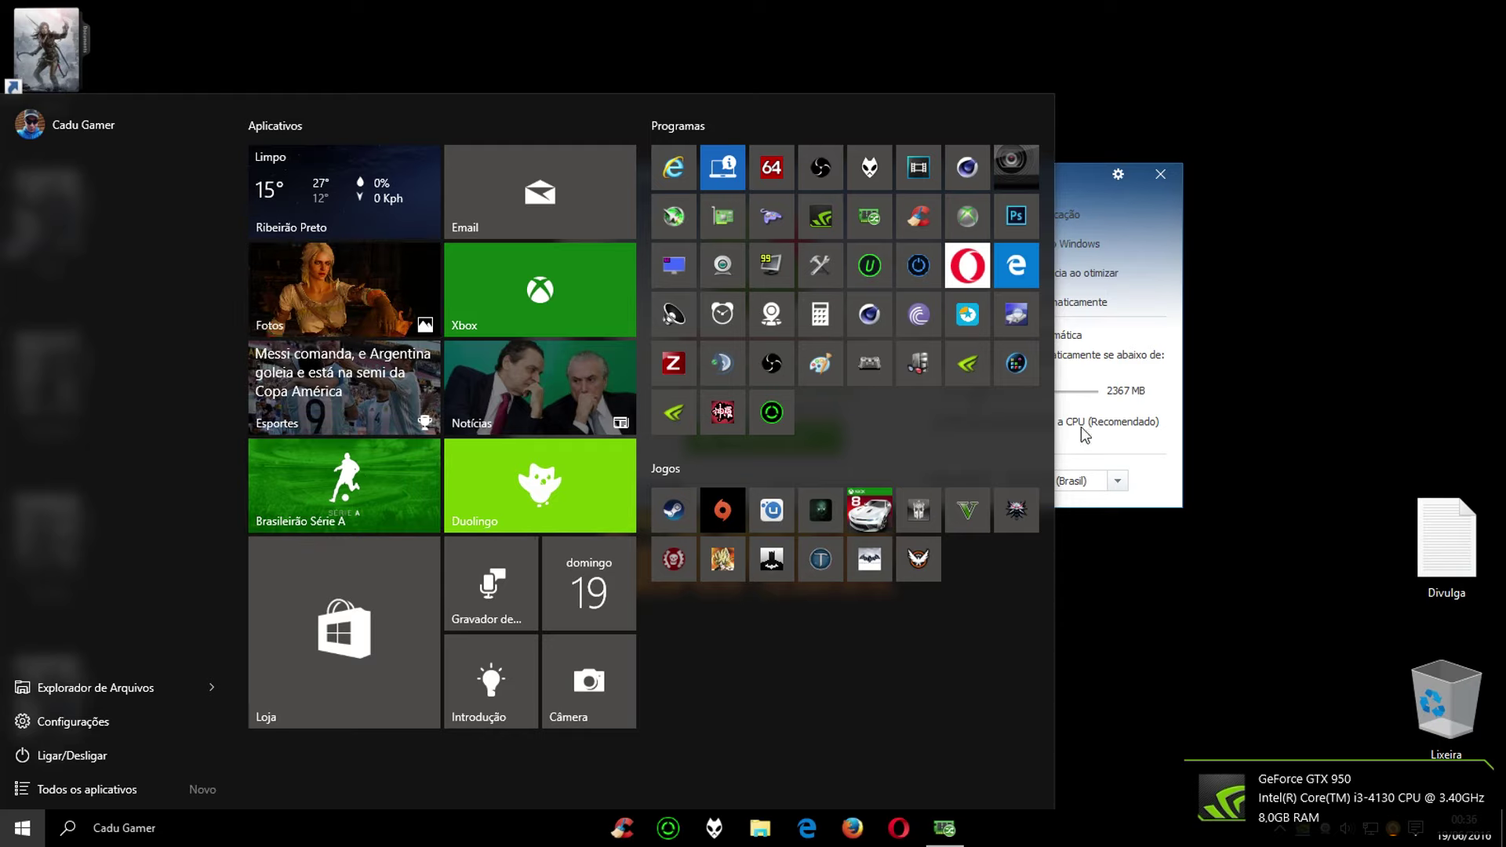
click(1365, 201)
drag(871, 179, 850, 205)
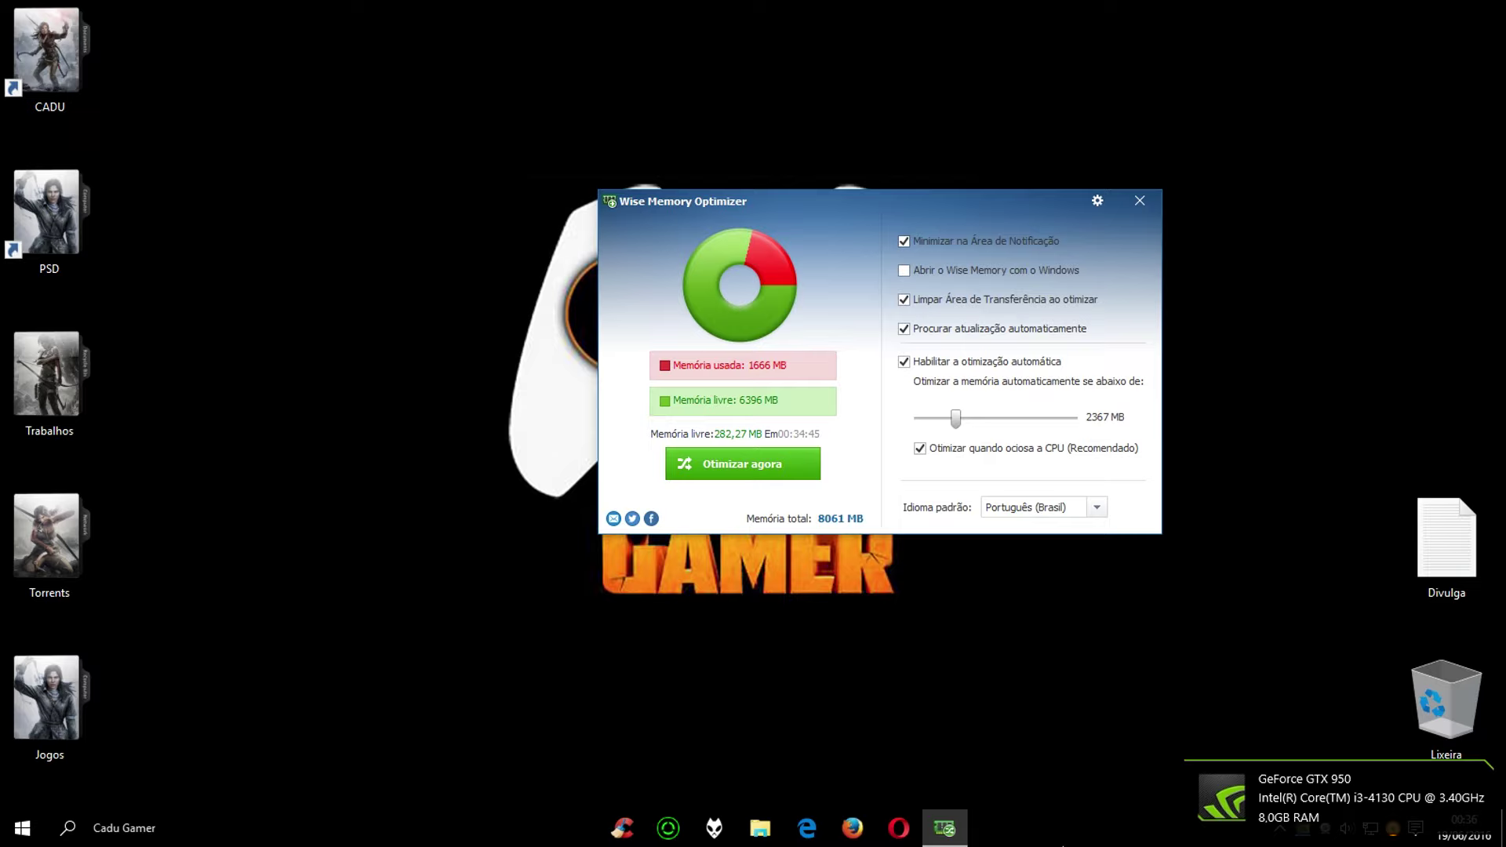
- Open Task Manager and review the performance graphs for CPU, memory, disk and Ethernet
right_click(1051, 816)
click(1109, 761)
click(279, 92)
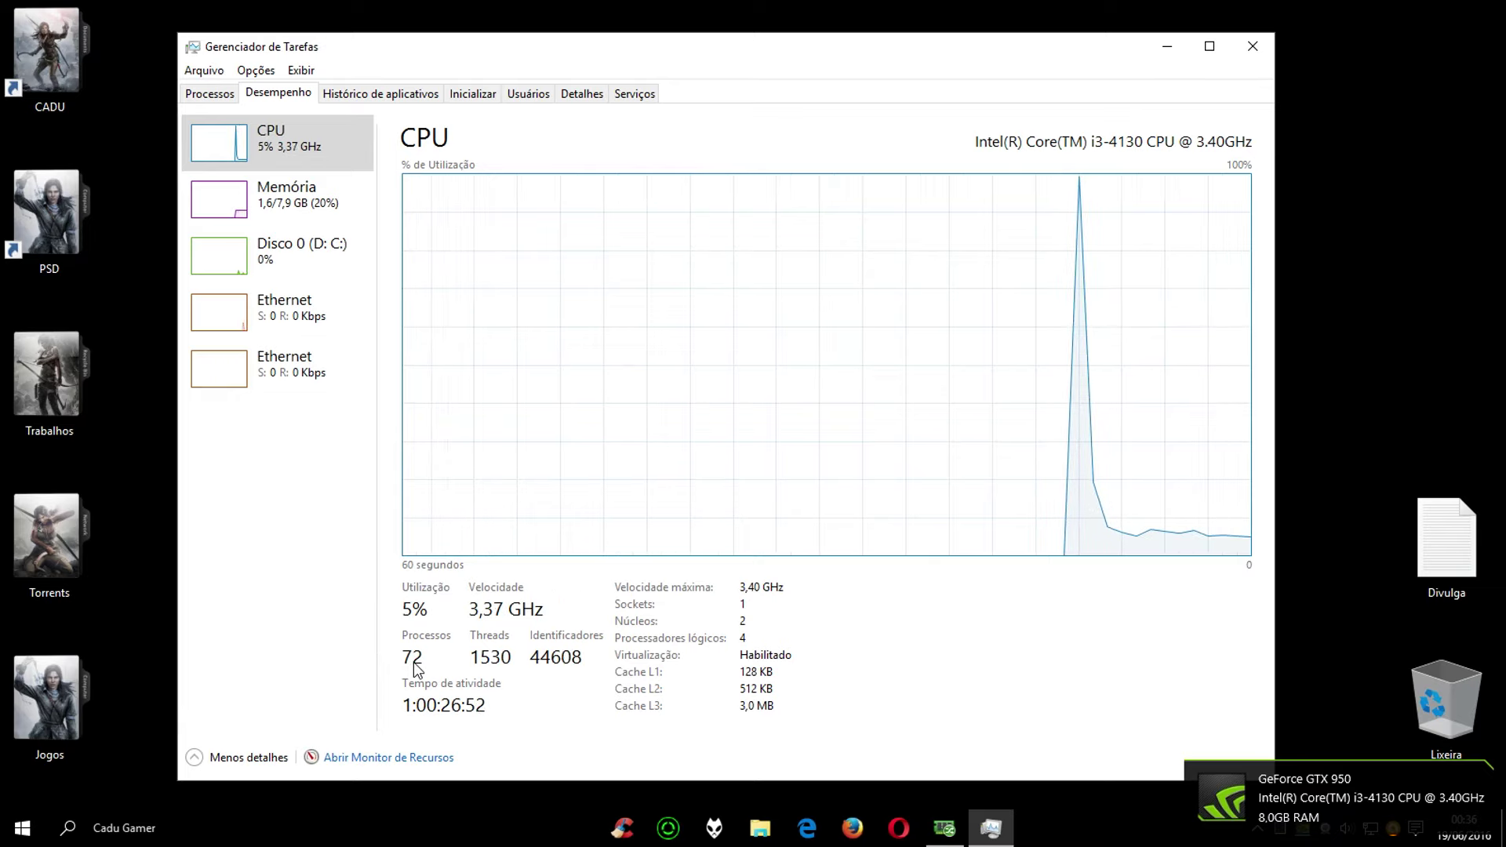
click(289, 210)
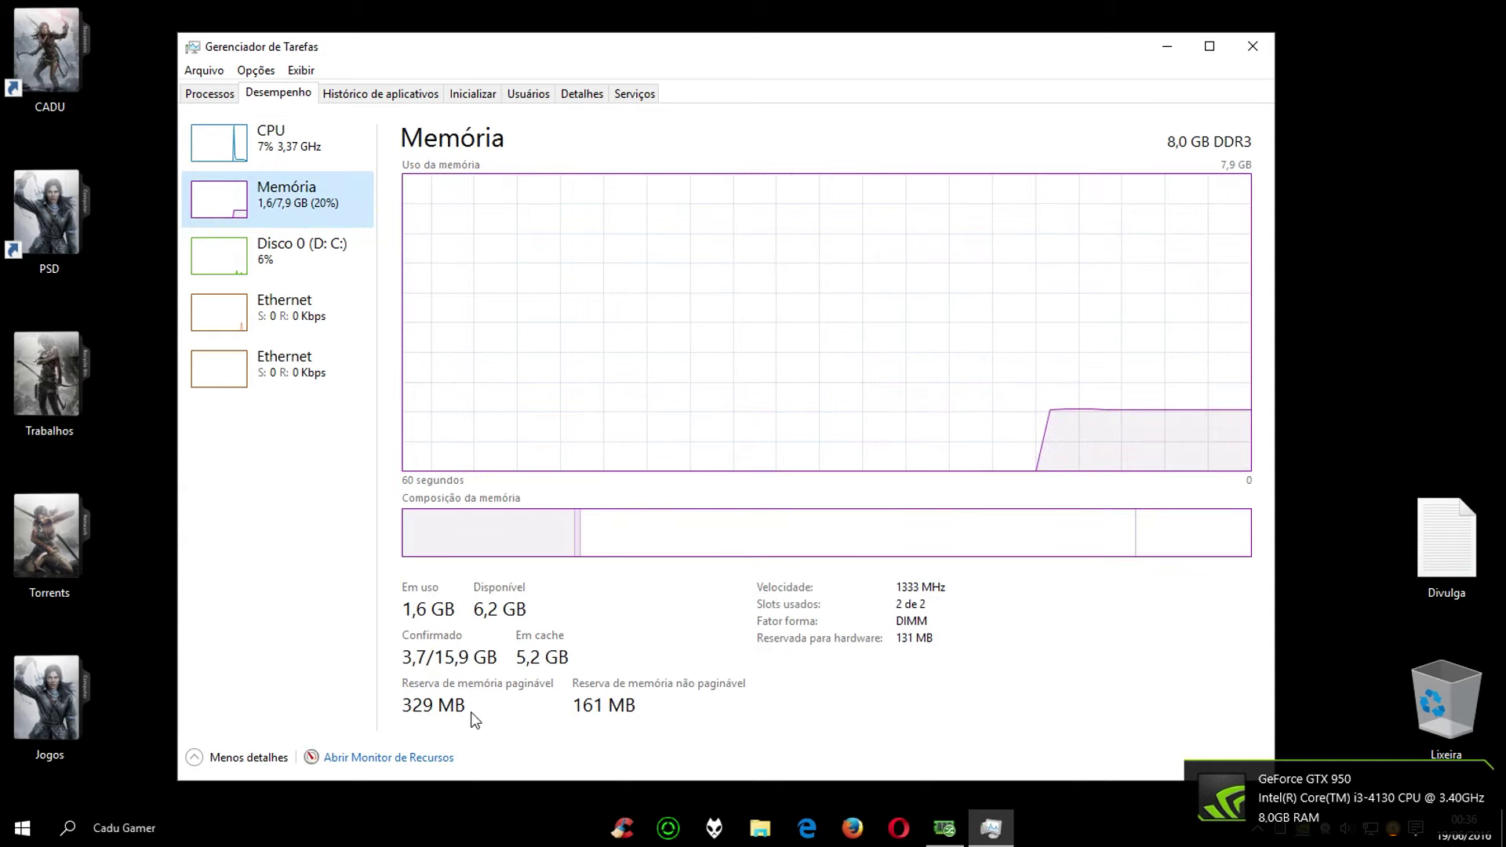
click(235, 255)
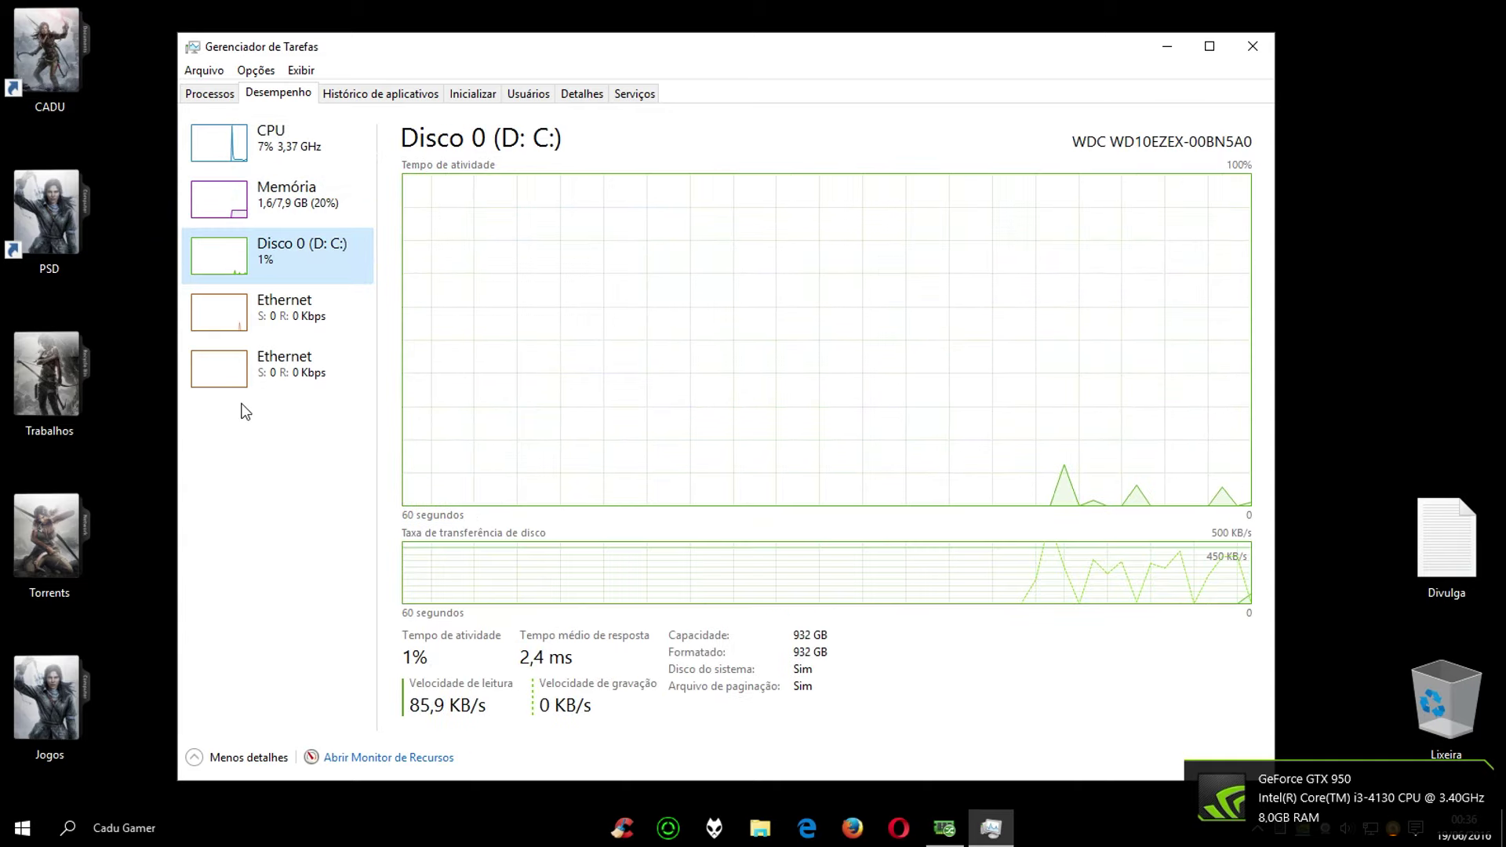
click(268, 305)
click(306, 137)
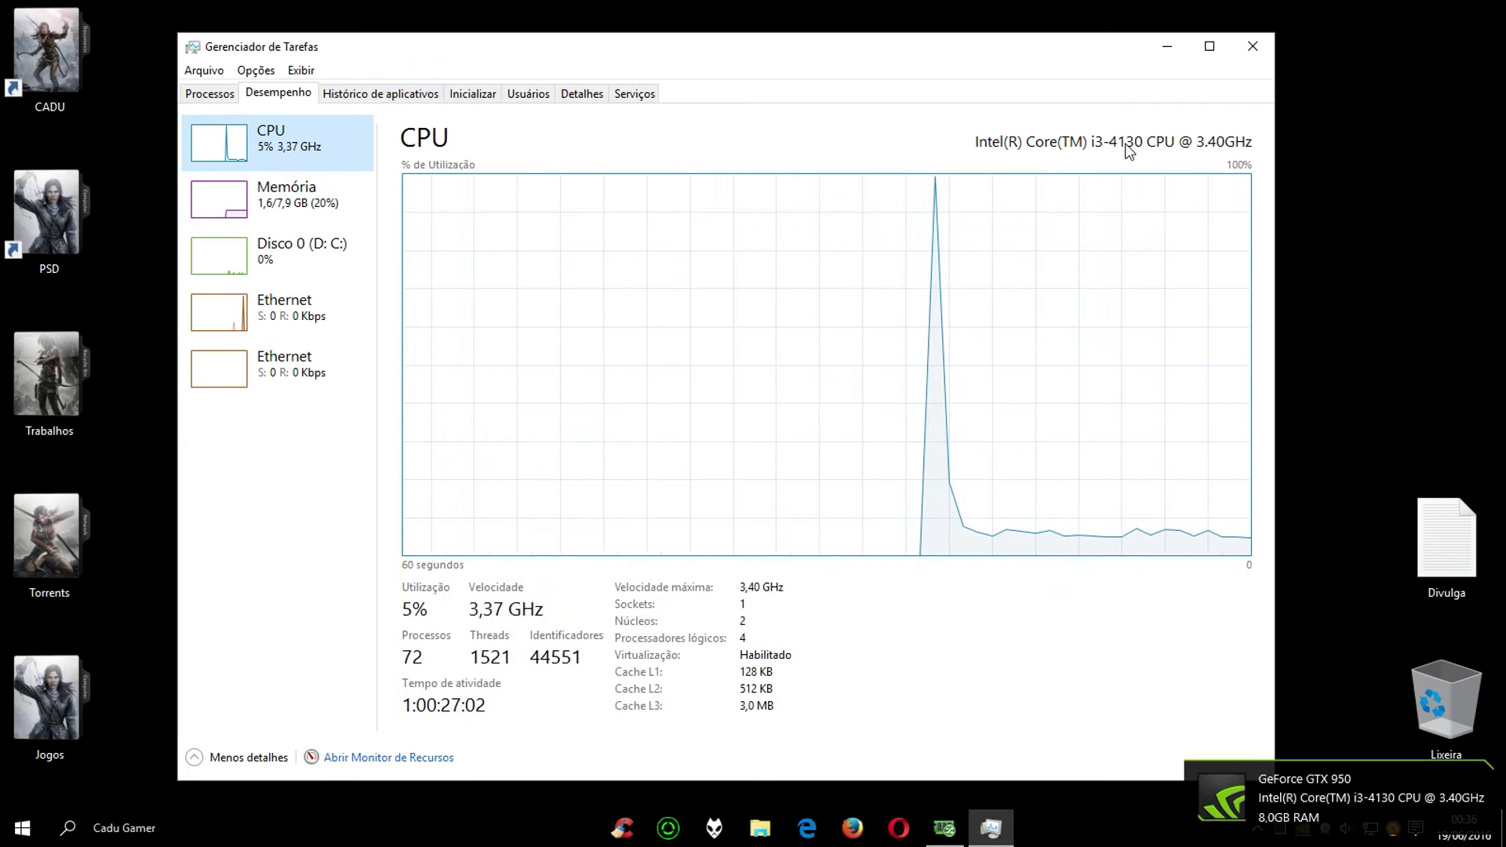
click(1250, 47)
- In Opera, sort the YouTube channel's videos by most popular and open the Windows 10 activation video
scroll(549, 392, up, 5)
click(376, 448)
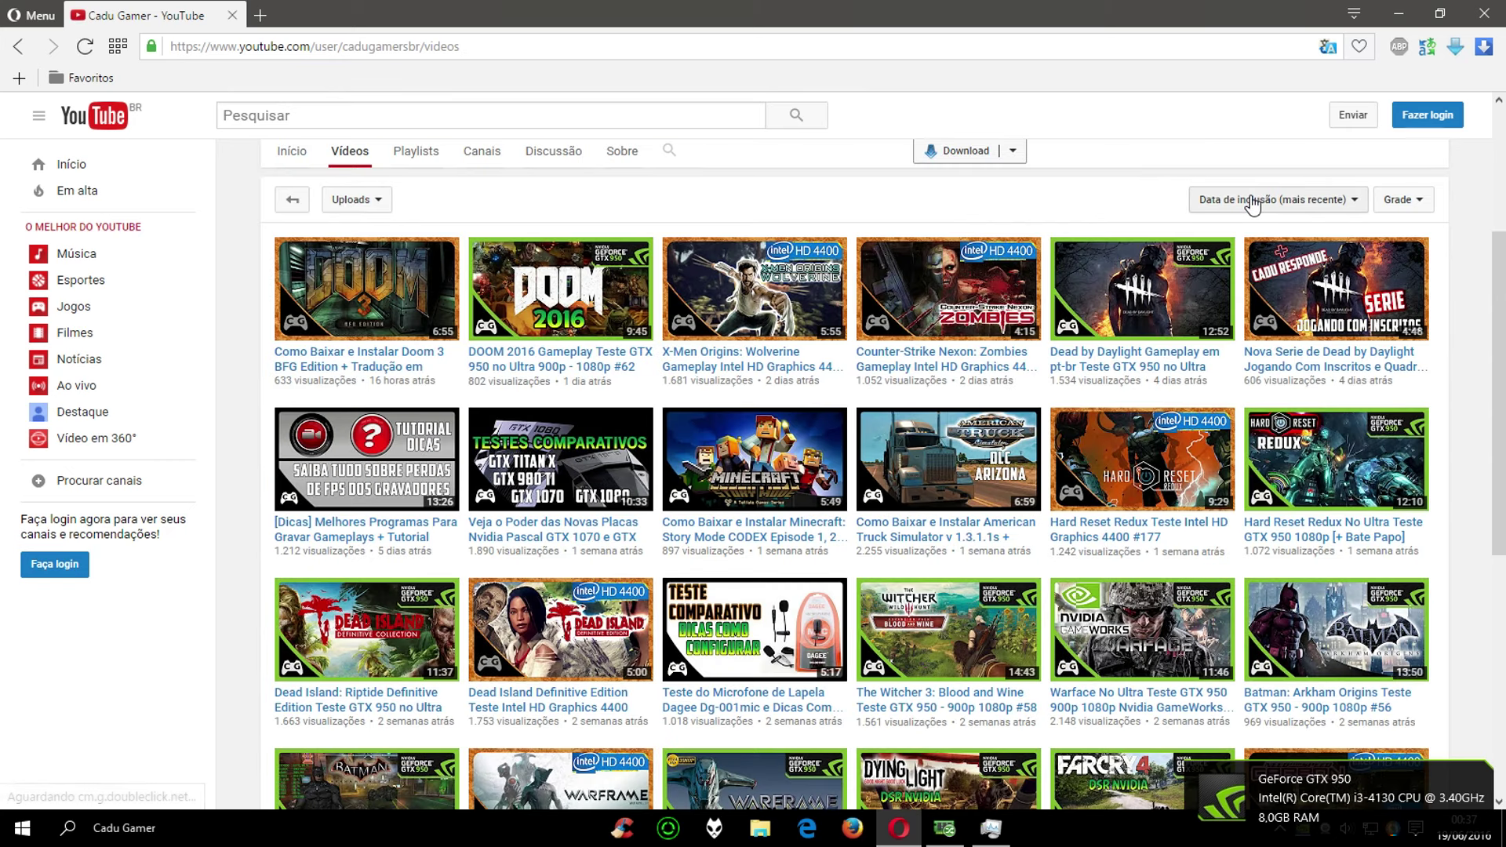
click(1253, 202)
click(1239, 230)
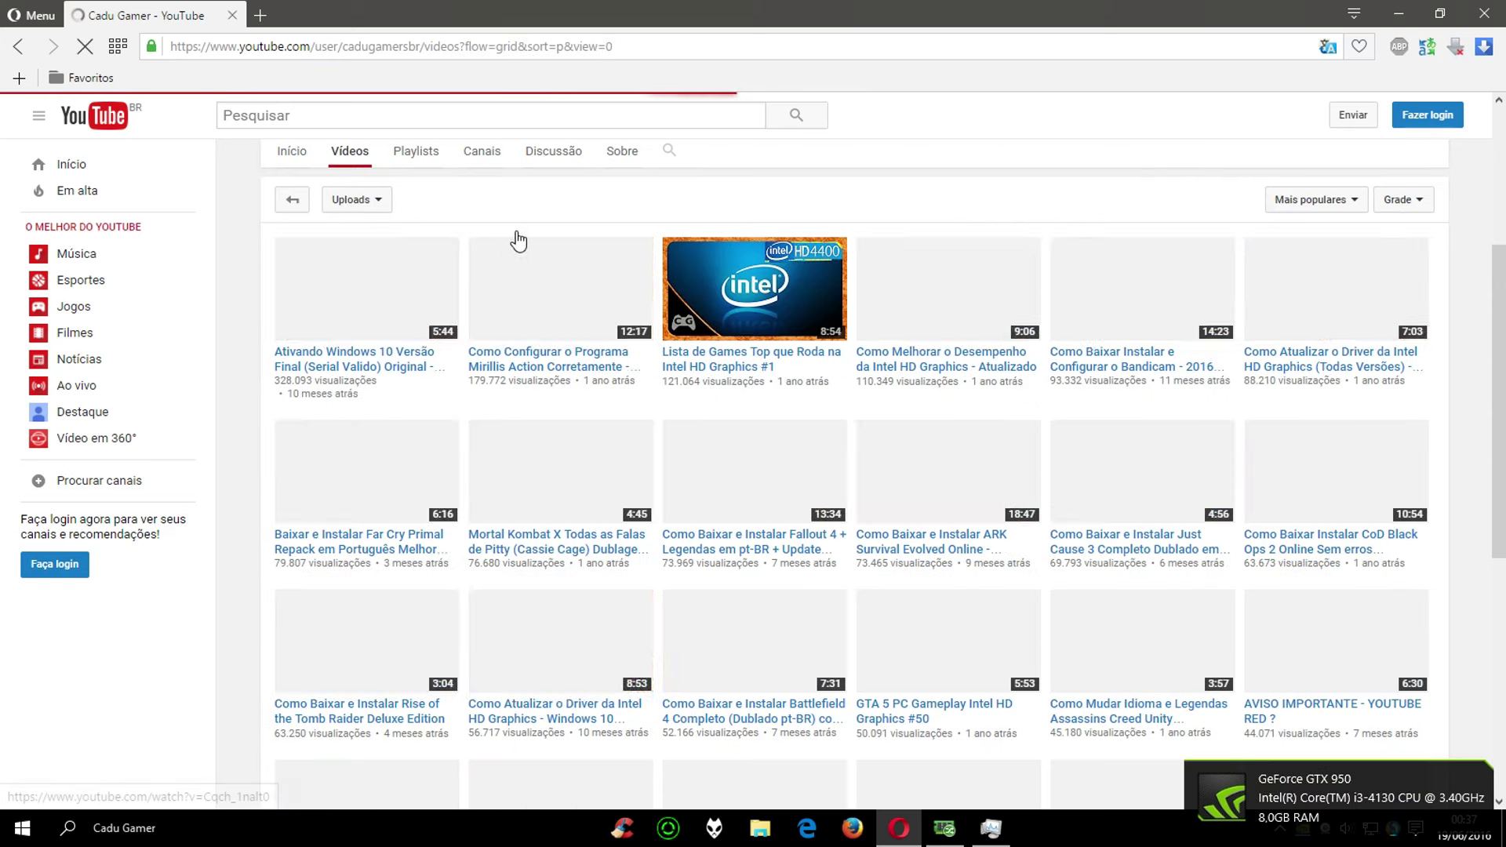
click(351, 365)
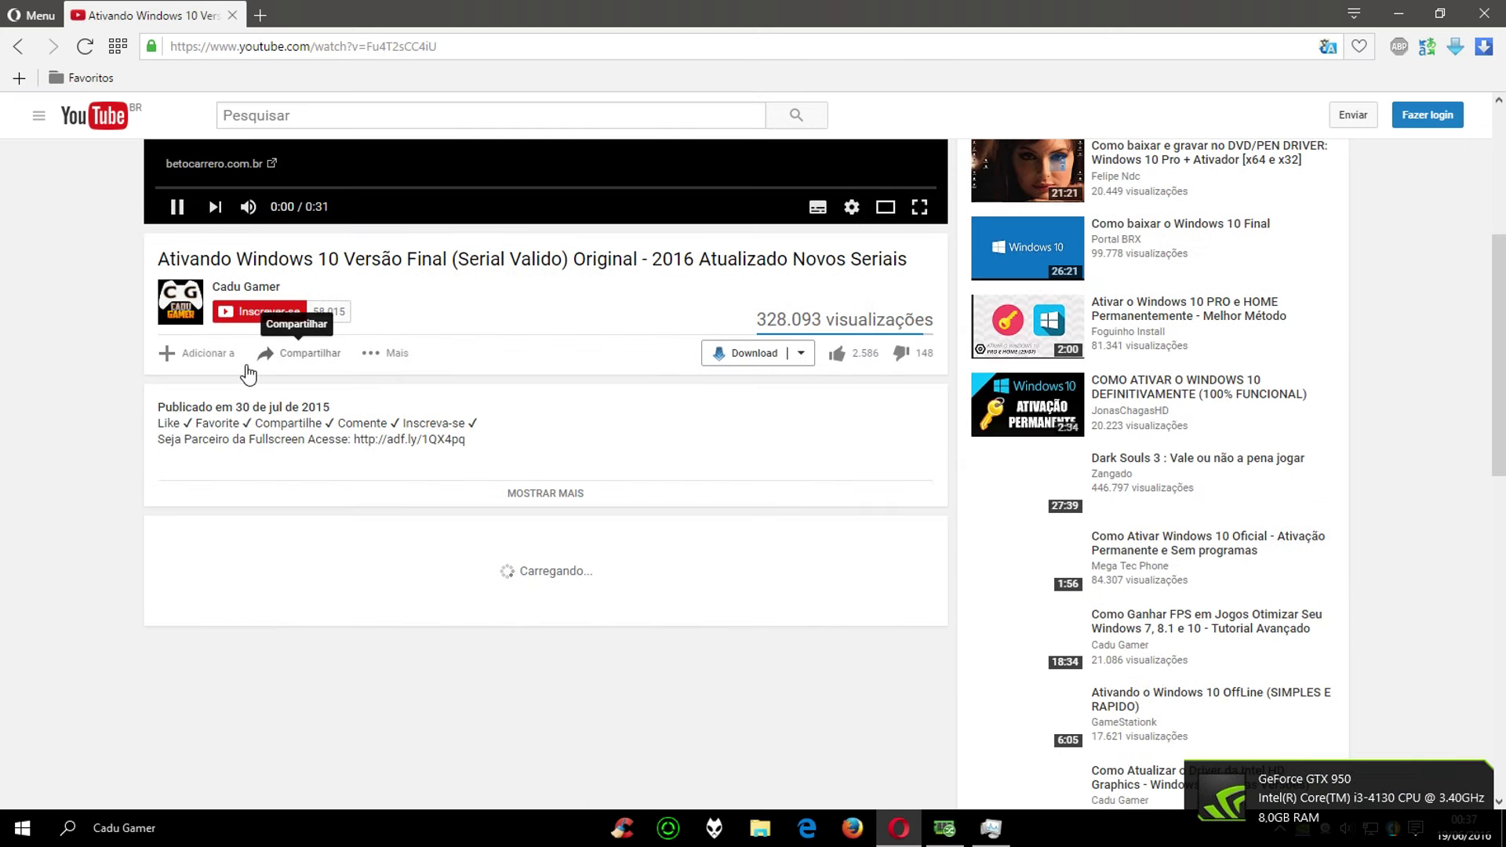
- Browse the activation video's page and comments, and open and close a File Explorer window in between
scroll(24, 413, down, 4)
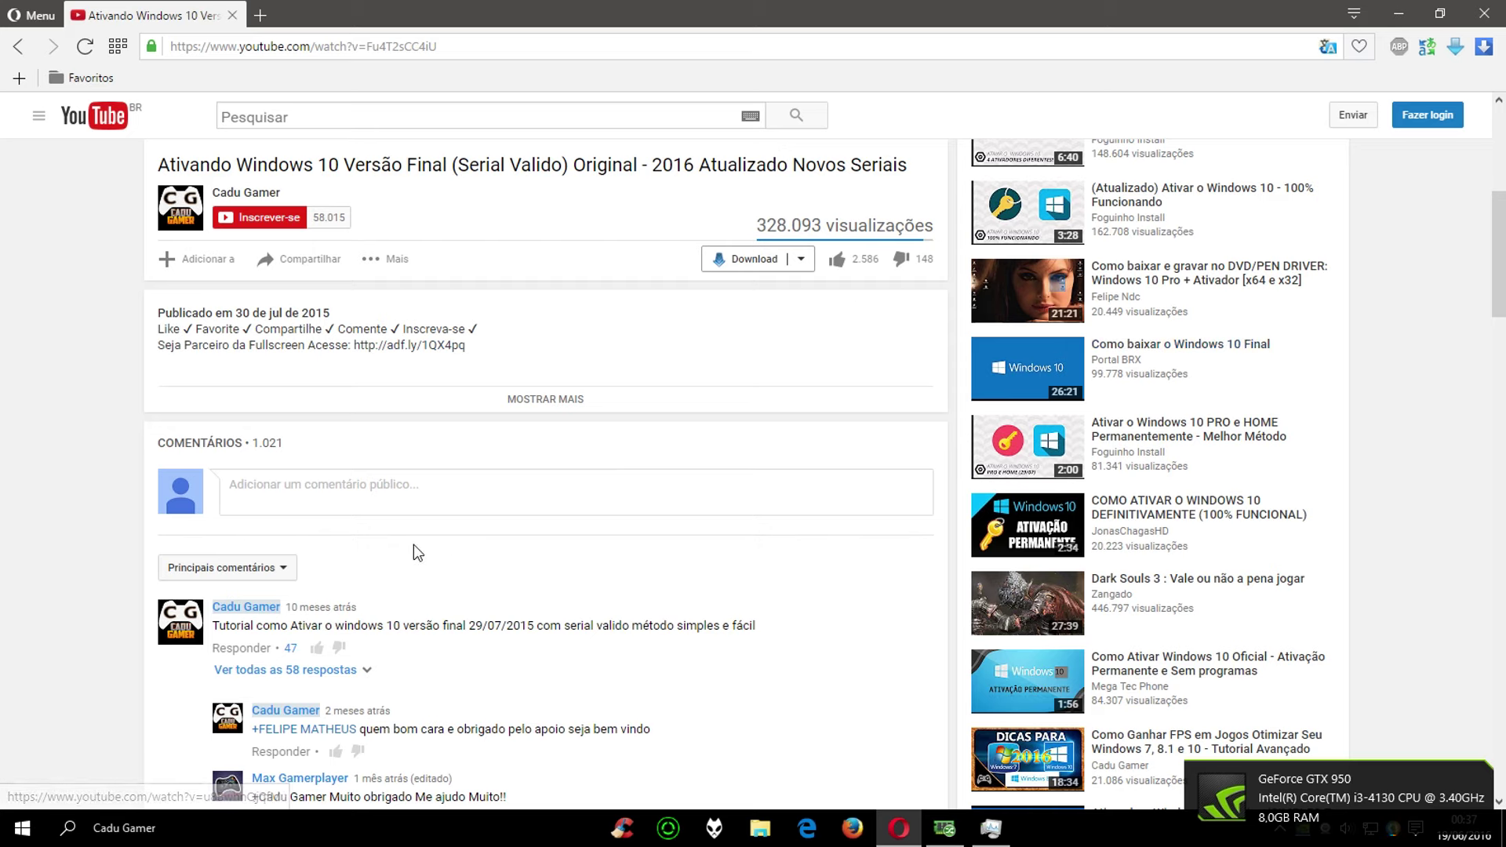
scroll(7, 302, up, 6)
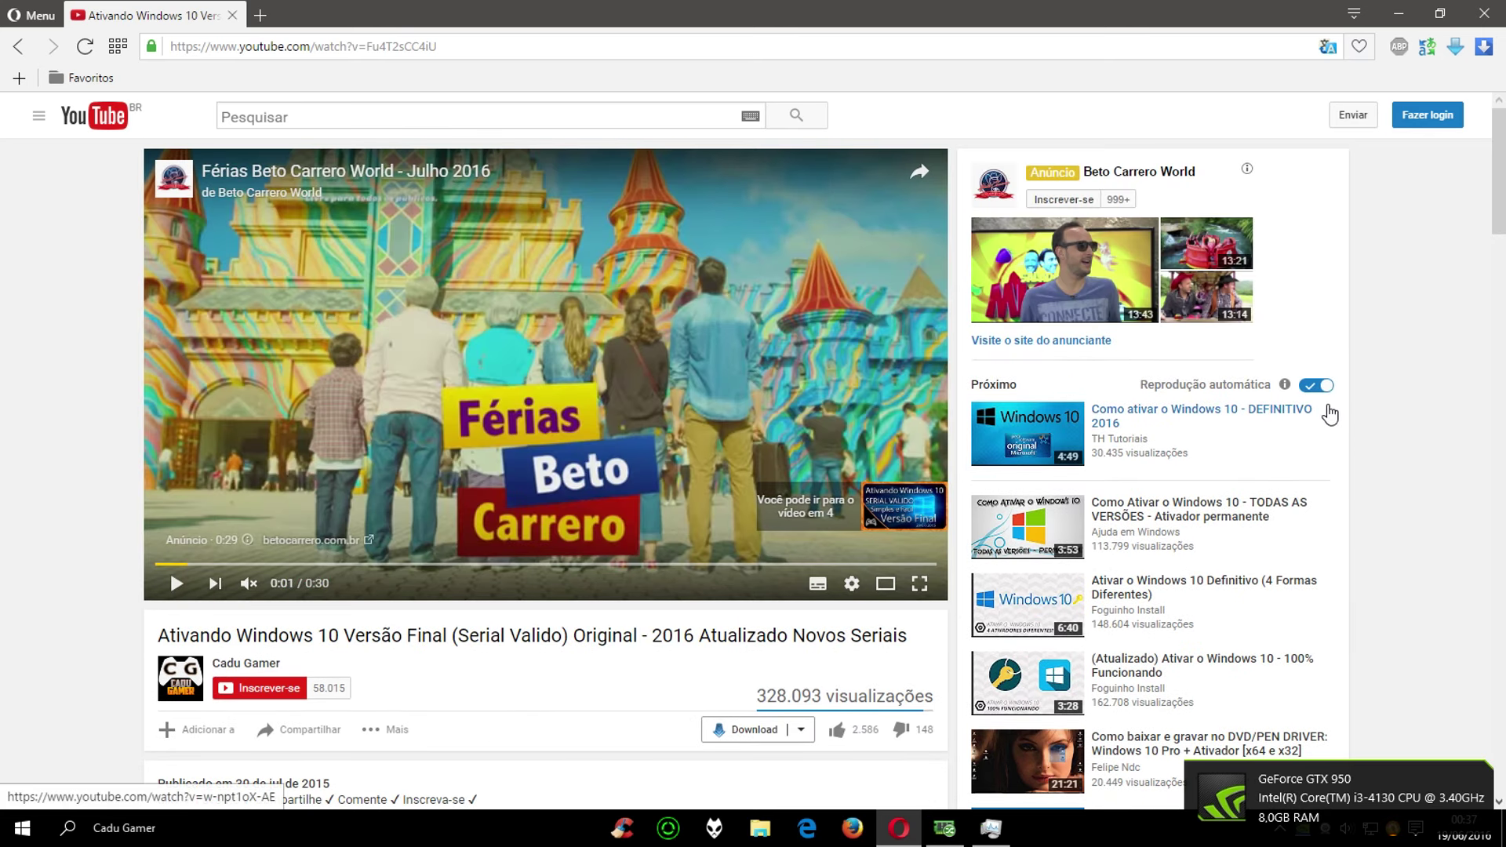
key(super+e)
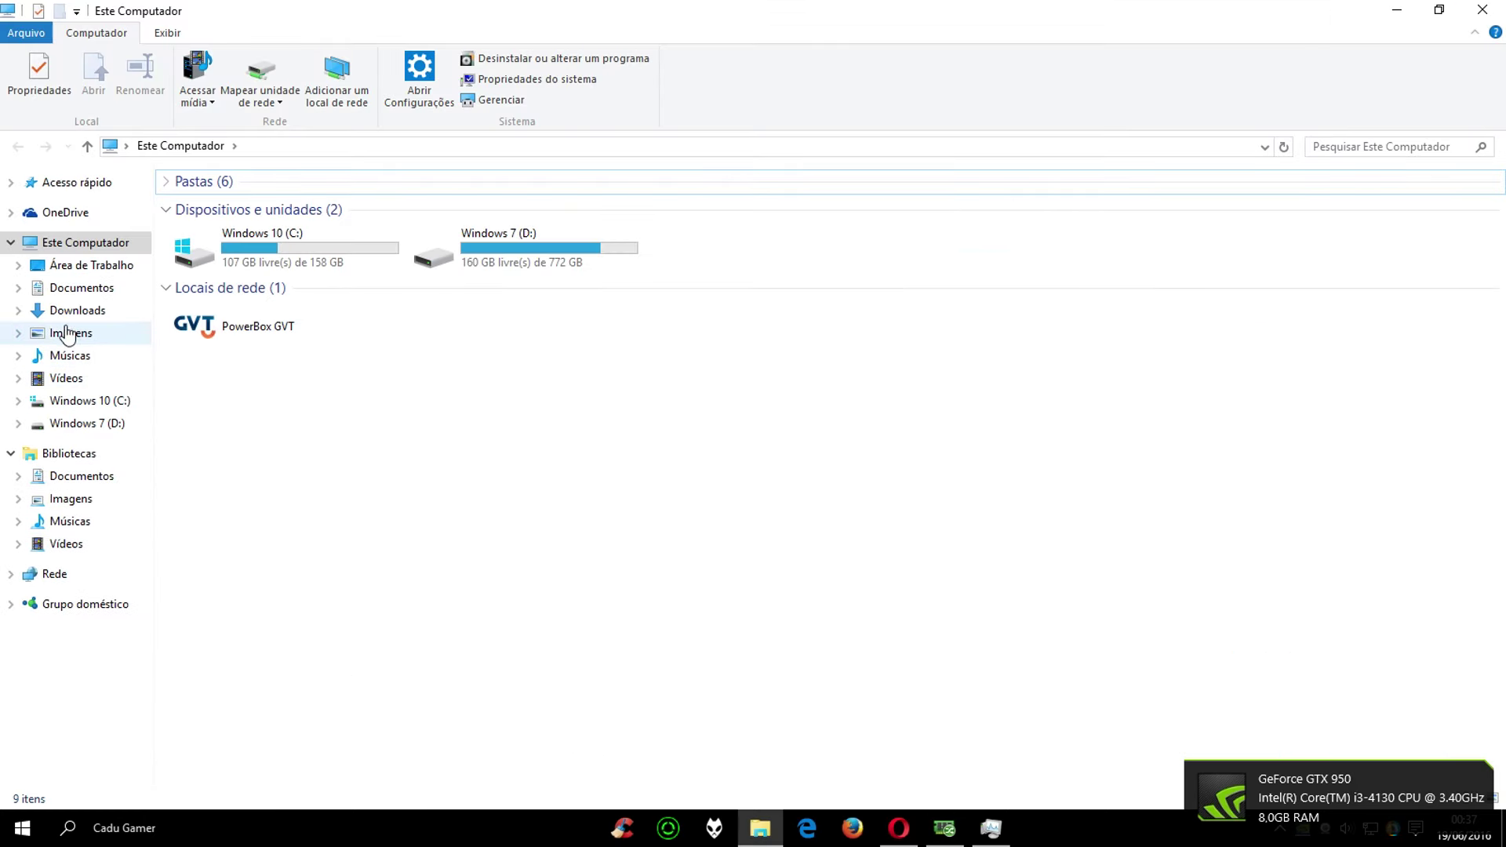
click(1482, 9)
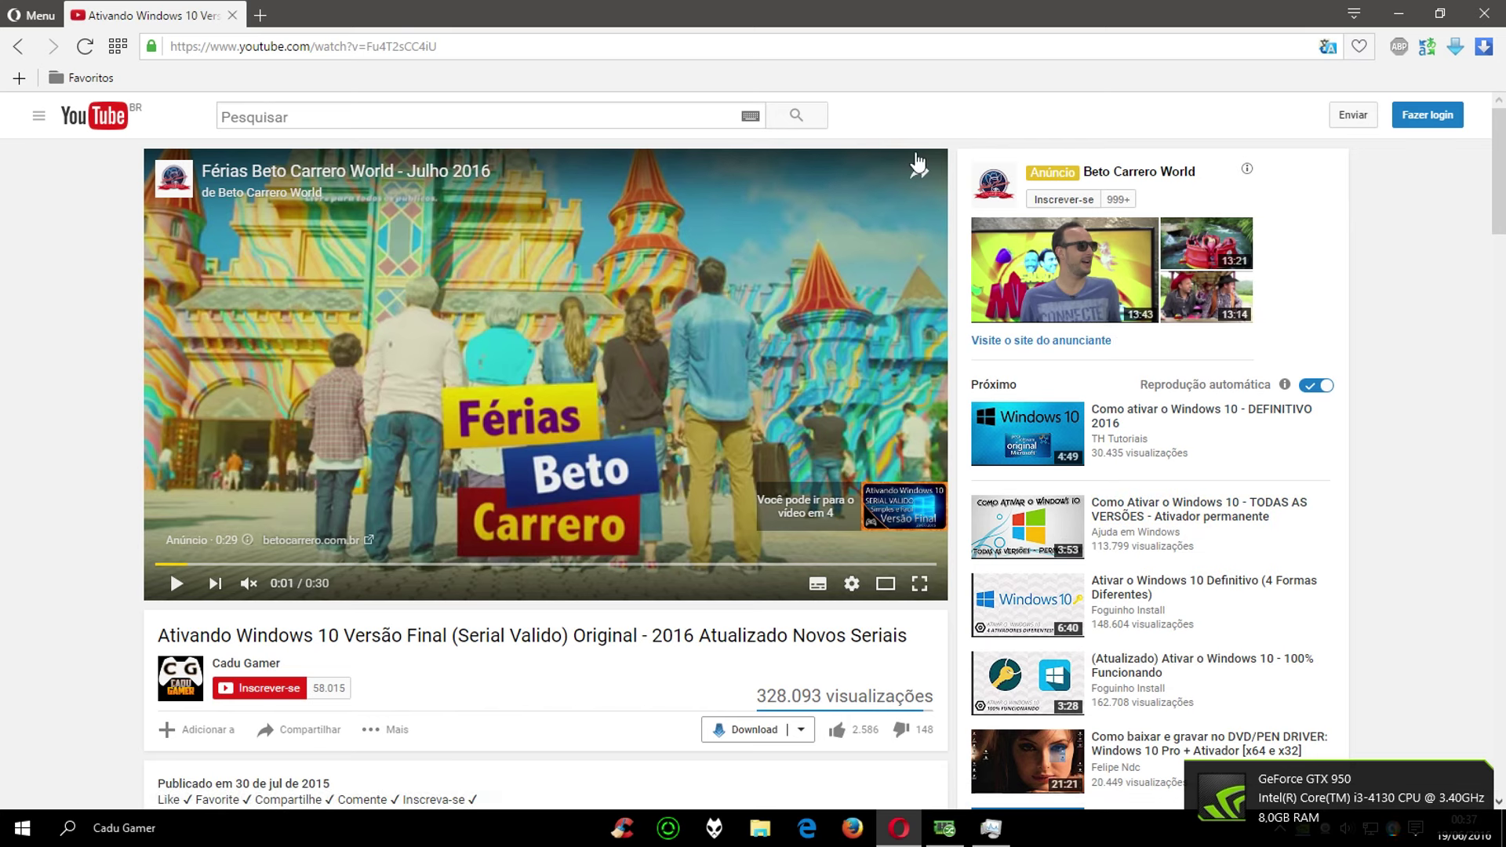
scroll(695, 169, down, 10)
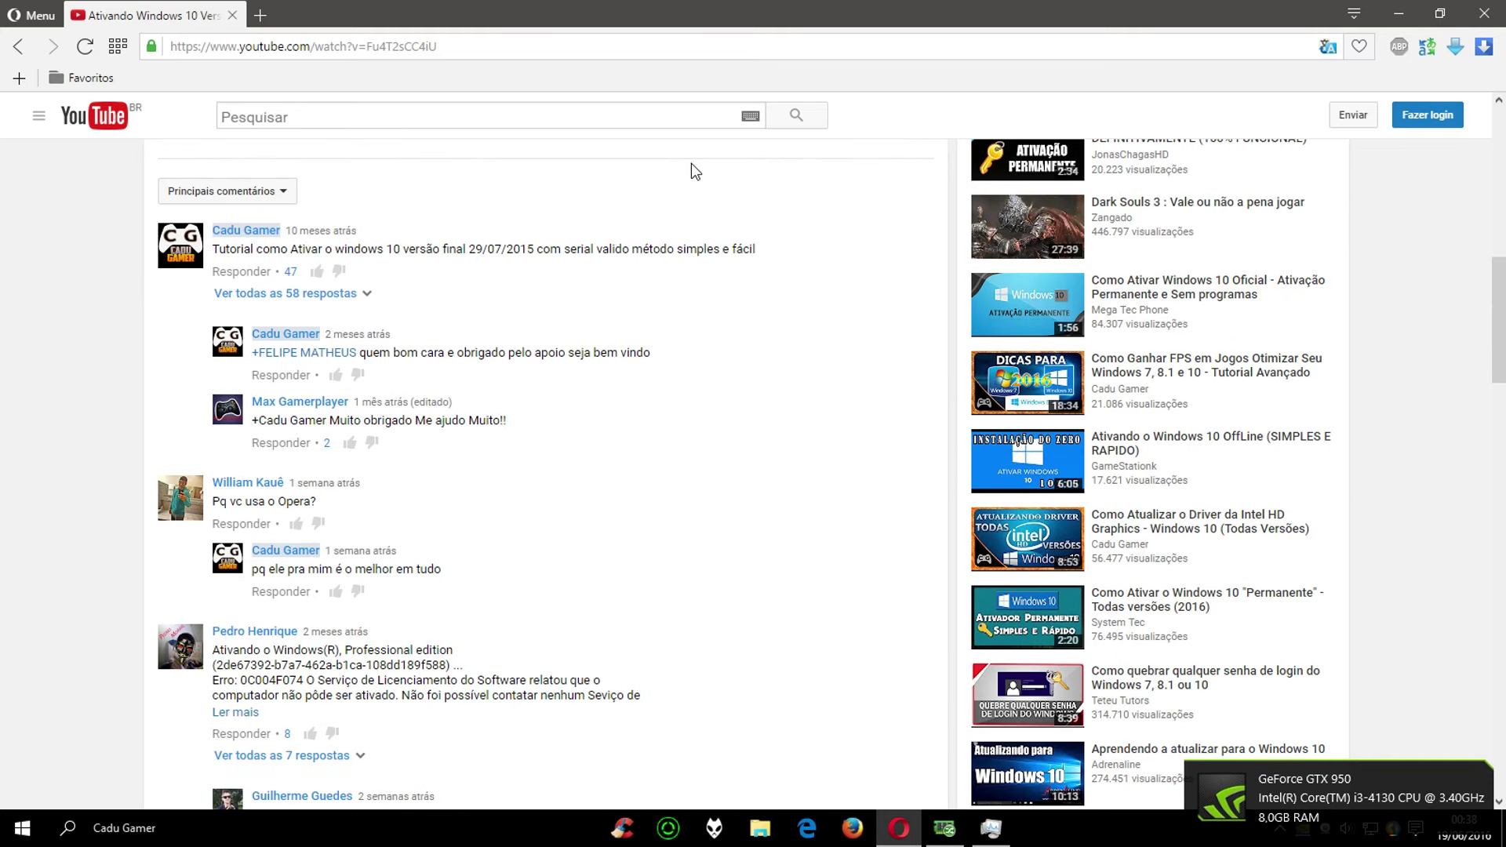
scroll(691, 162, up, 10)
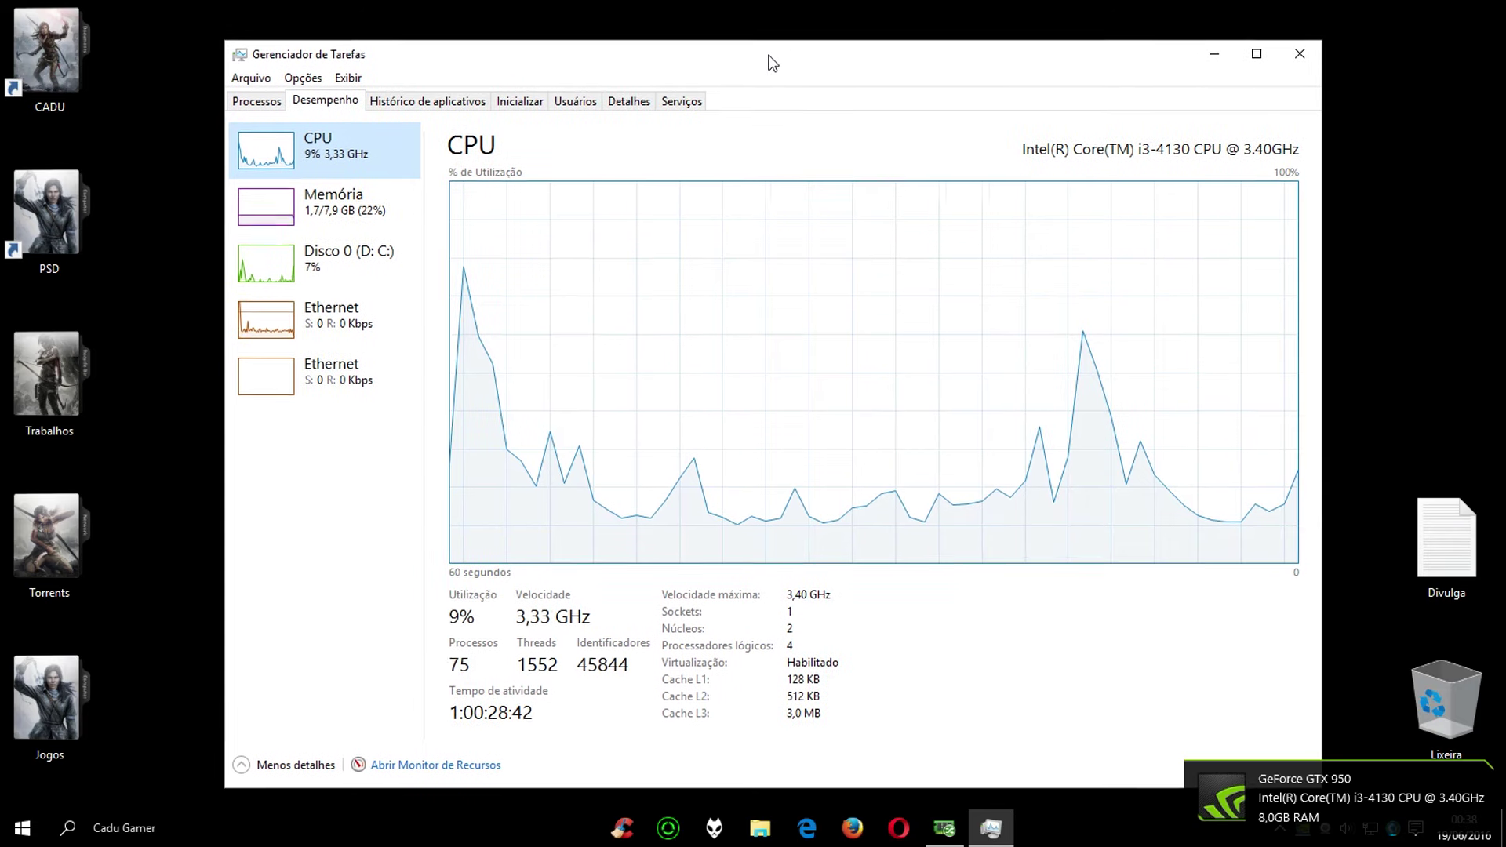
- Reposition the Task Manager window and view the list of services and the list of processes
drag(773, 62, 785, 36)
click(689, 77)
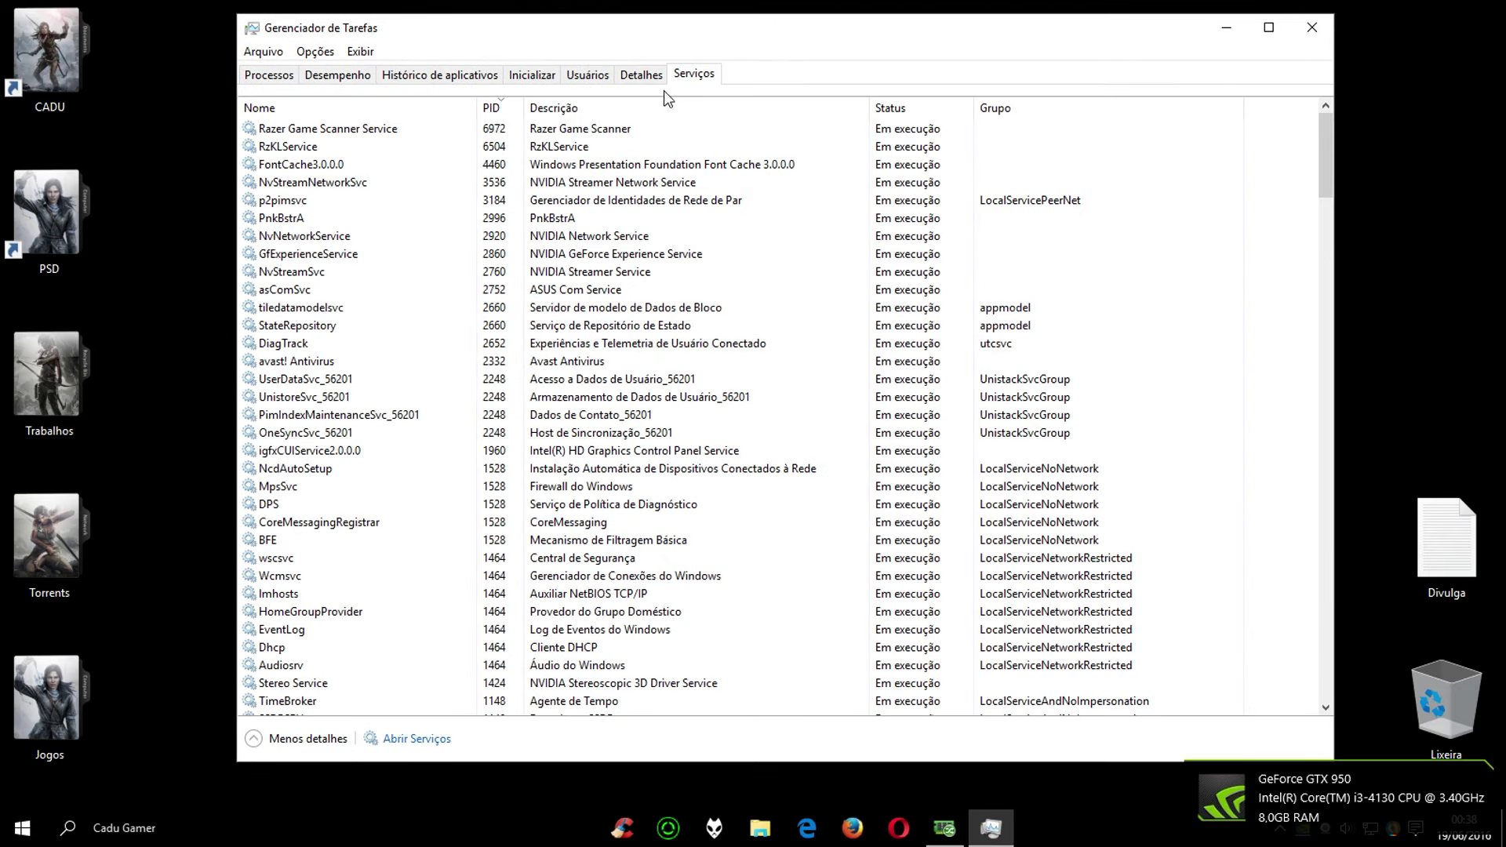
click(269, 76)
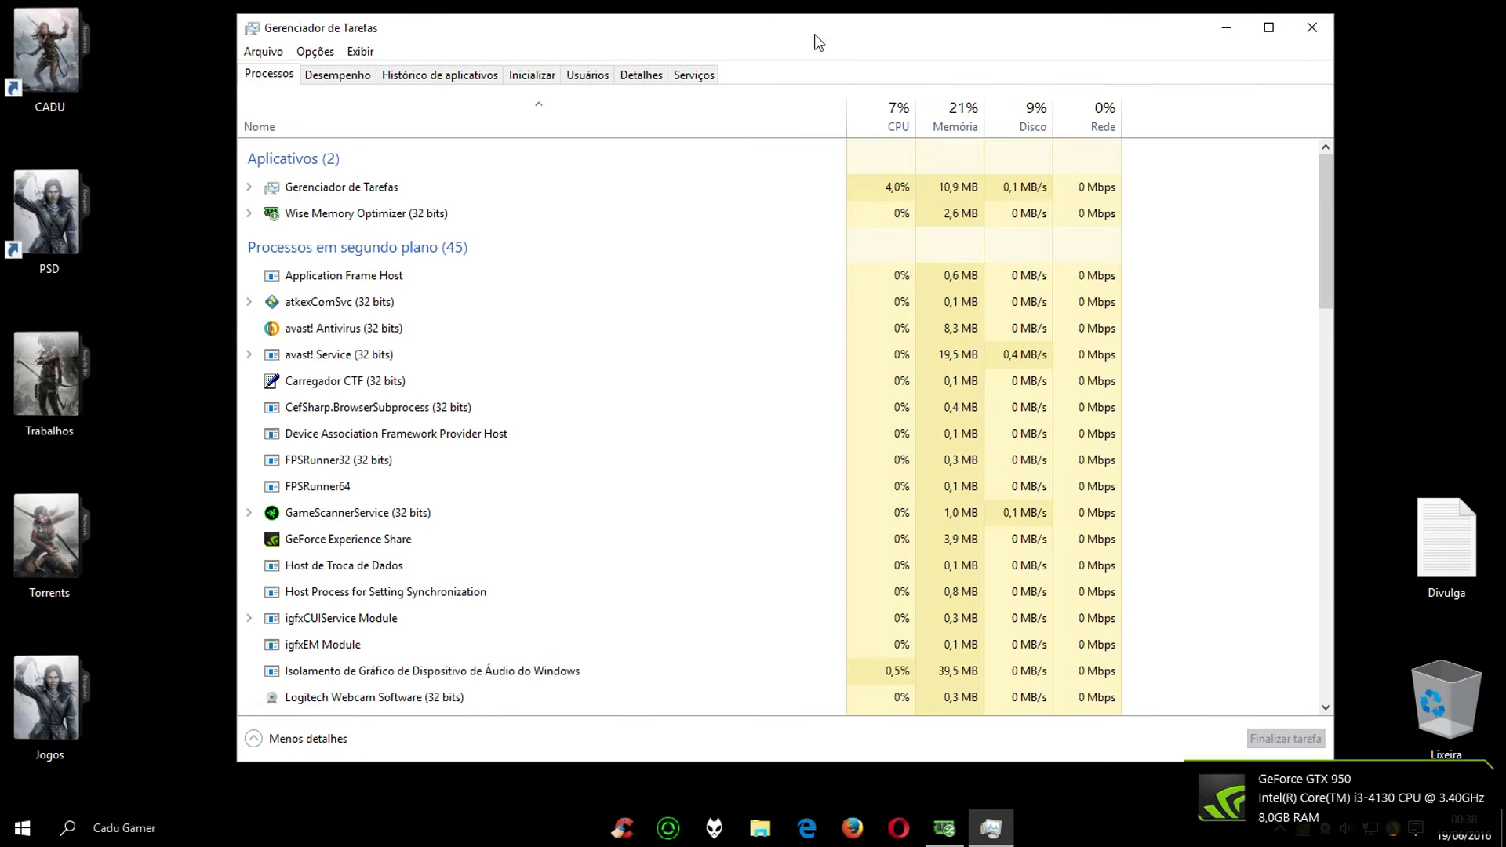
- Look through the running applications and background processes in Task Manager
drag(818, 43, 828, 56)
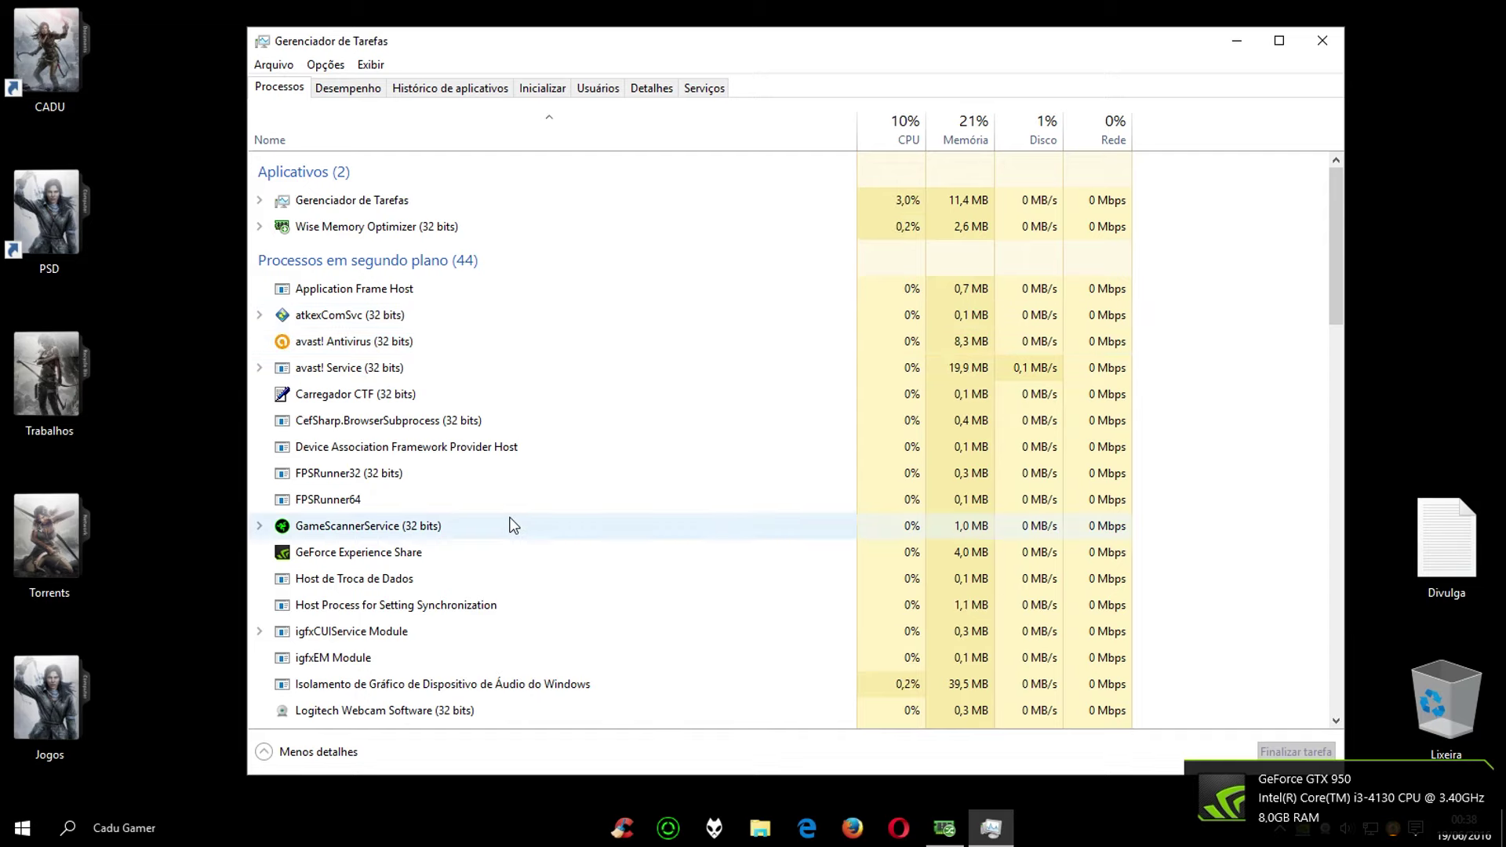
click(538, 318)
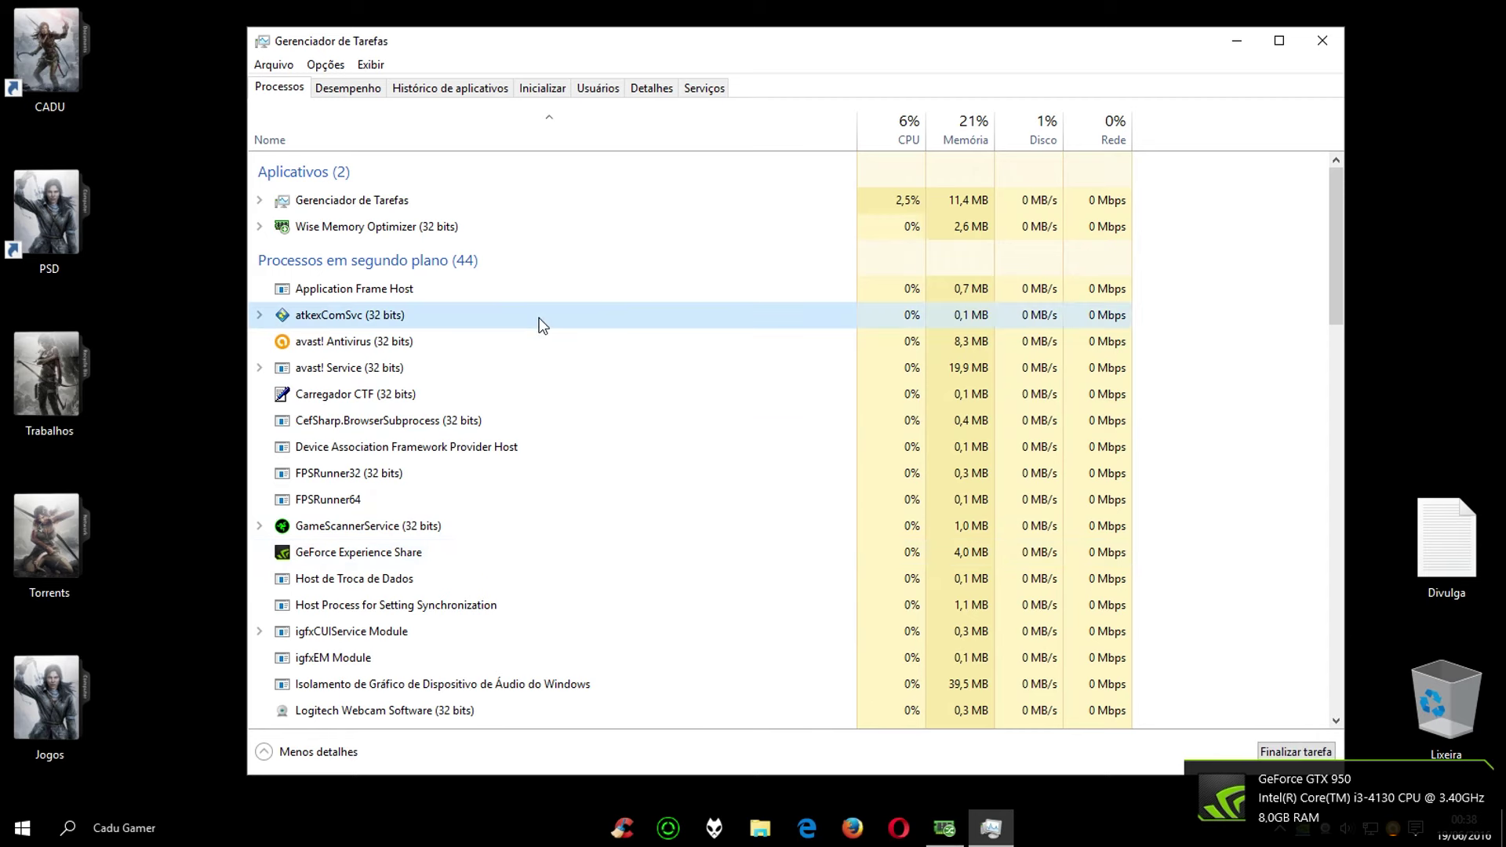
scroll(538, 323, down, 3)
scroll(539, 327, up, 1)
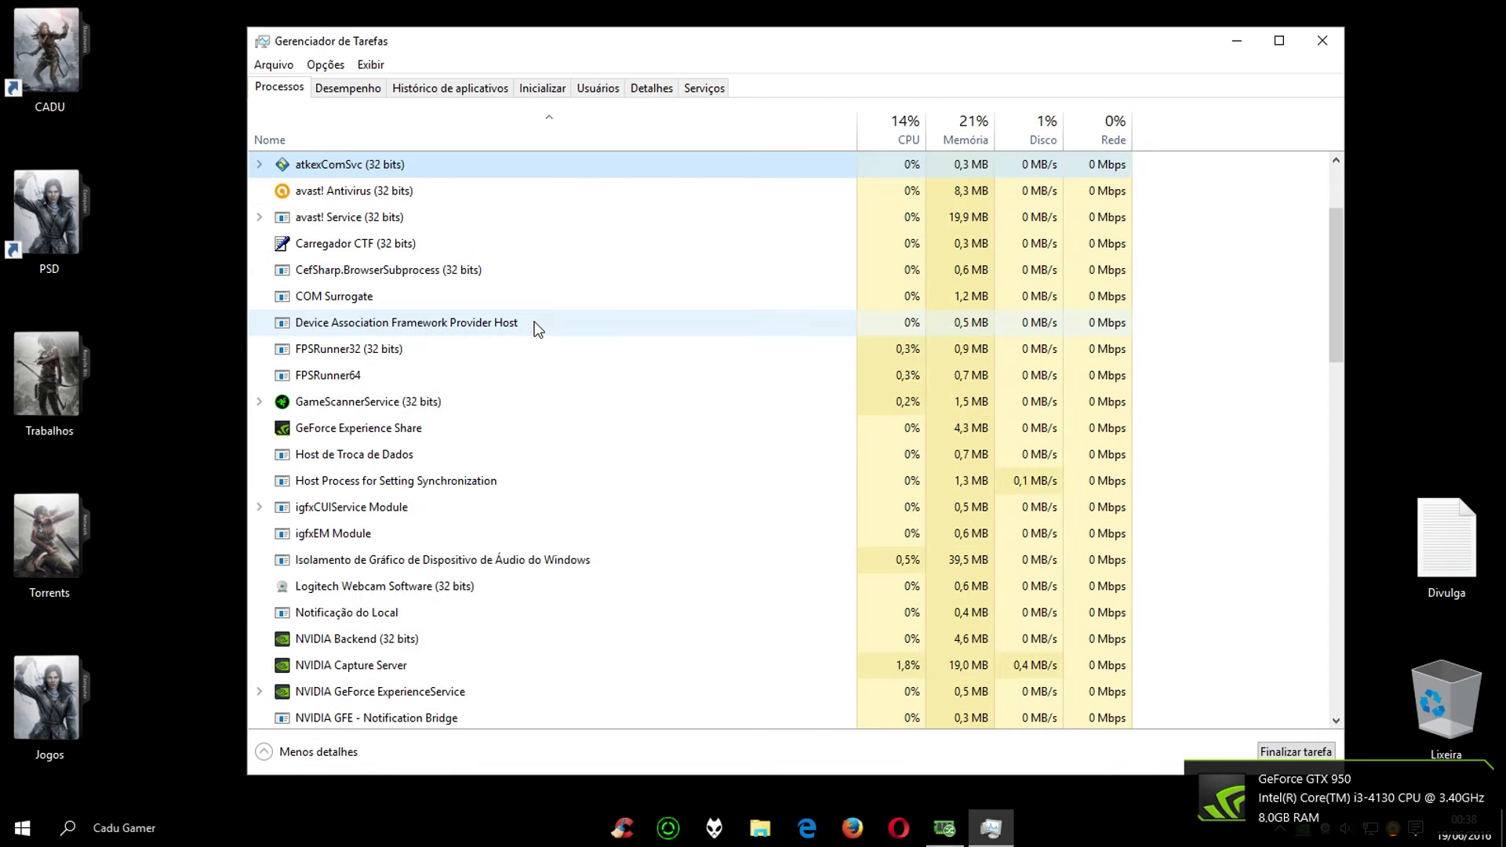
scroll(538, 327, up, 2)
click(435, 208)
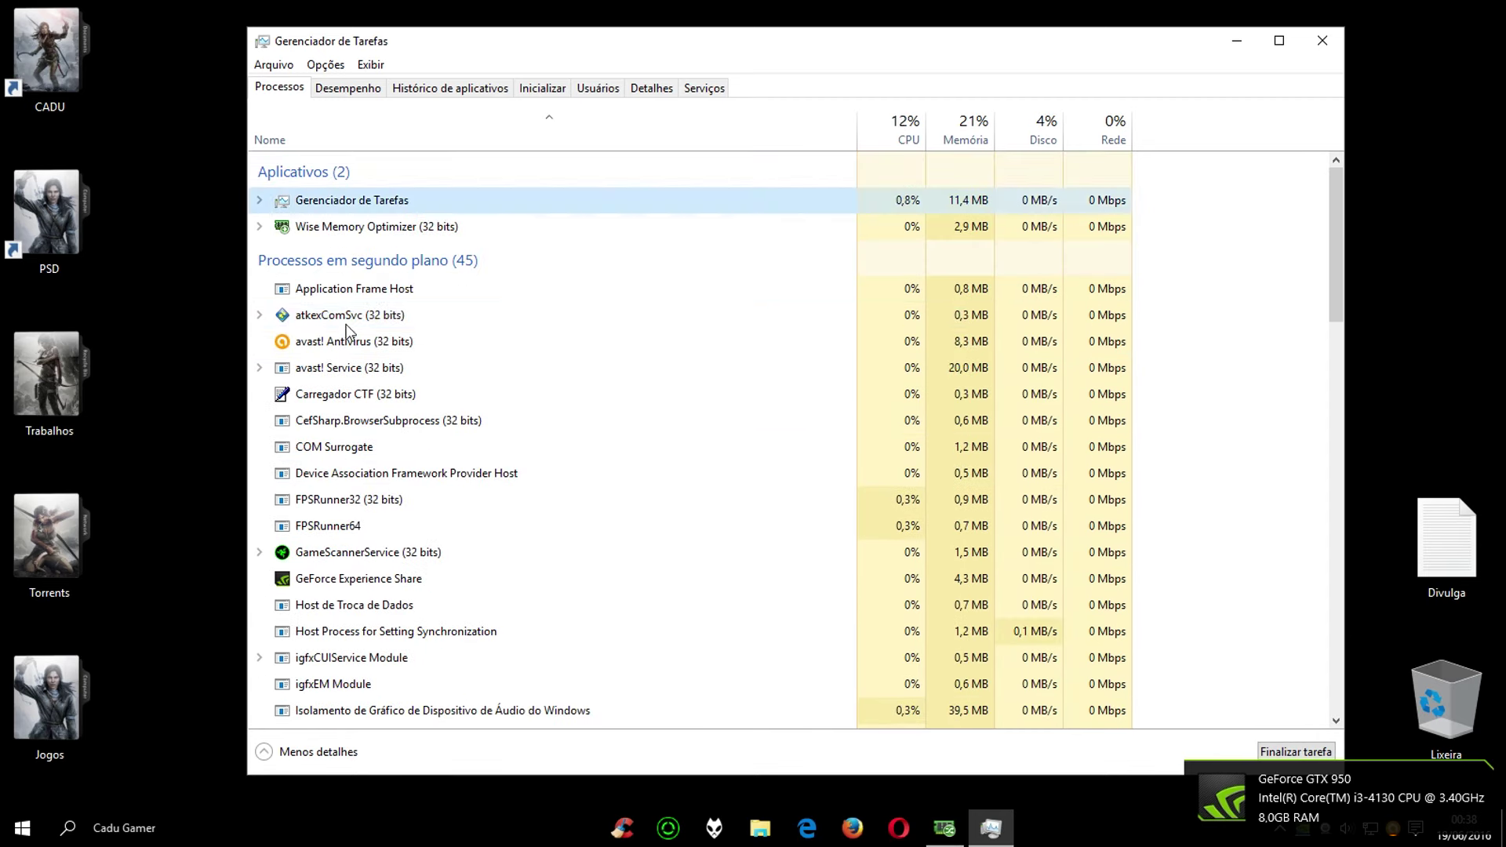
- Check the CPU performance graph and the services list, and return to the process list
click(348, 88)
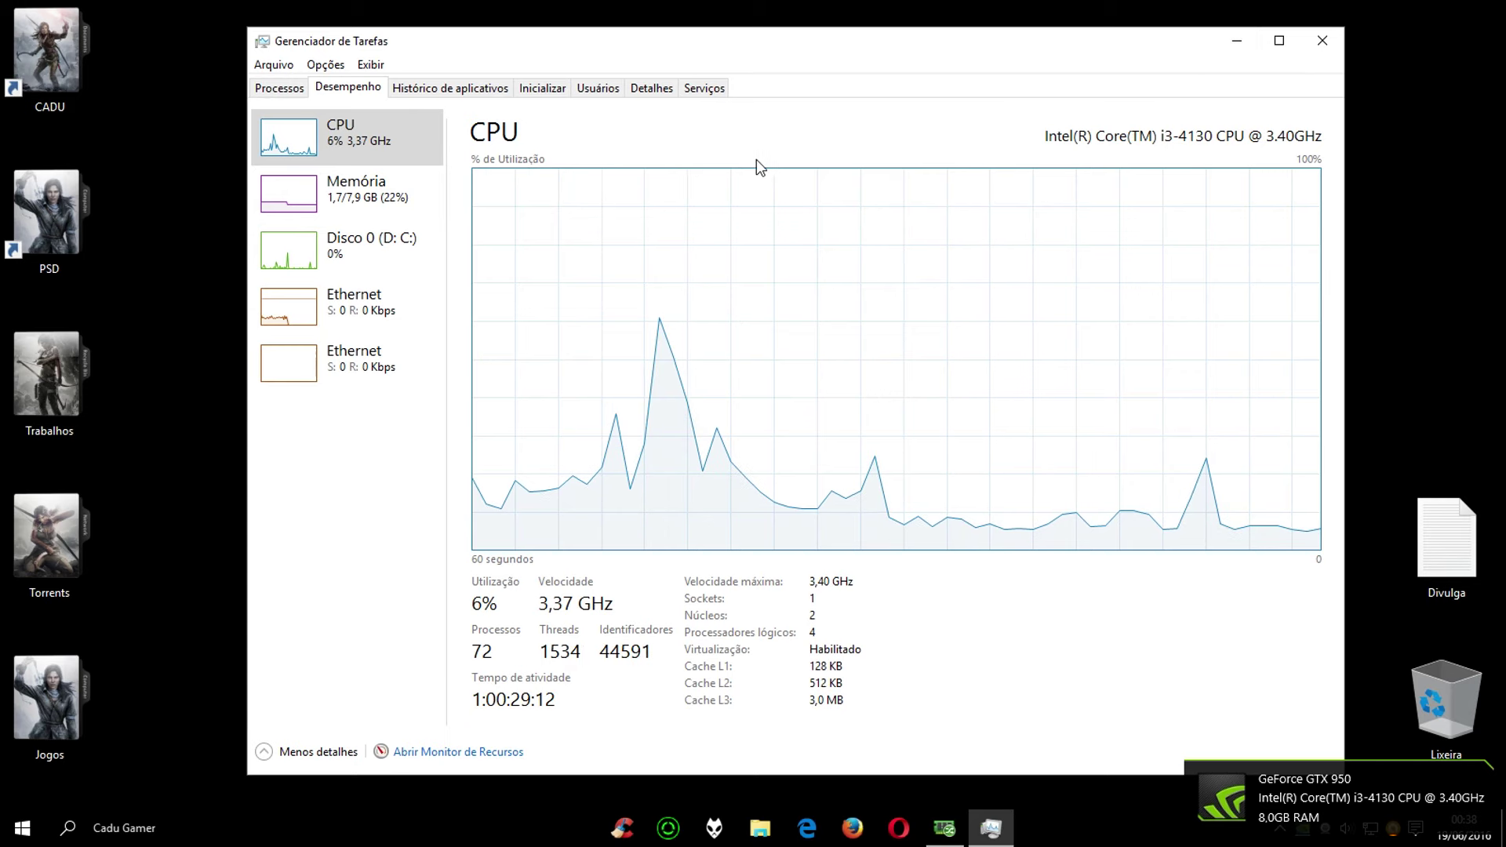
click(704, 88)
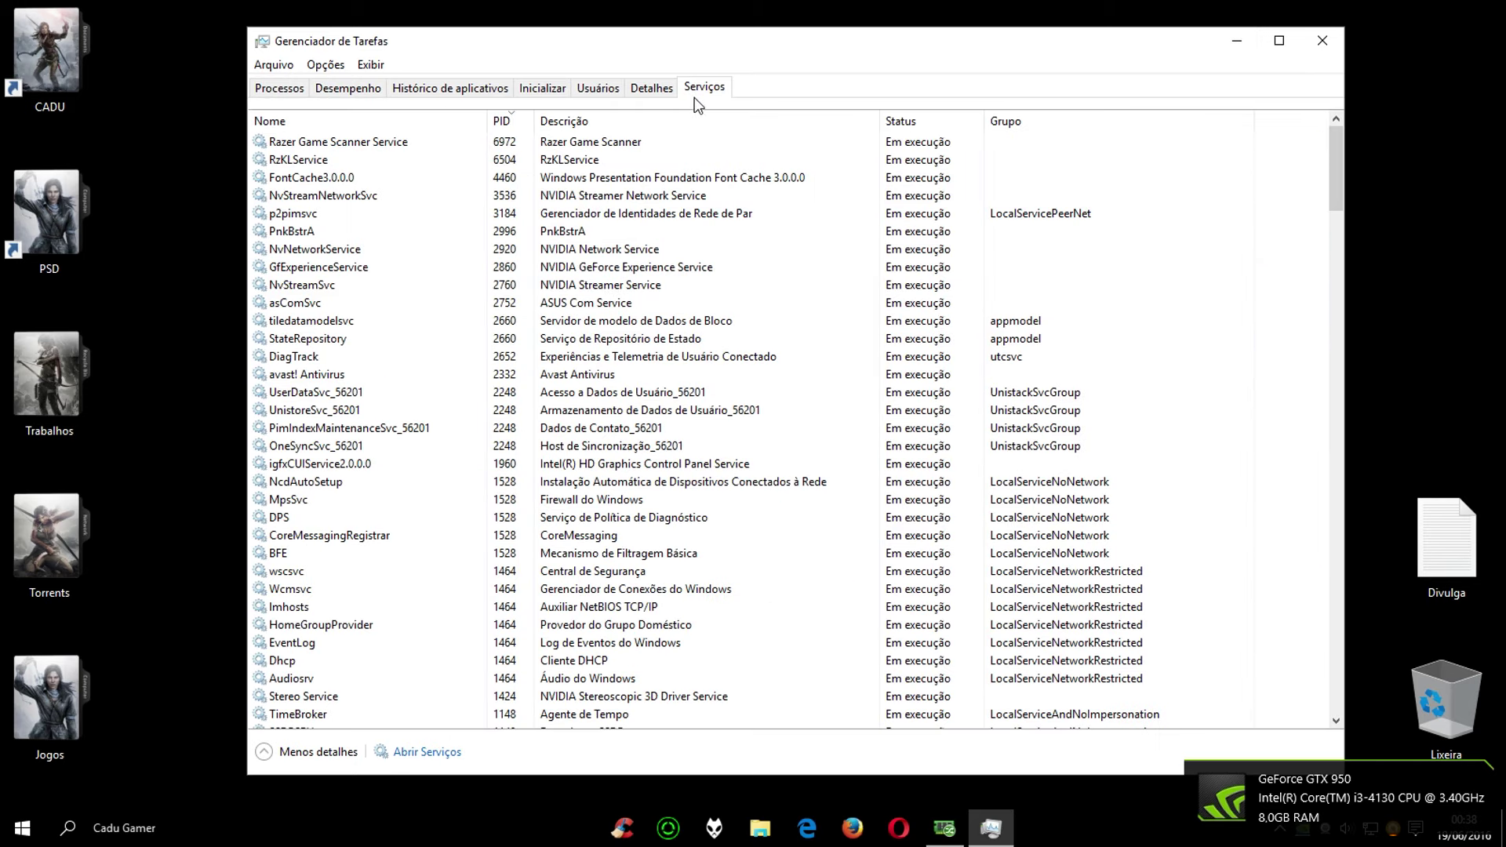
click(301, 95)
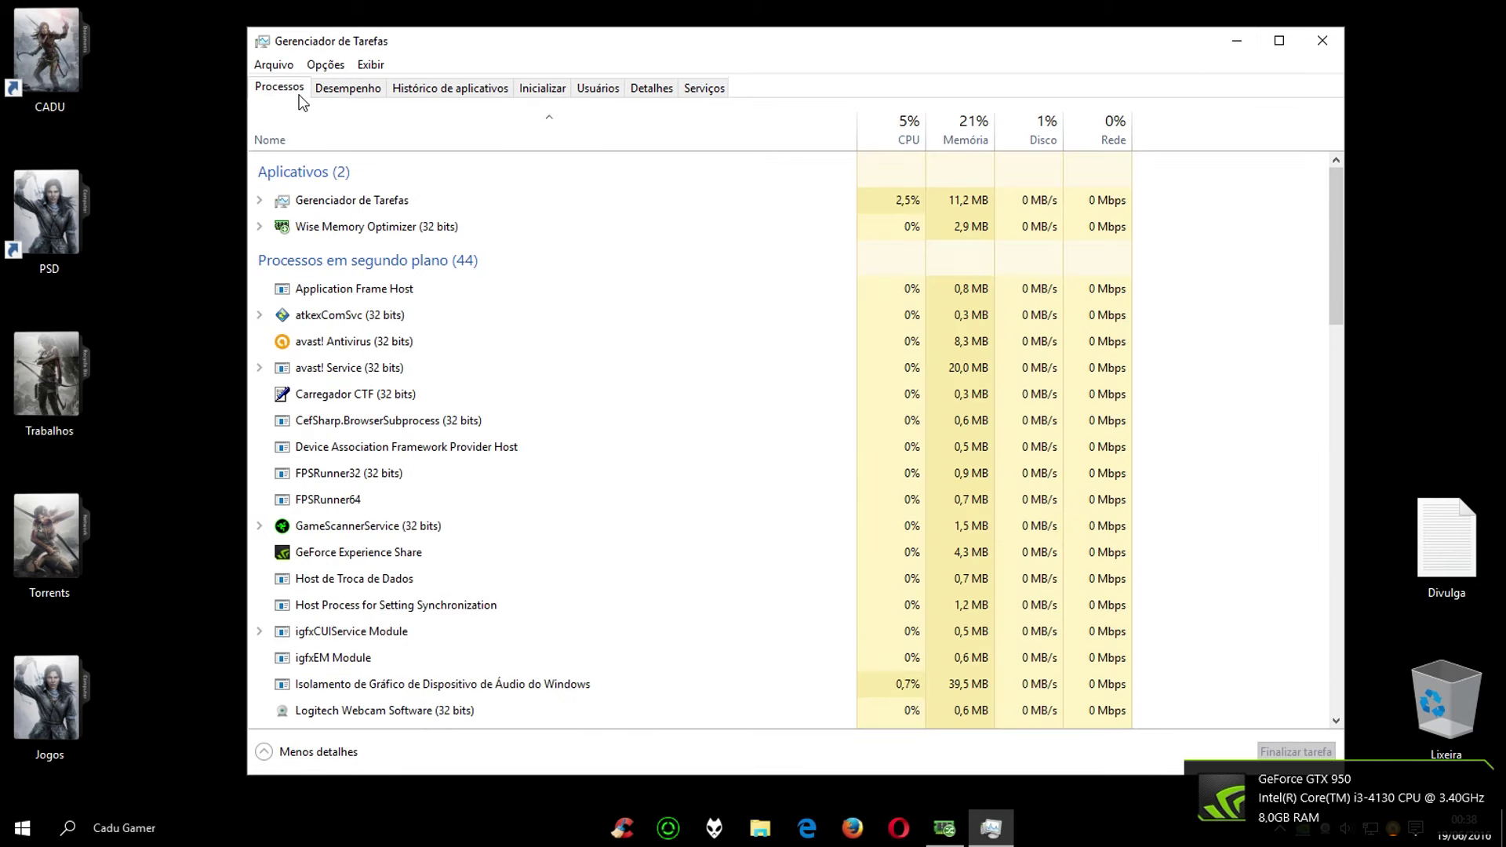